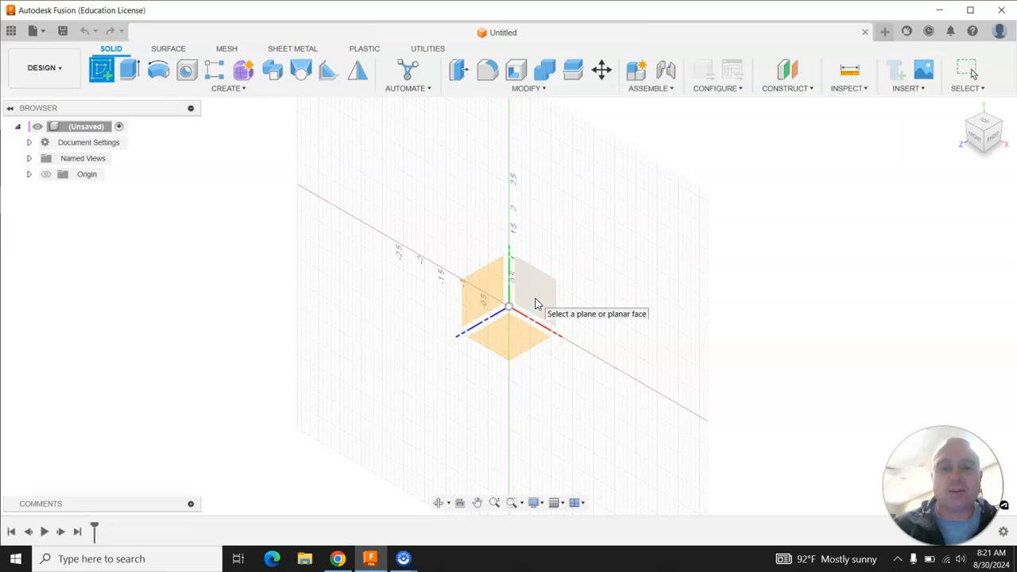
Start a sketch on the front plane and draw a horizontal line about 3.9 in long from the origin to the left.
click(535, 303)
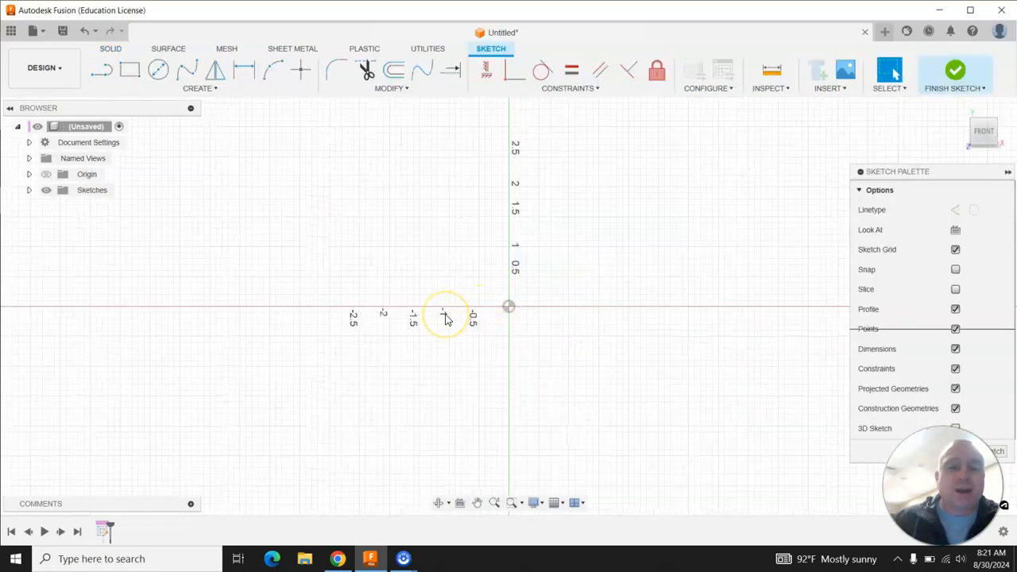
click(101, 71)
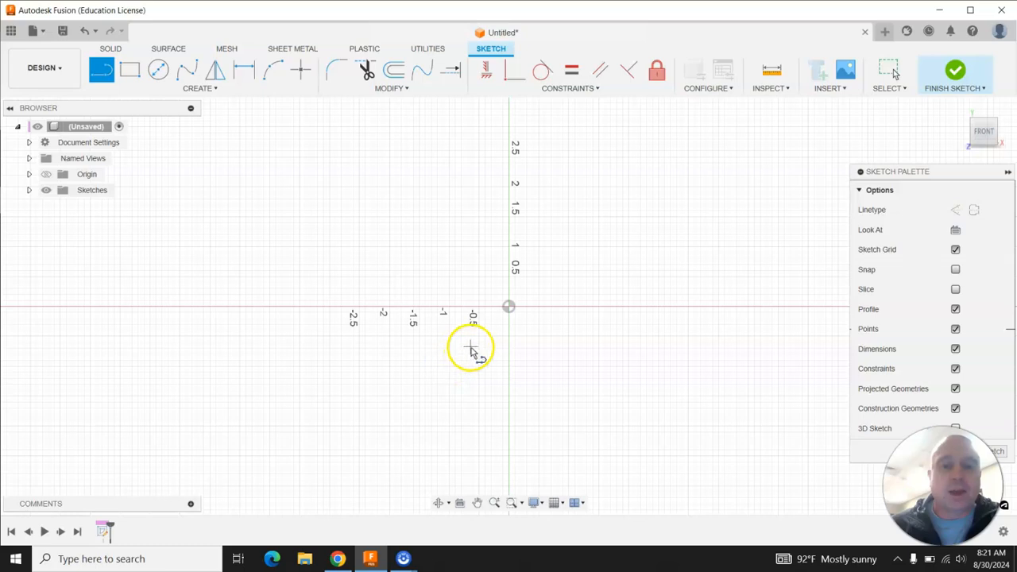
click(509, 309)
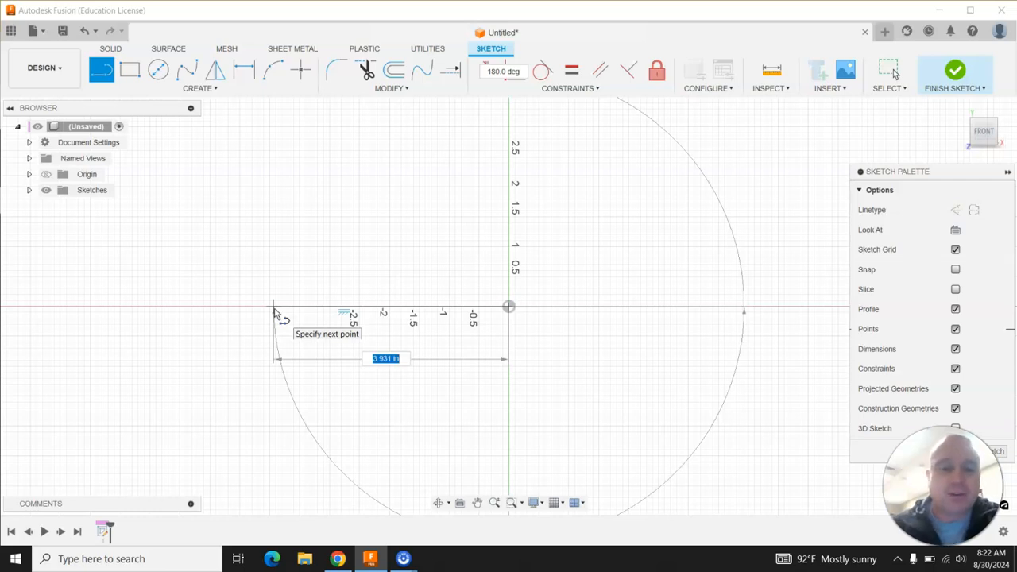
click(274, 307)
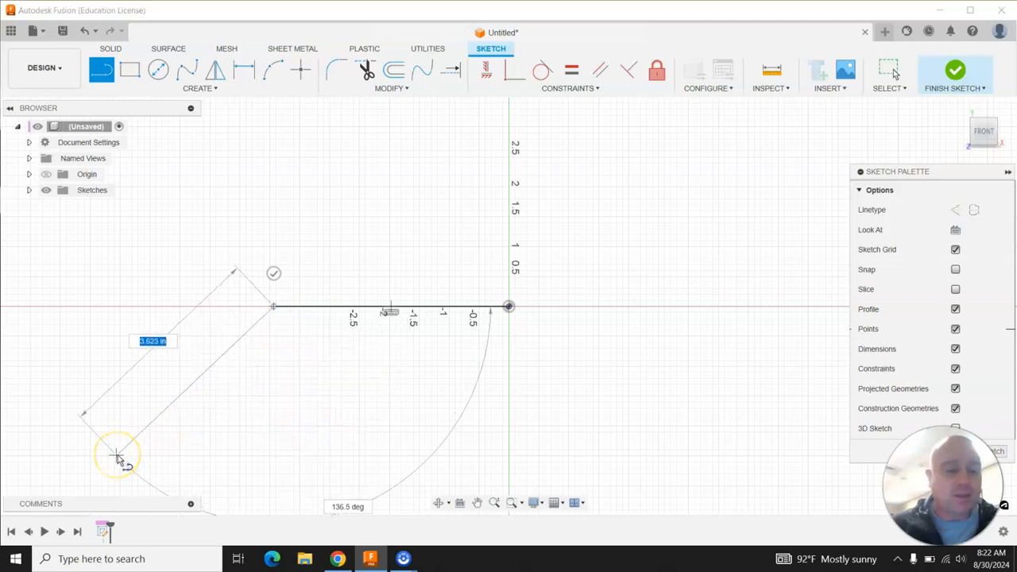
key(Escape)
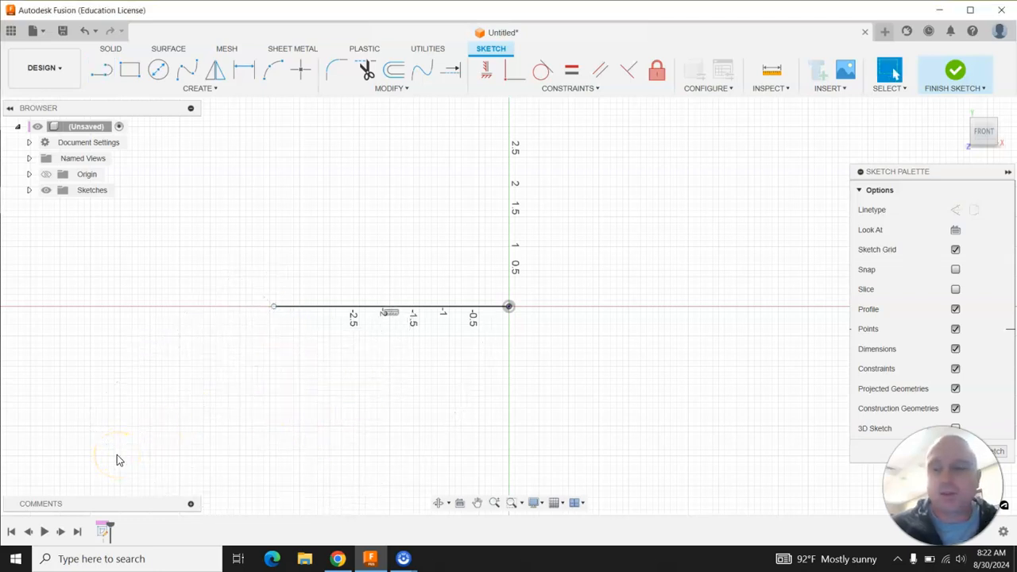
Change the document's active units to Millimeter.
click(30, 143)
mouse_move(70, 162)
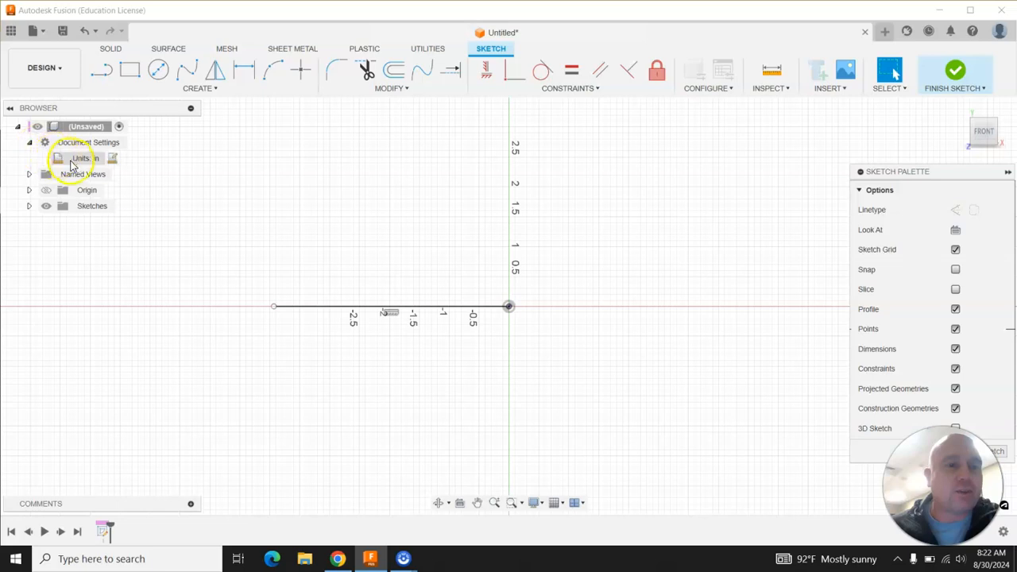
click(113, 158)
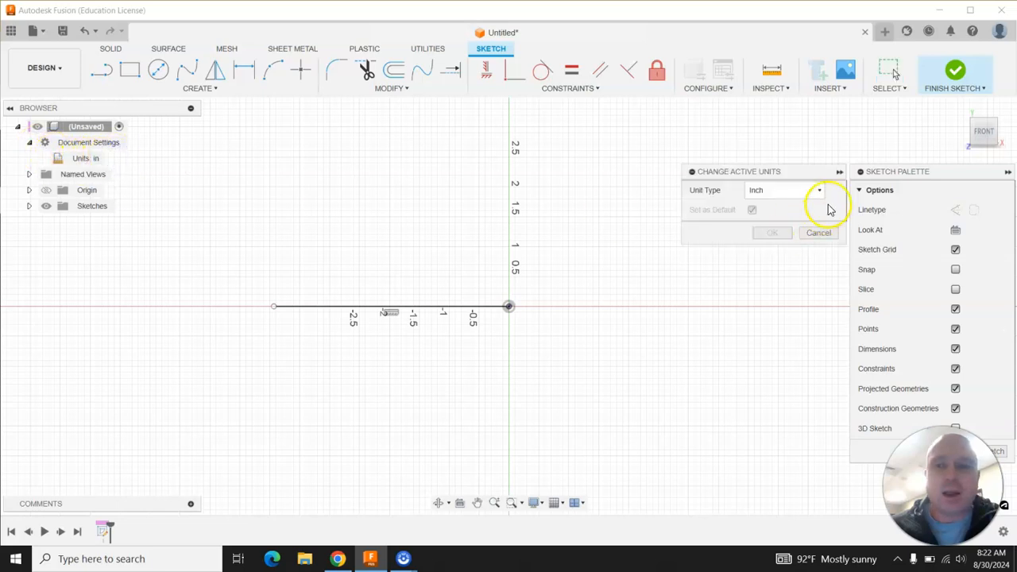
click(819, 191)
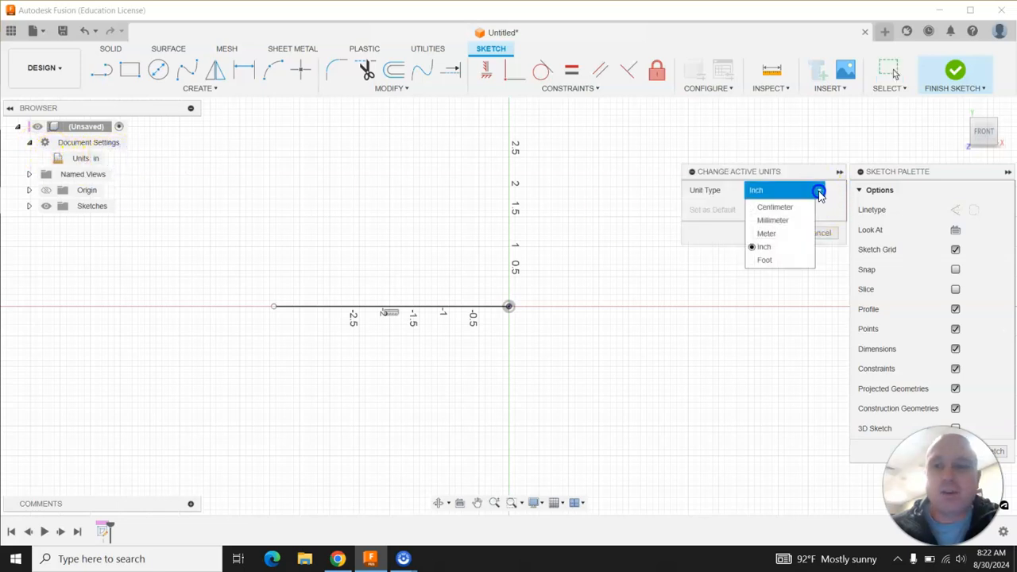
click(775, 221)
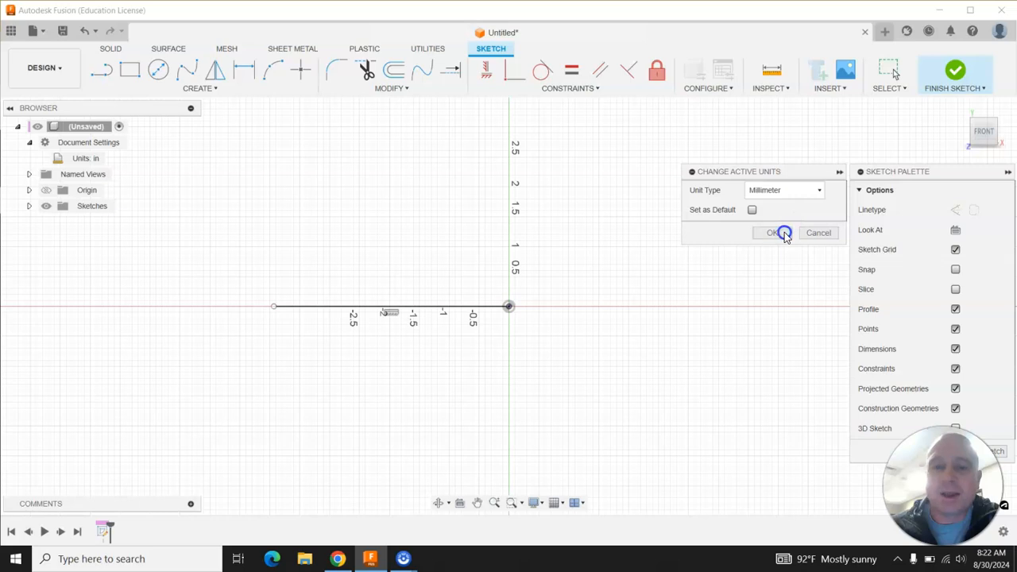
click(782, 232)
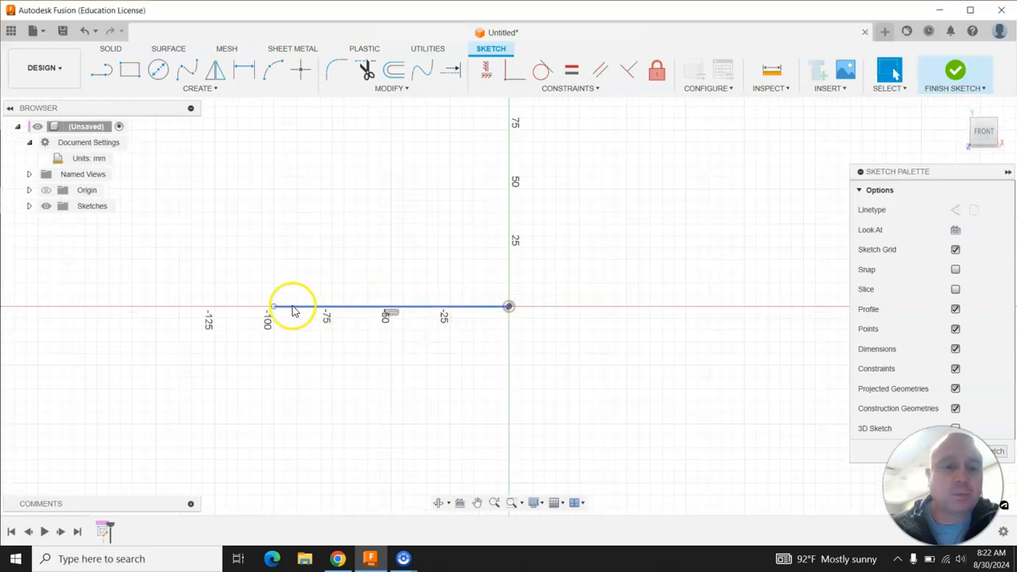
From the line's left end, draw connected lines: up about 29 mm, right about 40 mm, then diagonally up-right about 29 mm.
click(103, 531)
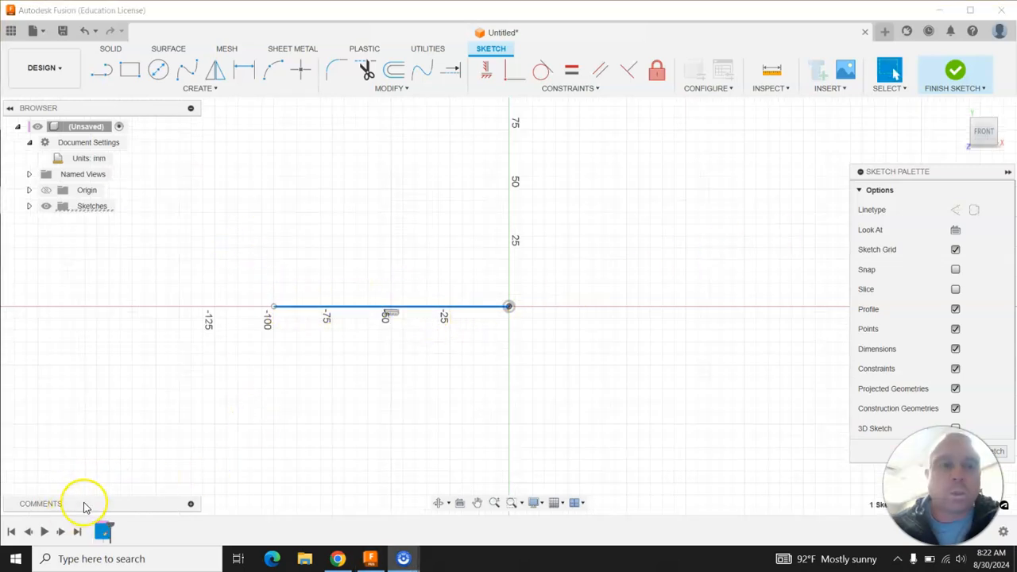
click(103, 73)
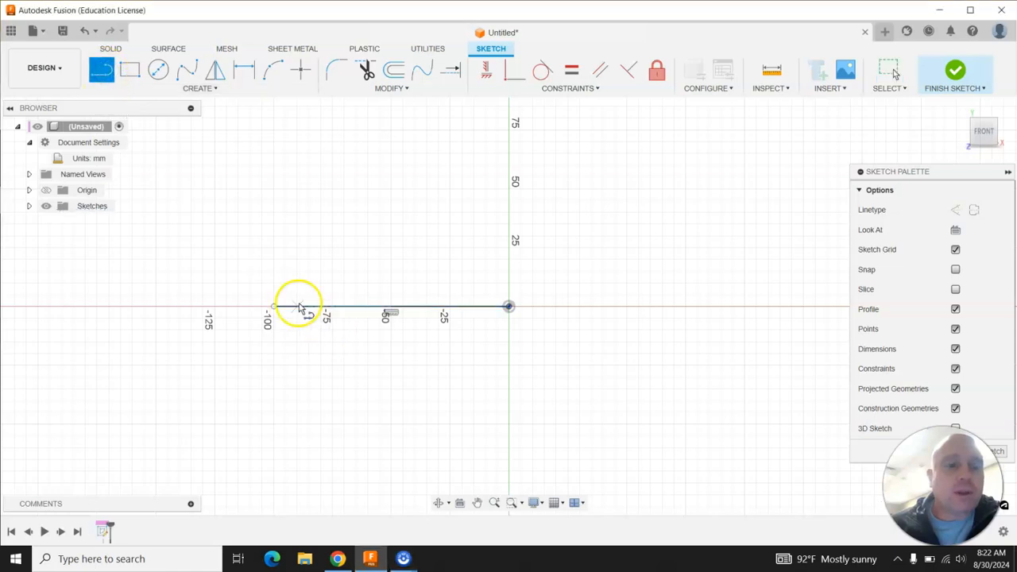
click(274, 305)
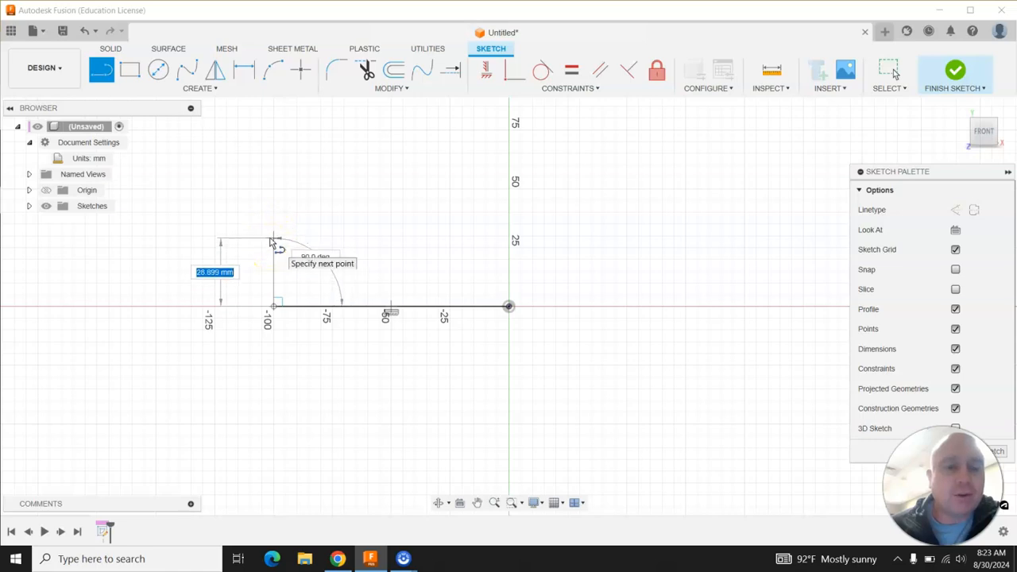
click(272, 239)
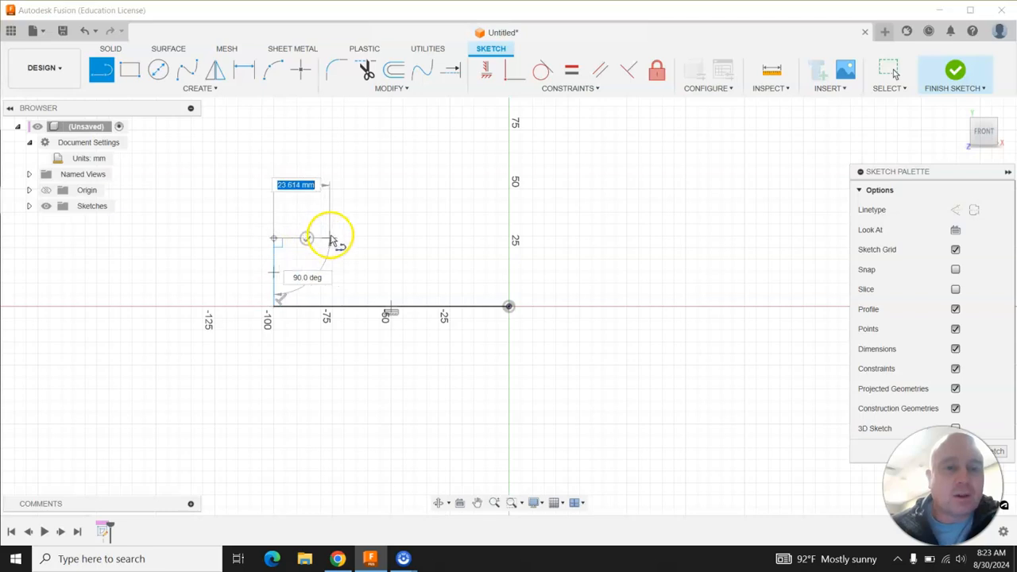
click(374, 238)
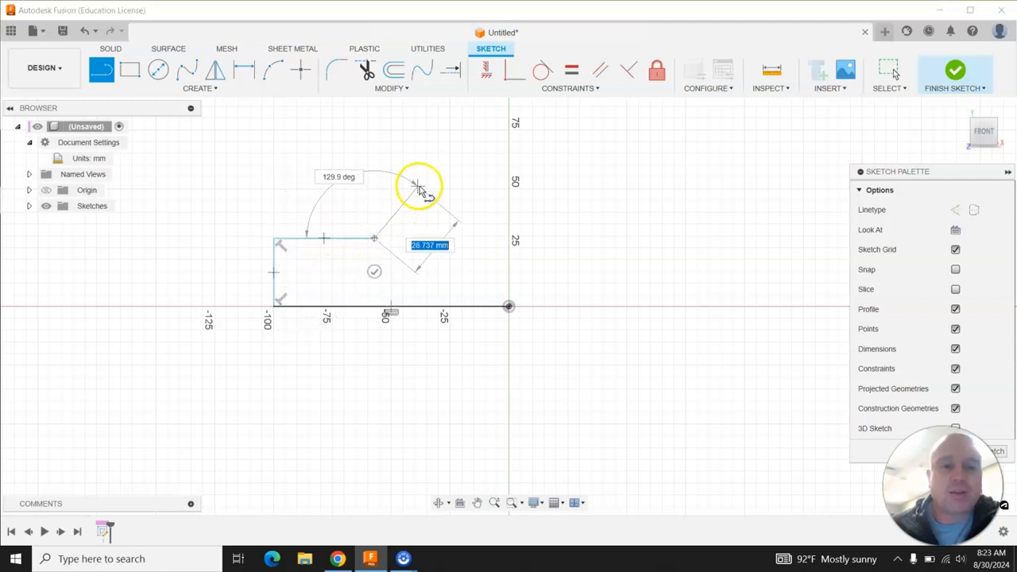
click(450, 167)
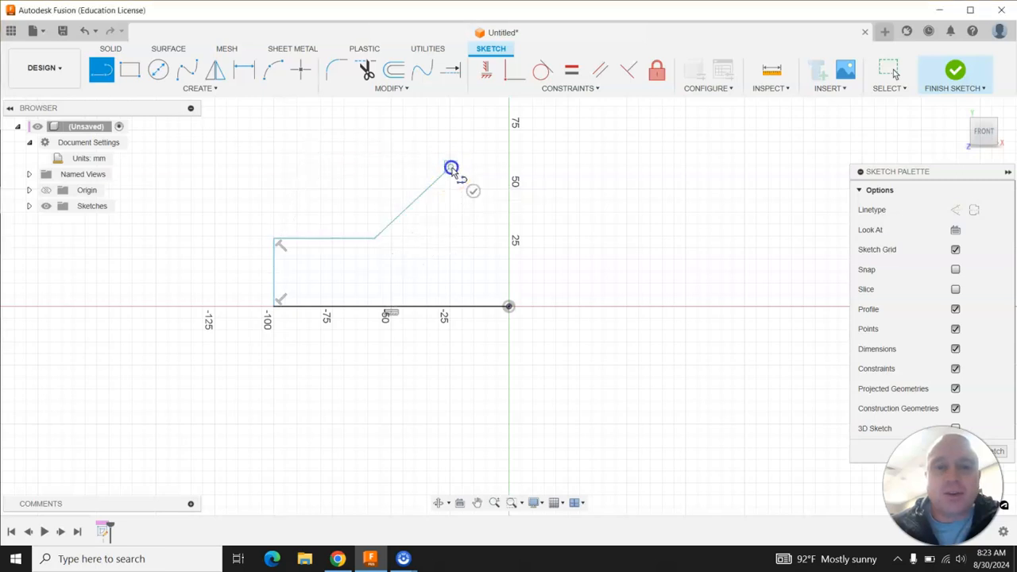
Continue the outline with a vertical line up, a horizontal top line about 54 mm, and a vertical line down about 82 mm.
scroll(435, 220, up, 2)
scroll(426, 227, down, 5)
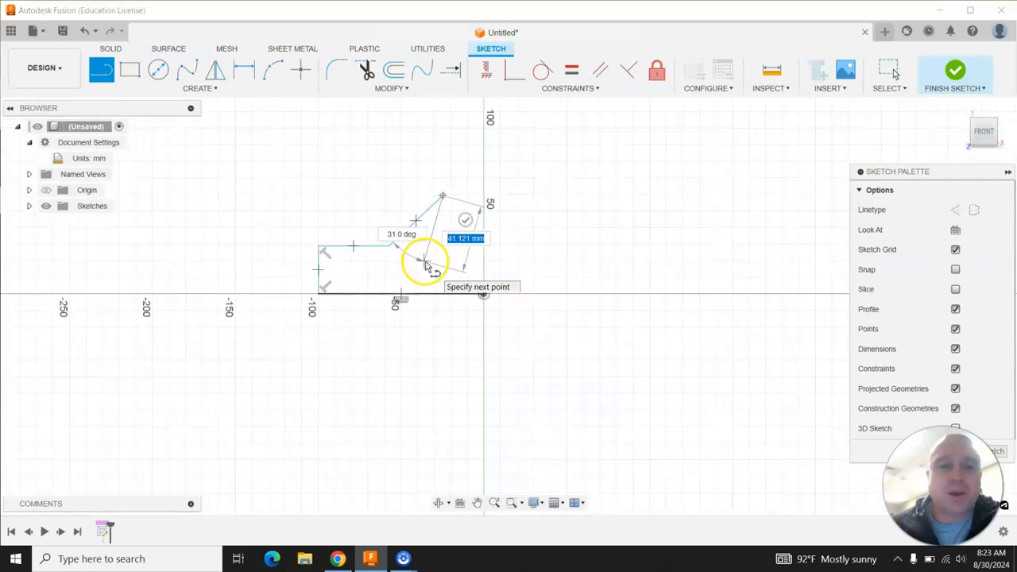
scroll(448, 165, down, 3)
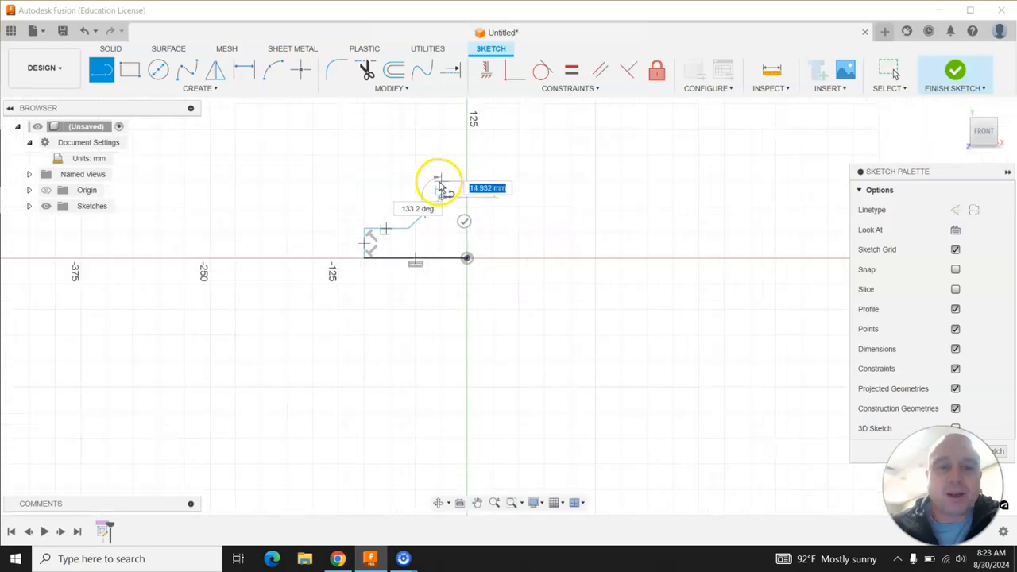
click(442, 120)
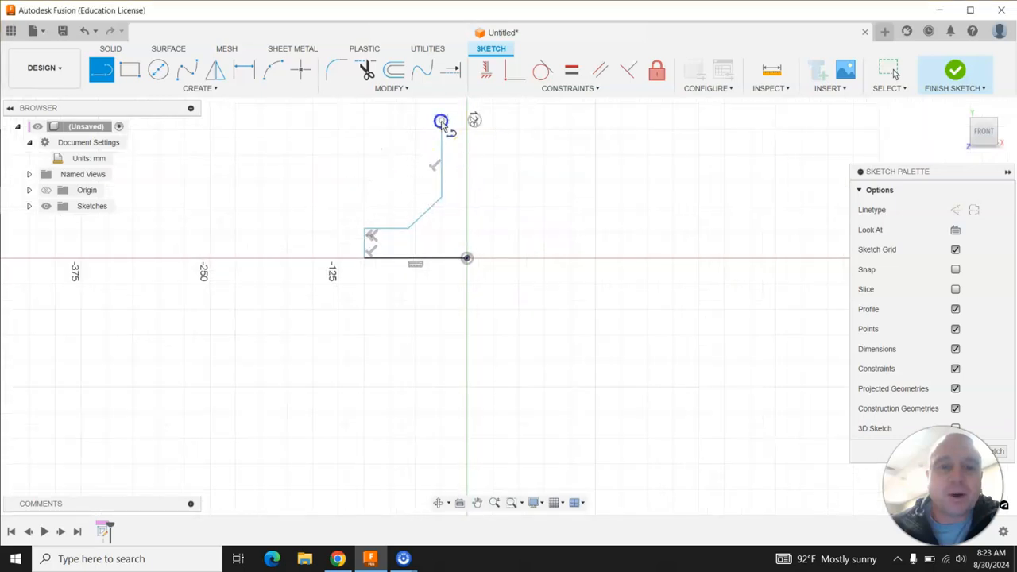
click(510, 121)
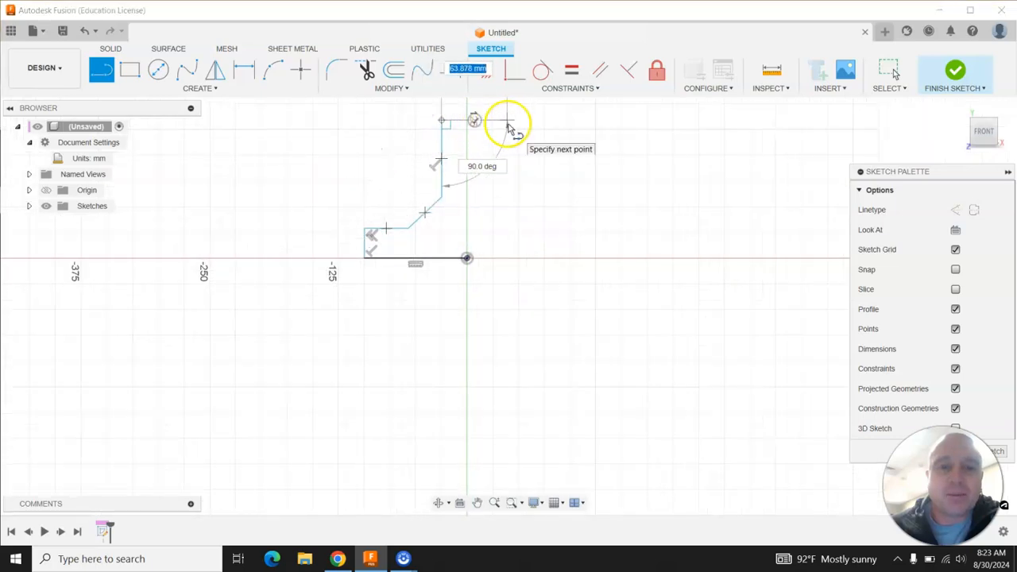
click(506, 200)
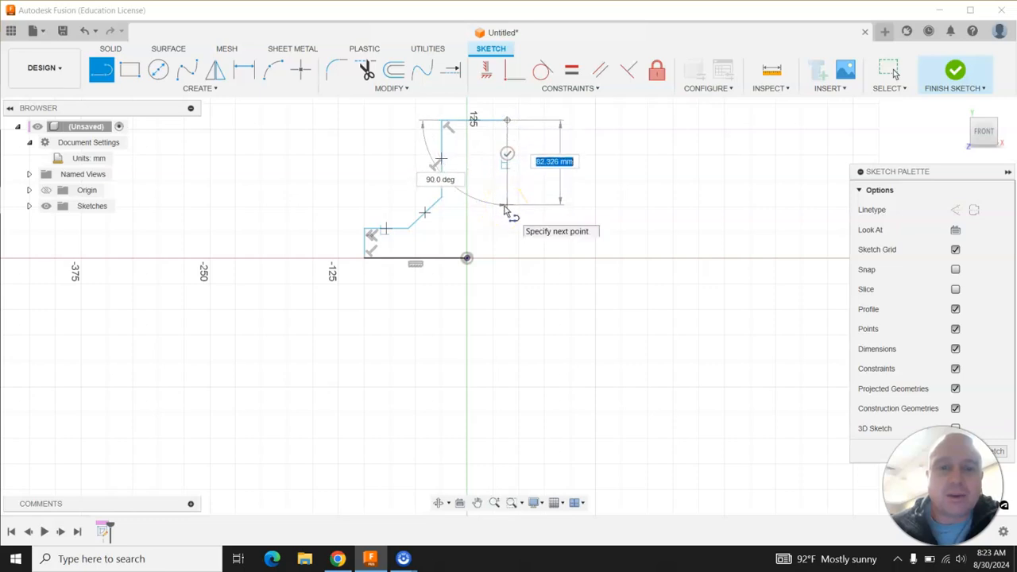
Finish the right side with a diagonal line down-right, a horizontal line, and a vertical line about 37 mm down to the horizontal axis.
click(506, 207)
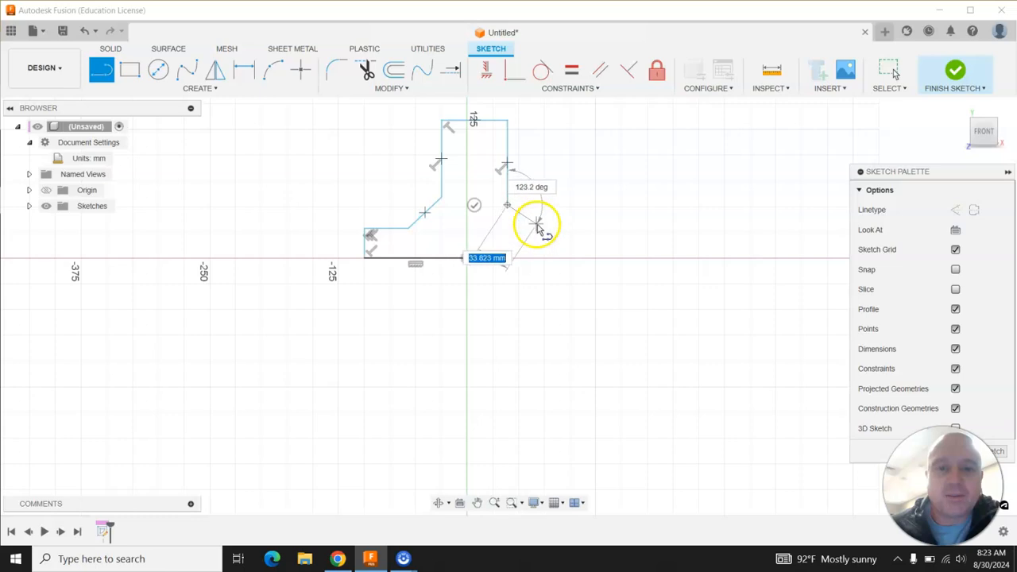
click(525, 213)
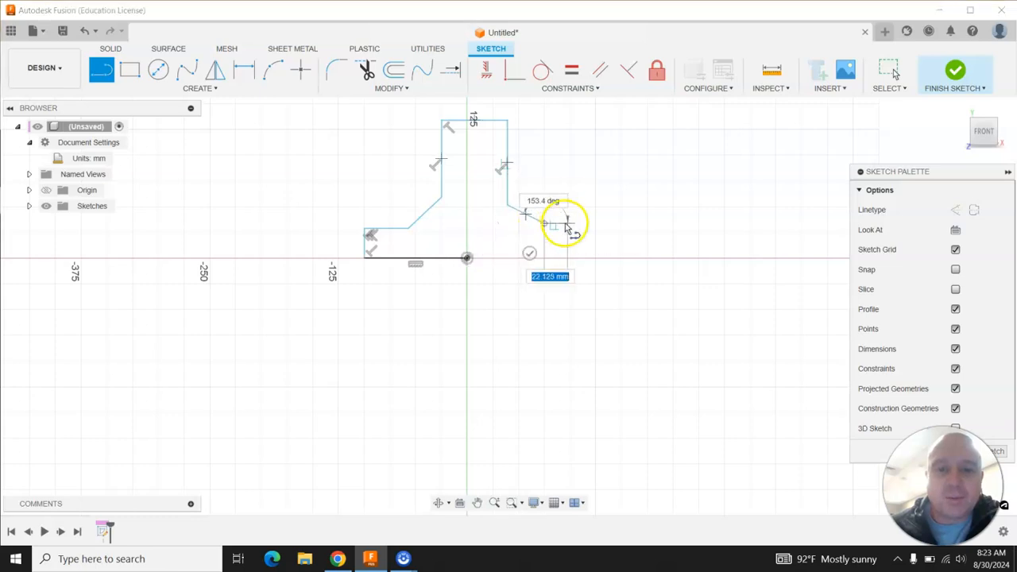
click(613, 224)
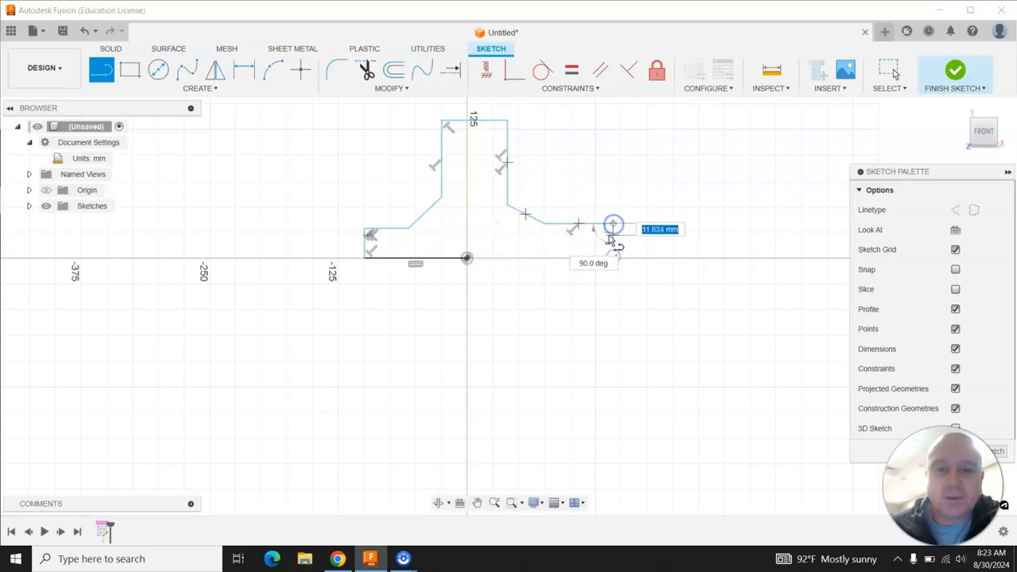
scroll(514, 317, up, 3)
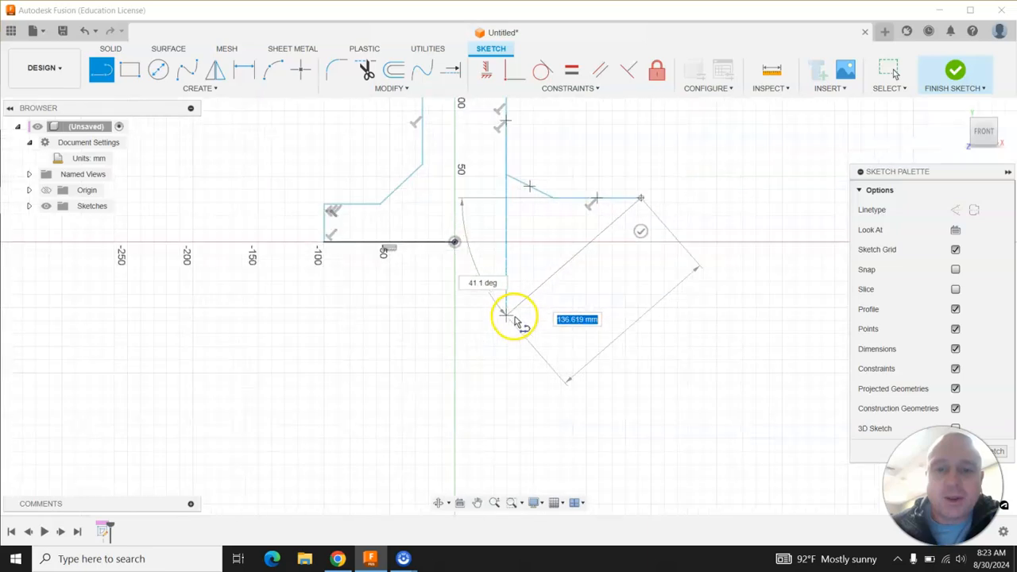
scroll(514, 318, up, 1)
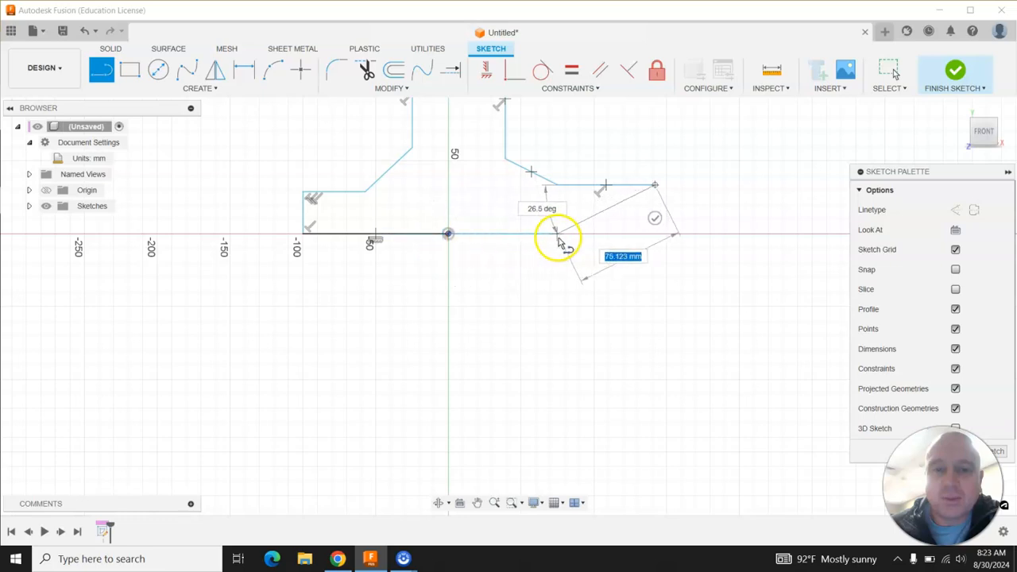
click(655, 234)
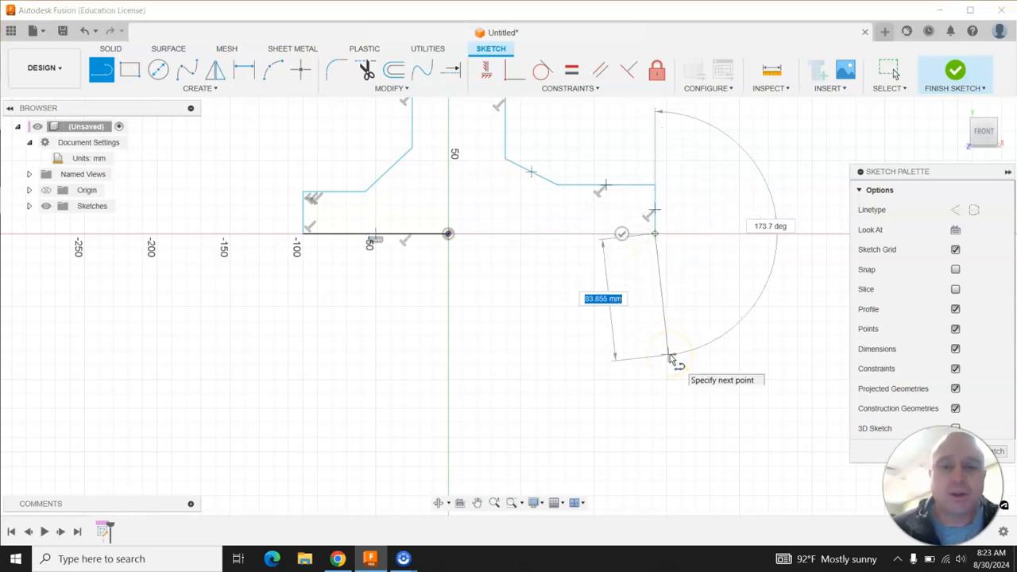
key(Escape)
Extend the base line to meet the right vertical edge and drag that edge slightly inward to close the profile.
scroll(420, 307, down, 3)
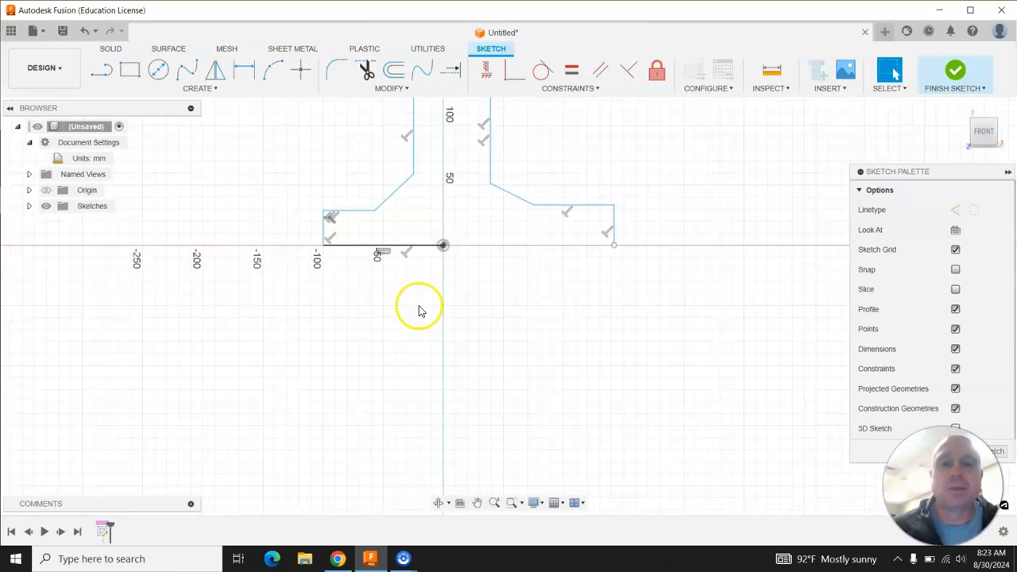
scroll(405, 120, up, 3)
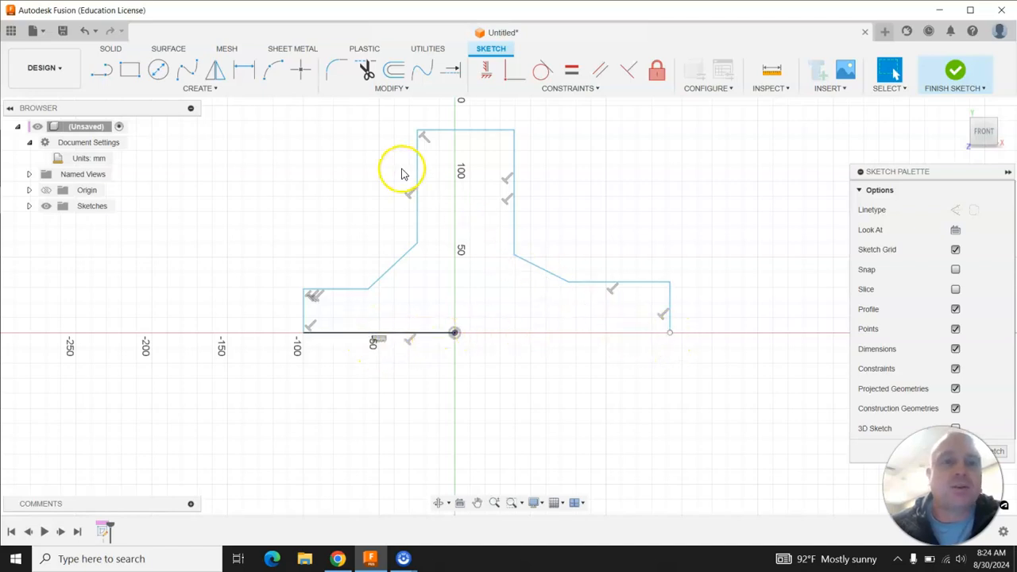
click(397, 88)
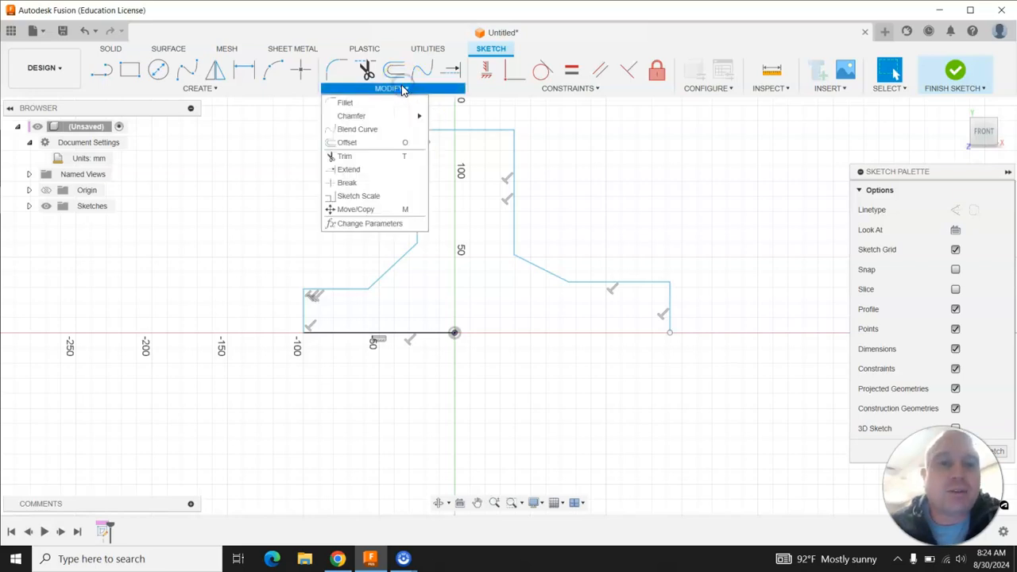
click(347, 170)
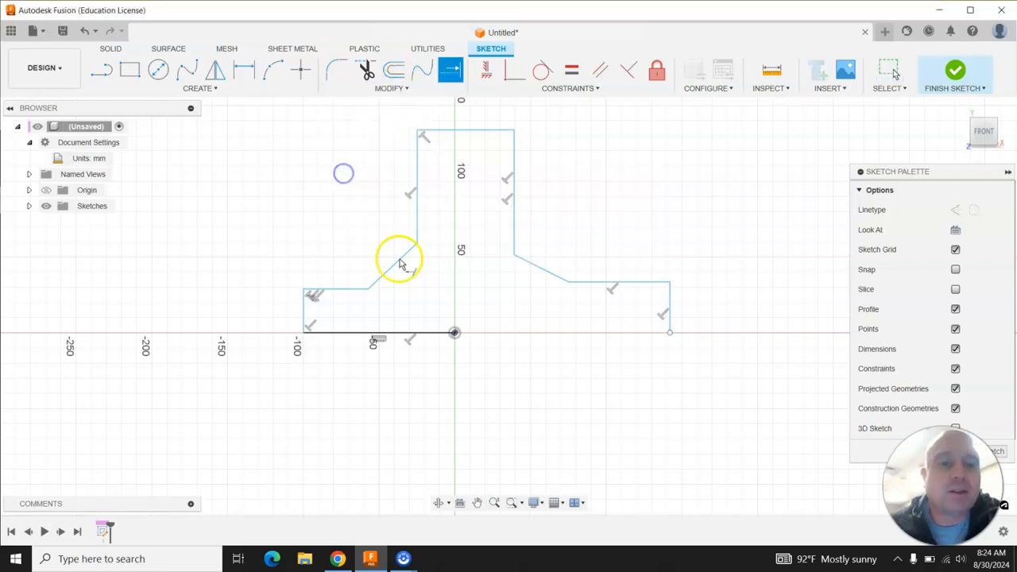
click(431, 339)
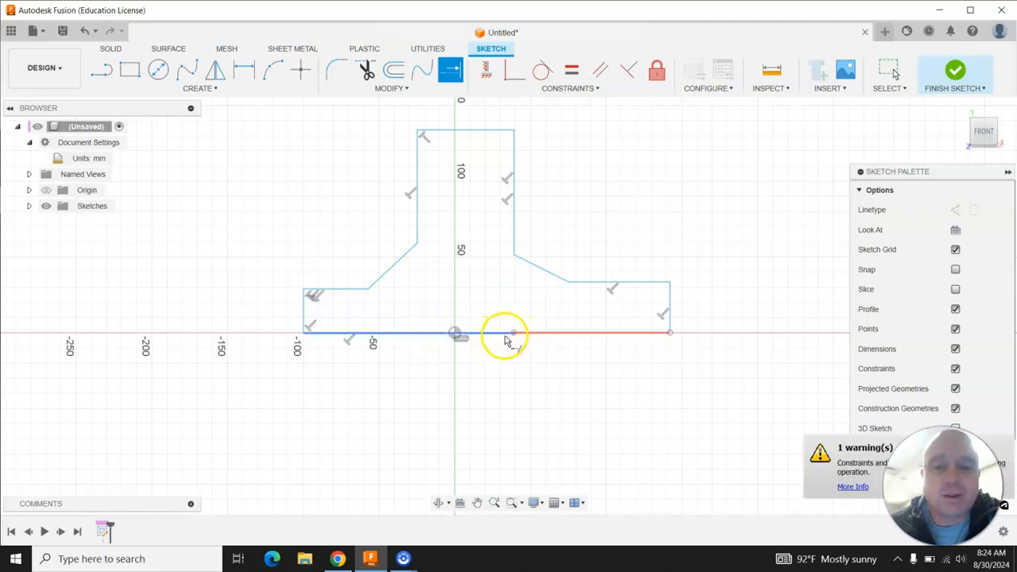
click(507, 341)
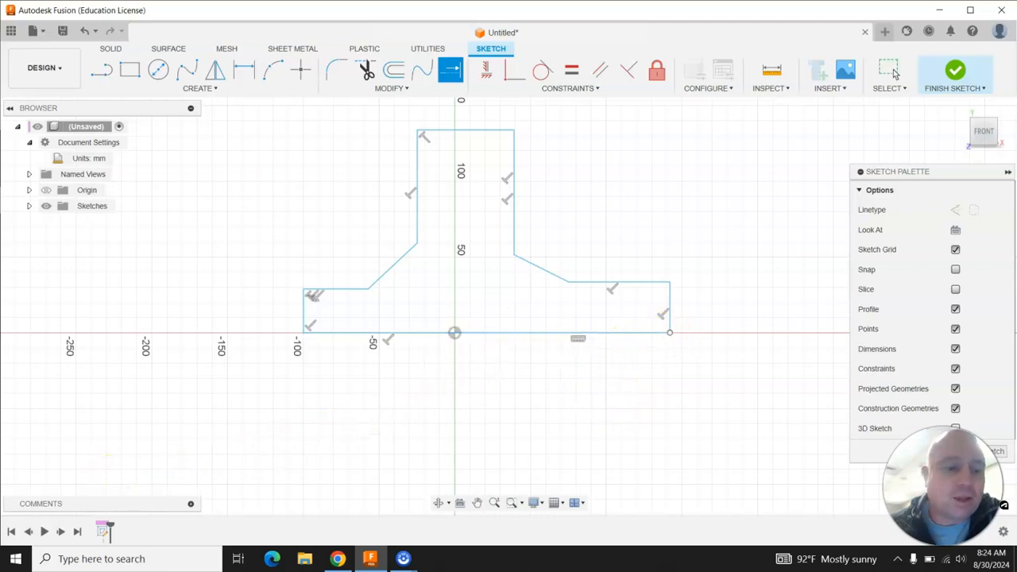
click(891, 71)
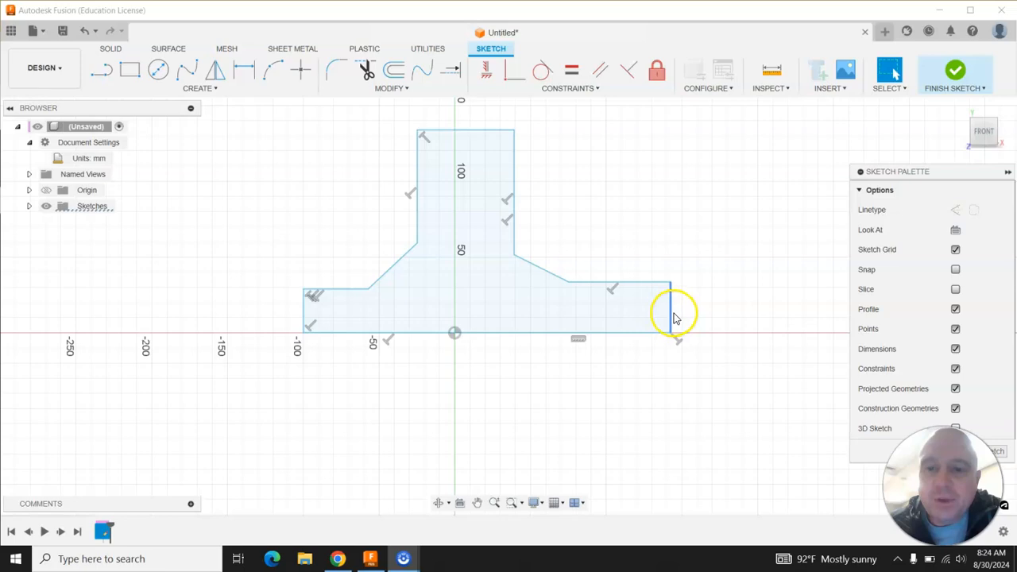
drag(671, 317, 650, 319)
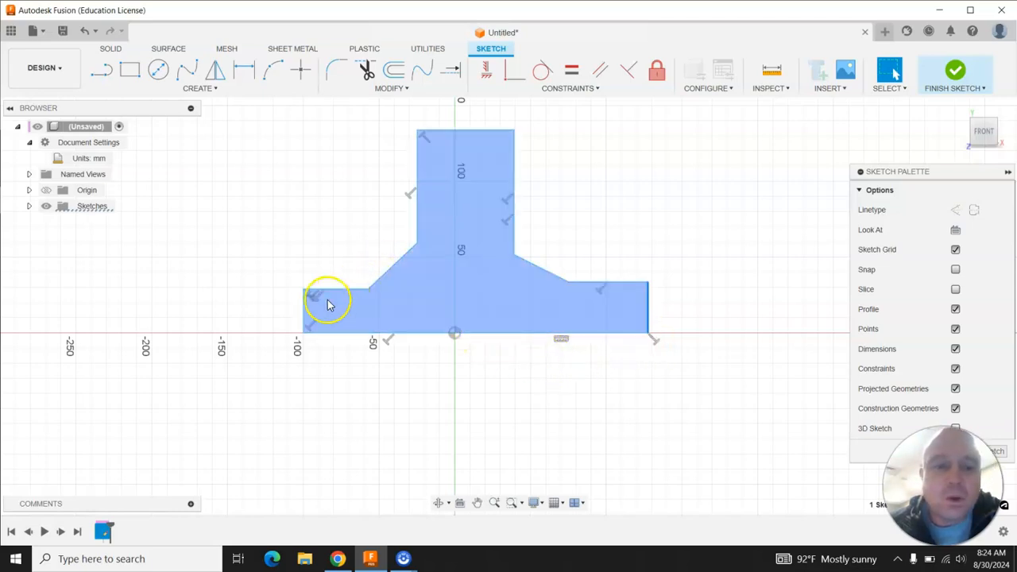
Drag the left base edge out to about -160 mm and the stem's left edge slightly outward.
shift+click(305, 313)
mouse_move(305, 313)
mouse_down()
mouse_move(186, 316)
mouse_move(212, 312)
mouse_move(252, 213)
mouse_move(247, 279)
mouse_up()
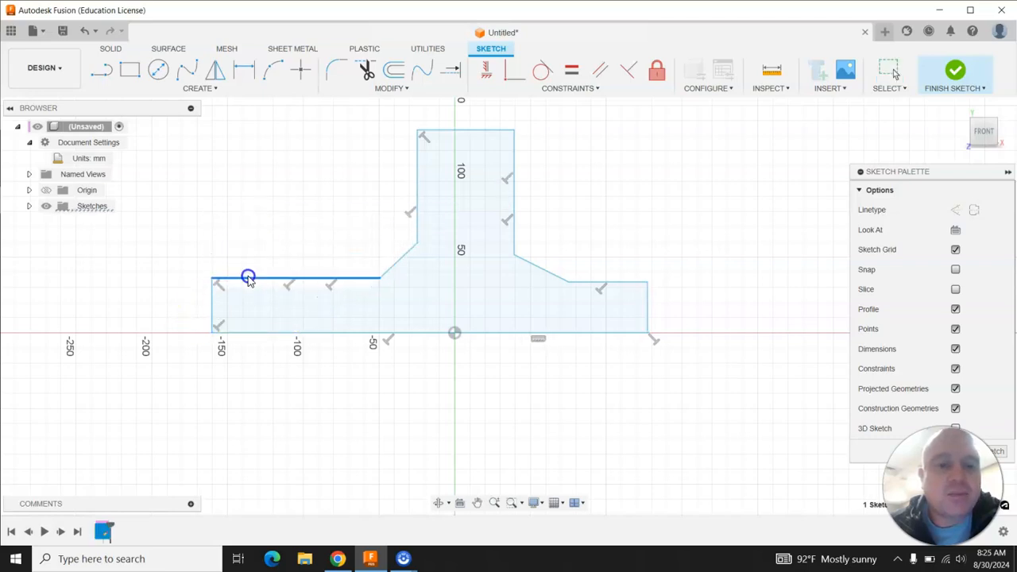
shift+click(415, 182)
mouse_move(414, 182)
mouse_down()
mouse_move(340, 180)
mouse_move(398, 173)
mouse_up()
Drag the stem's top edge and several other outline edges out of place, then undo those changes.
drag(463, 129, 461, 183)
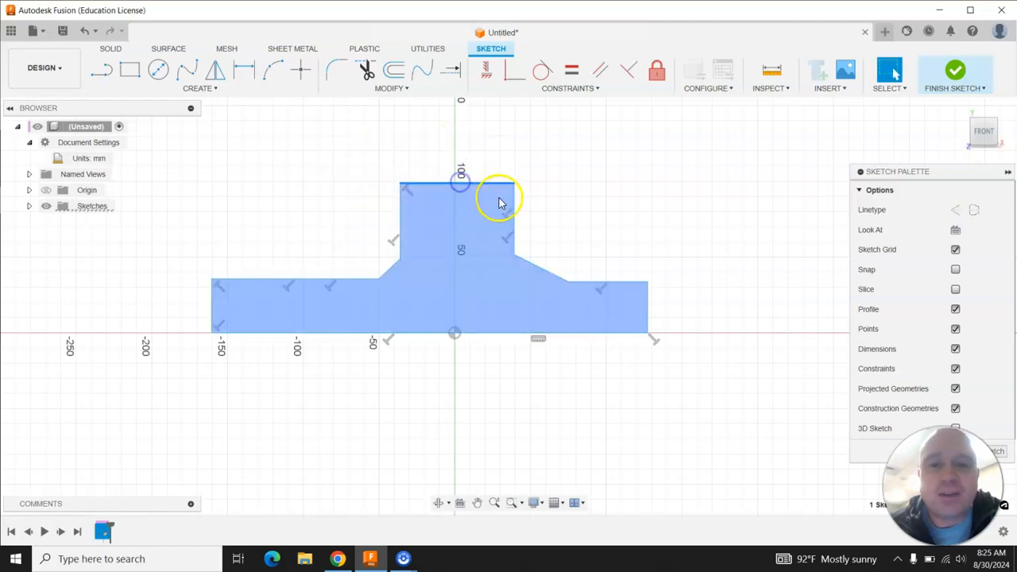
drag(514, 201, 208, 259)
mouse_move(495, 249)
mouse_down()
mouse_move(336, 368)
mouse_move(235, 397)
mouse_up()
click(572, 327)
click(648, 297)
drag(647, 298, 261, 280)
click(382, 273)
drag(382, 272, 583, 397)
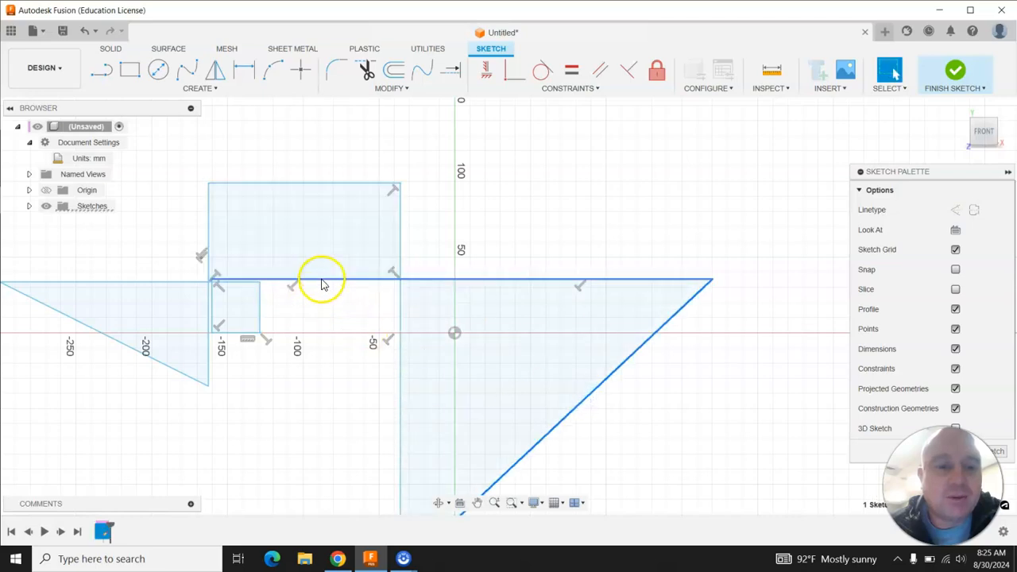
drag(323, 285, 318, 422)
mouse_move(397, 188)
mouse_down()
mouse_move(524, 256)
mouse_move(636, 232)
mouse_up()
click(668, 279)
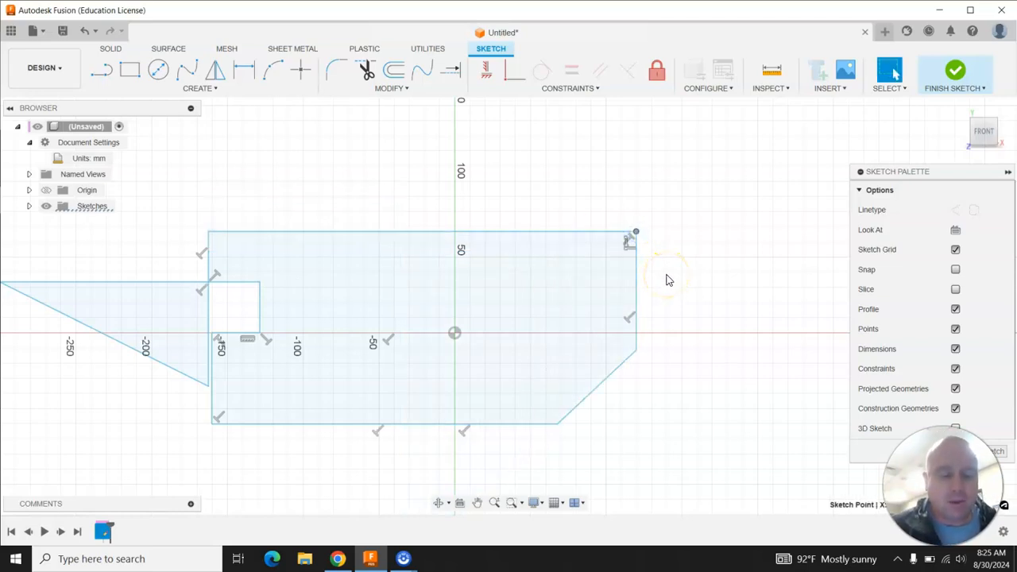
key(ctrl+z)
key(ctrl+z)
key(ctrl+z)
key(ctrl+z)
key(ctrl+z)
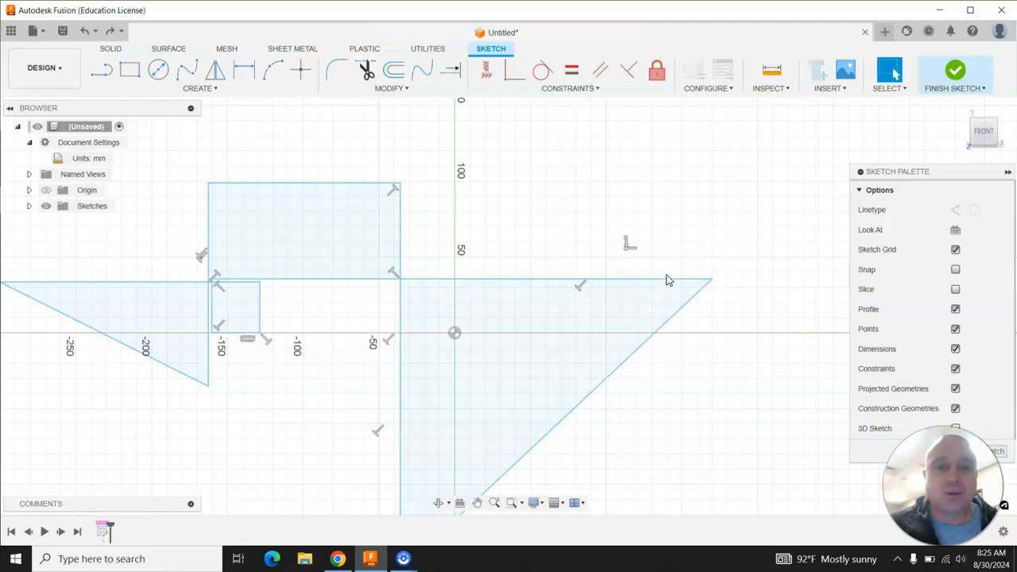
key(ctrl+z)
key(ctrl+z)
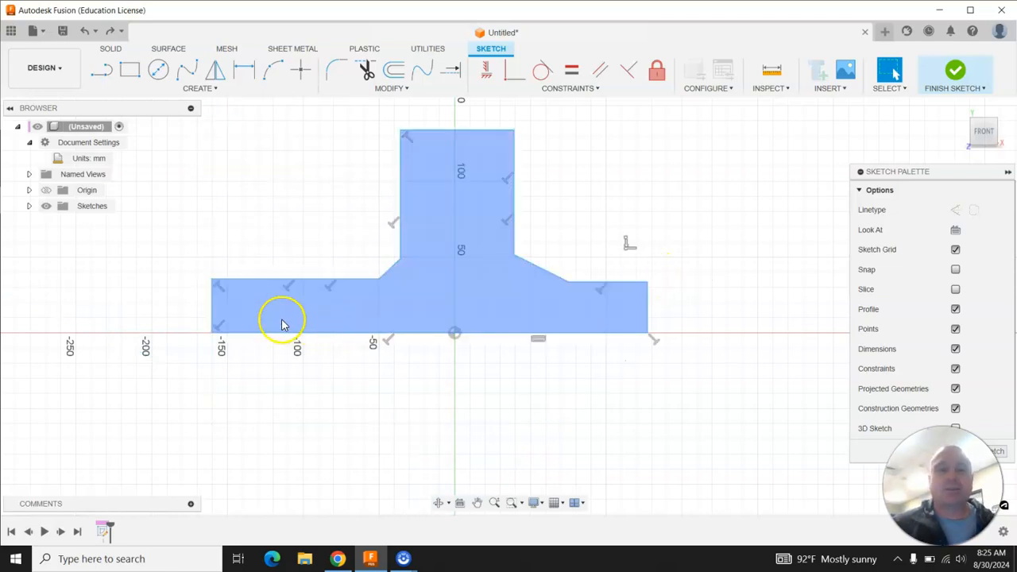
Drag the left base edge in to about -110 mm and delete the constraint on the bottom line.
drag(217, 306, 286, 312)
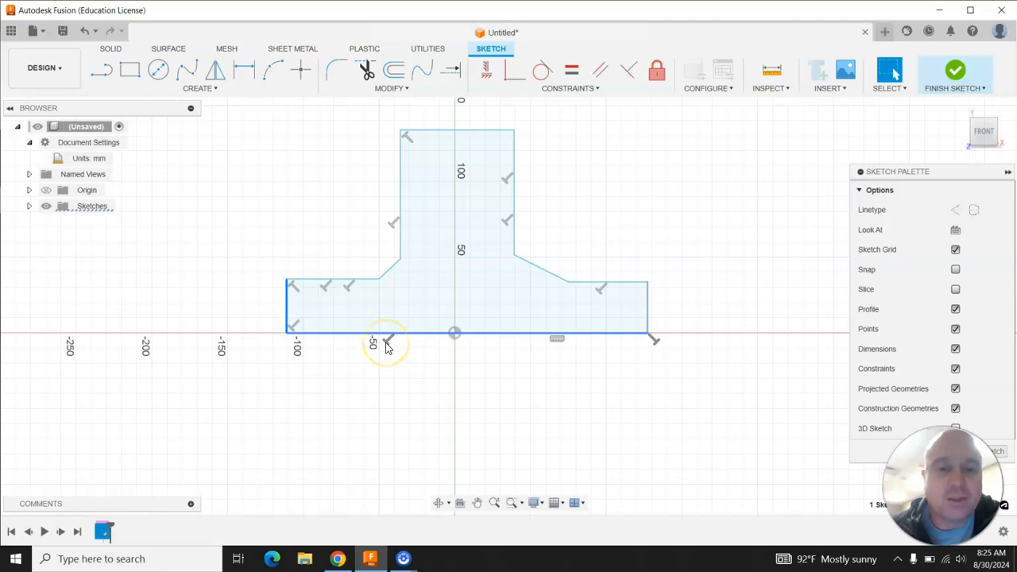
click(386, 343)
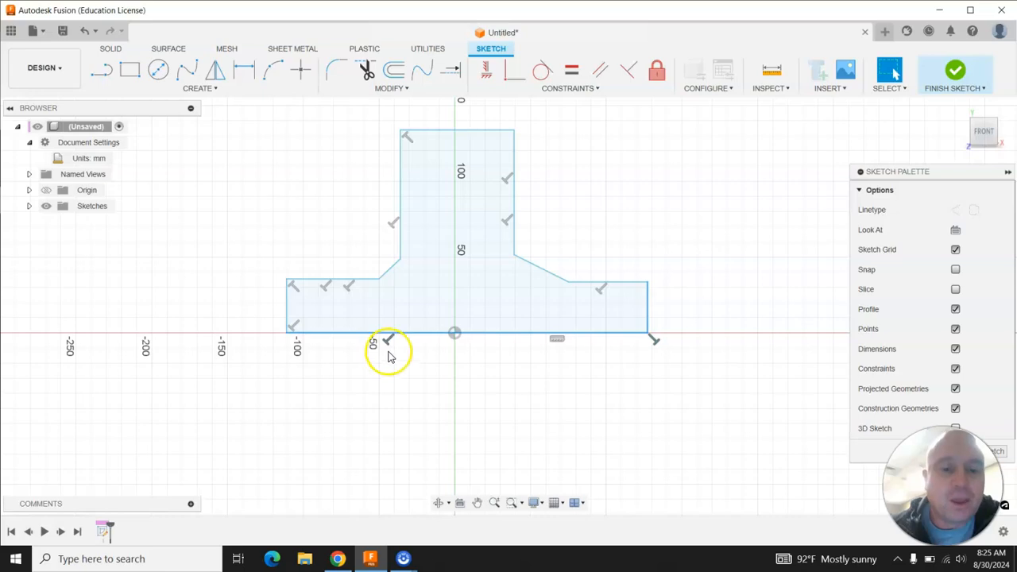
right_click(388, 343)
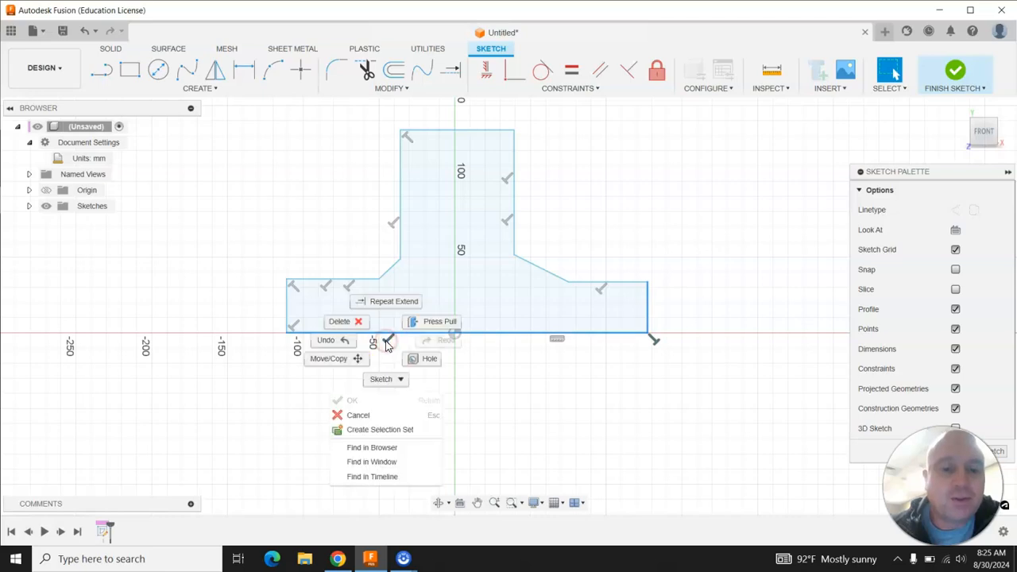
click(263, 355)
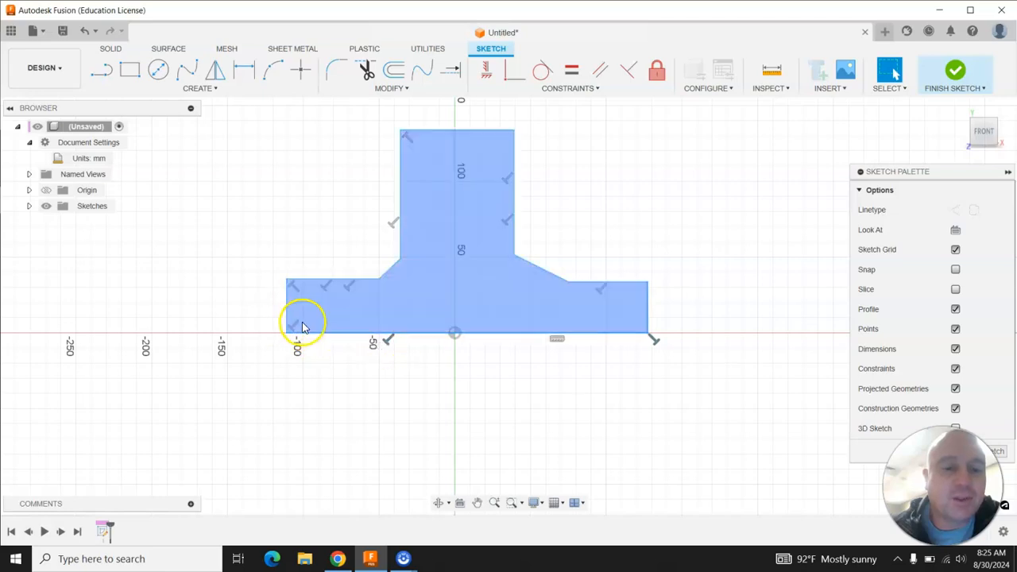
right_click(386, 343)
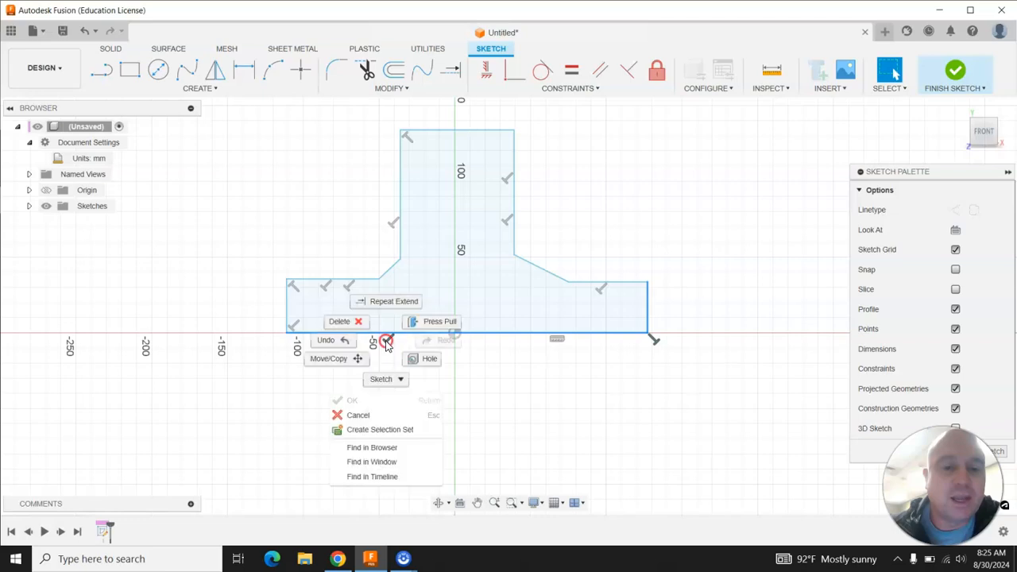
click(349, 322)
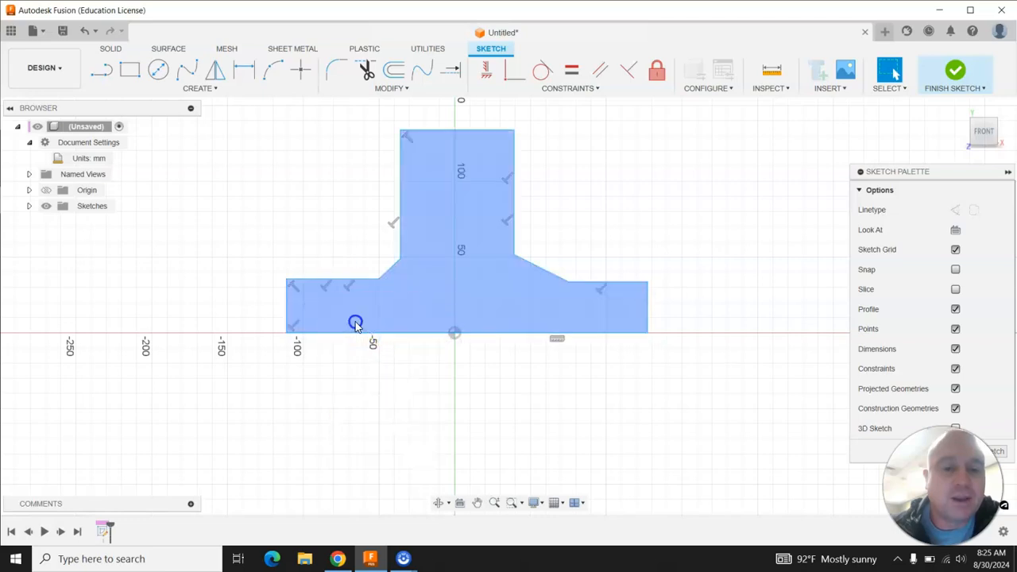
Drag the lower-left corner down below the horizontal axis and delete that corner's constraint.
drag(288, 340, 307, 371)
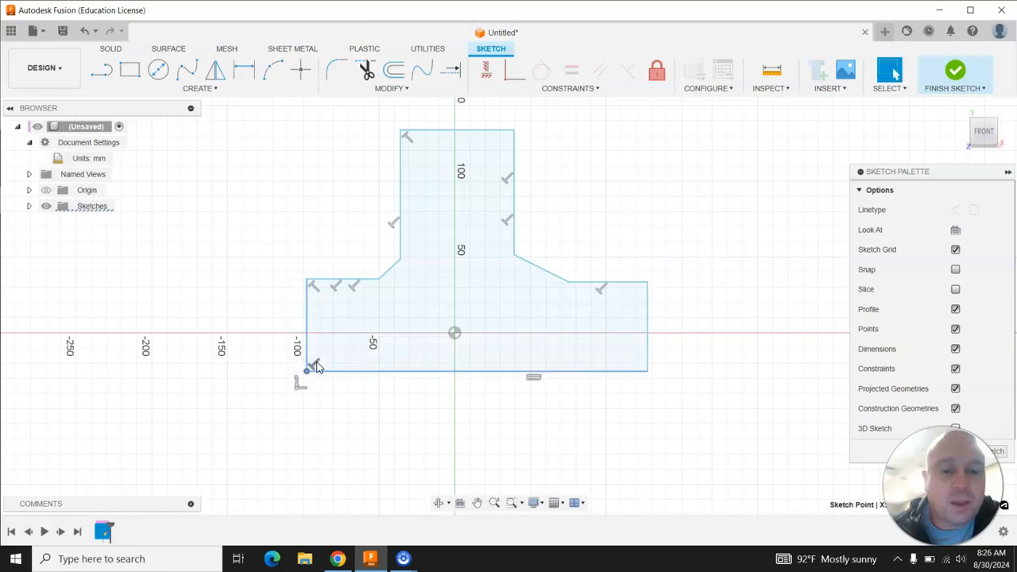
right_click(316, 365)
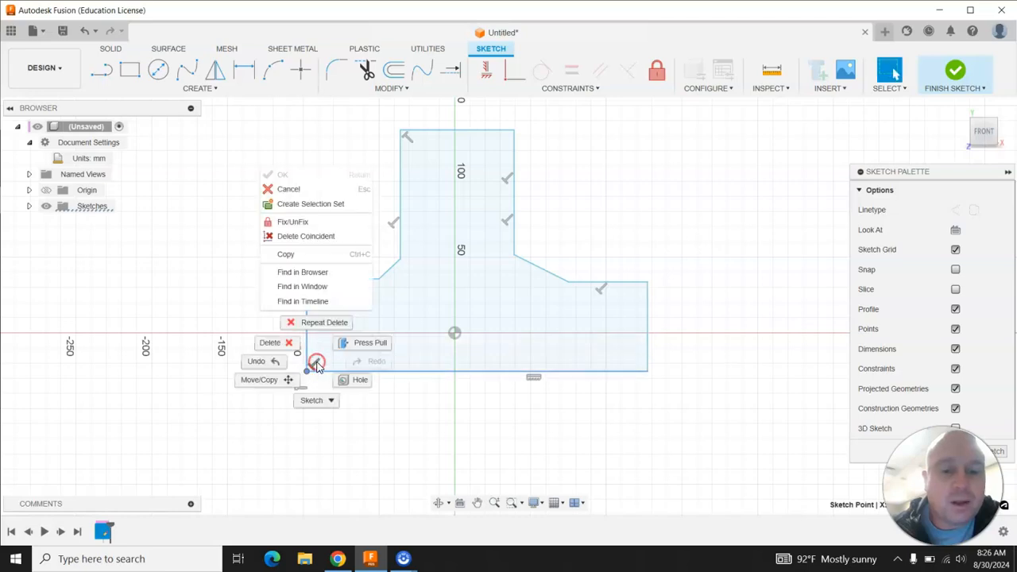
click(271, 343)
right_click(312, 366)
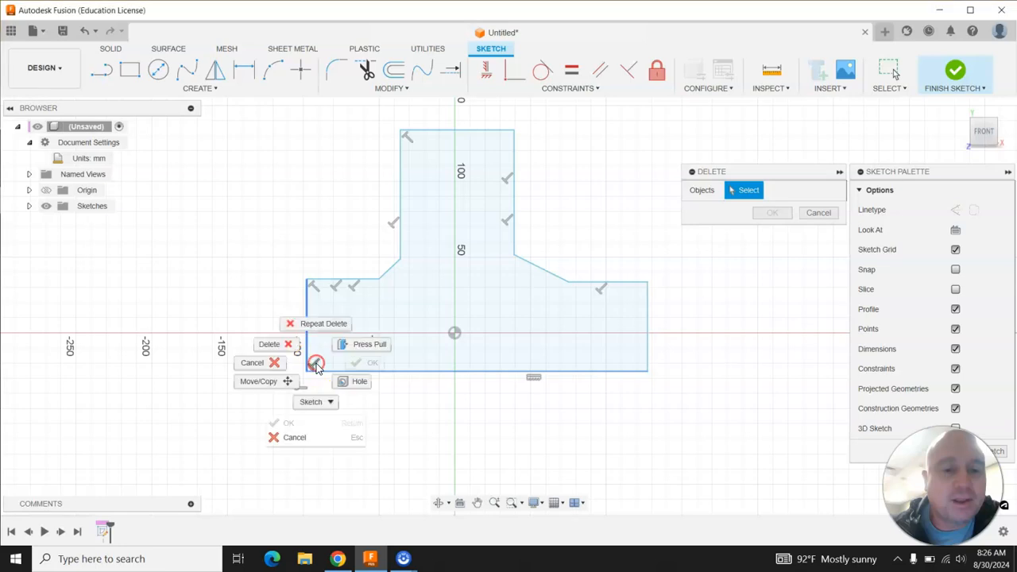
click(294, 349)
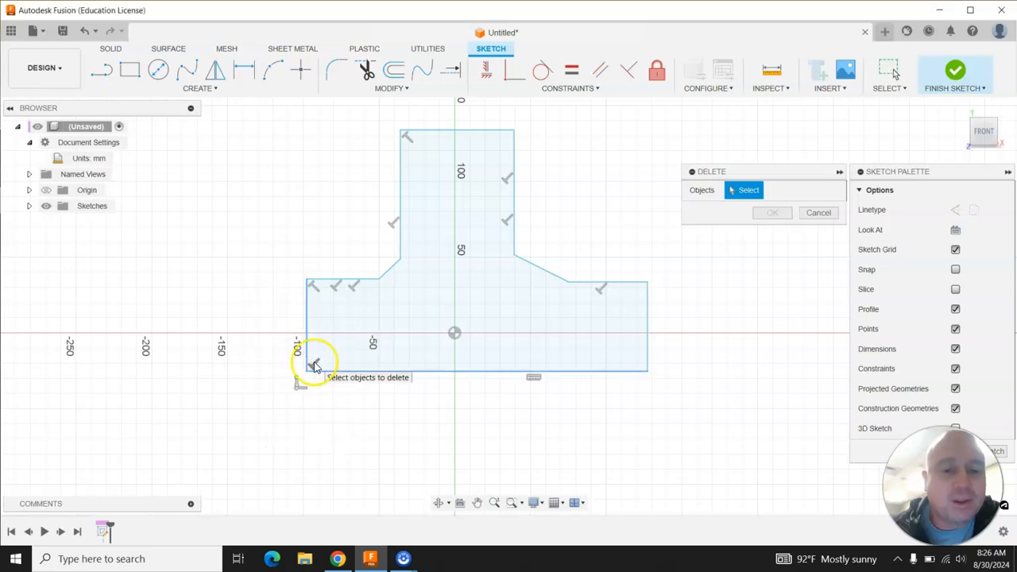
right_click(314, 363)
click(282, 340)
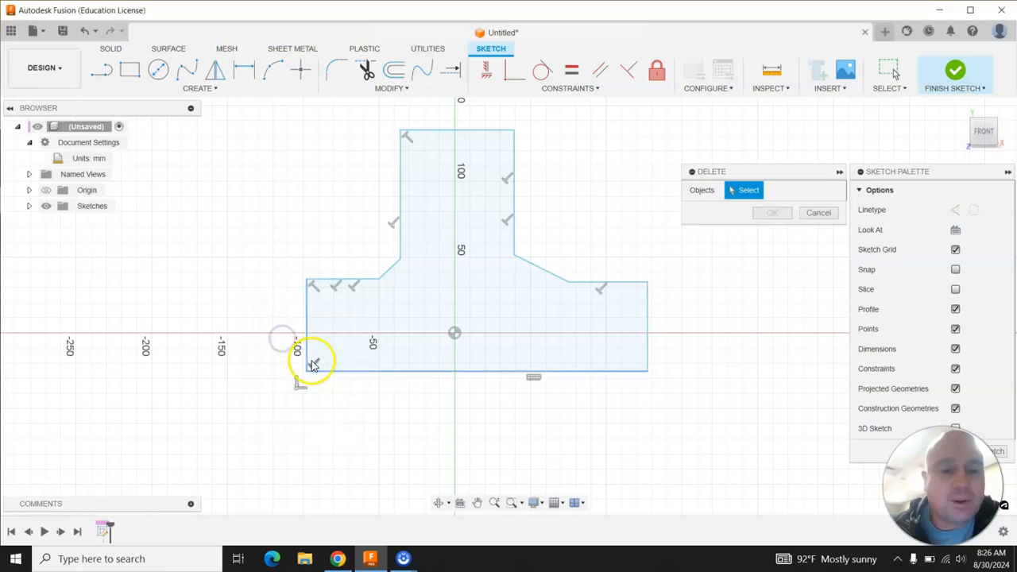
click(314, 363)
right_click(314, 364)
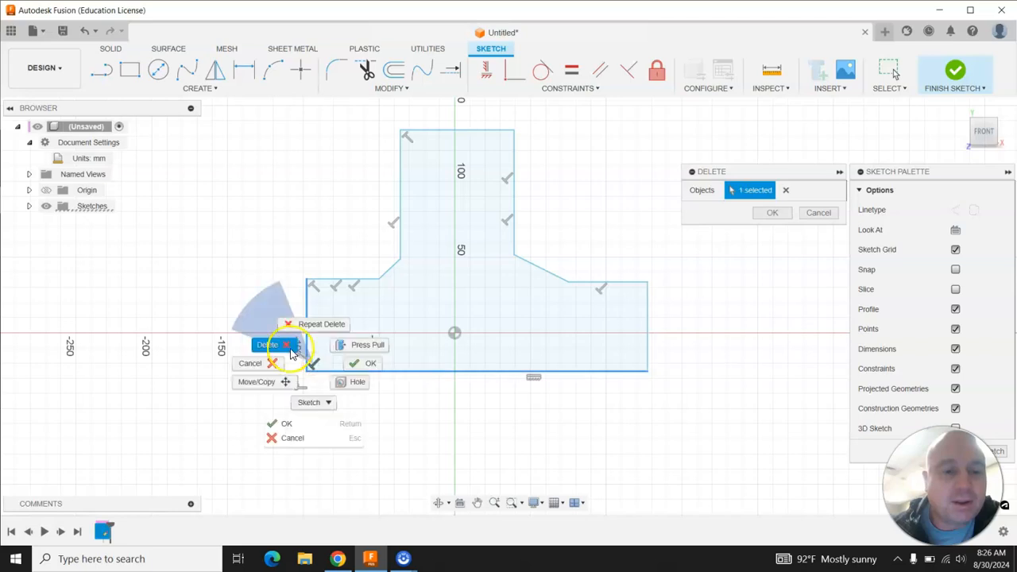
click(291, 348)
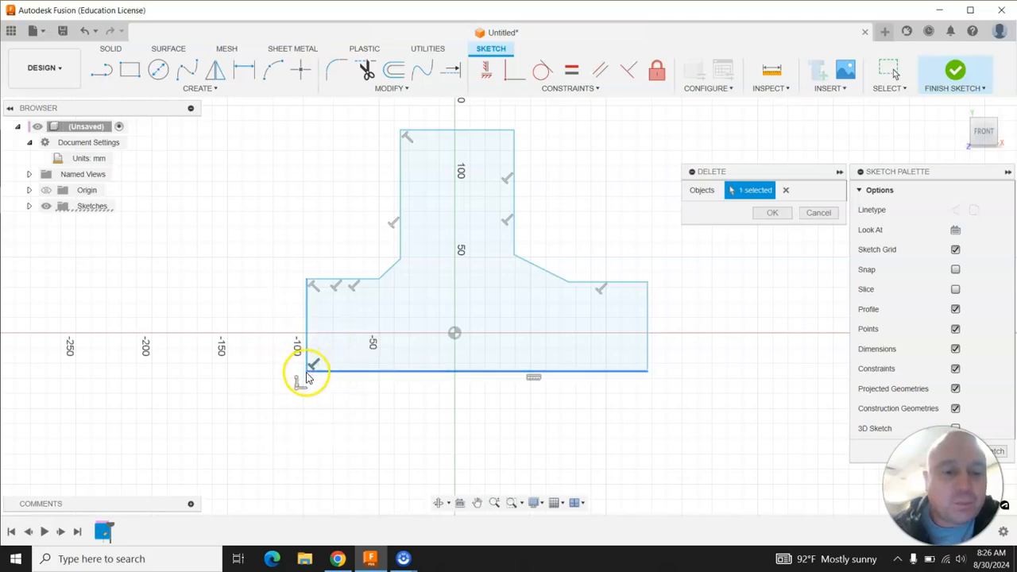
key(Return)
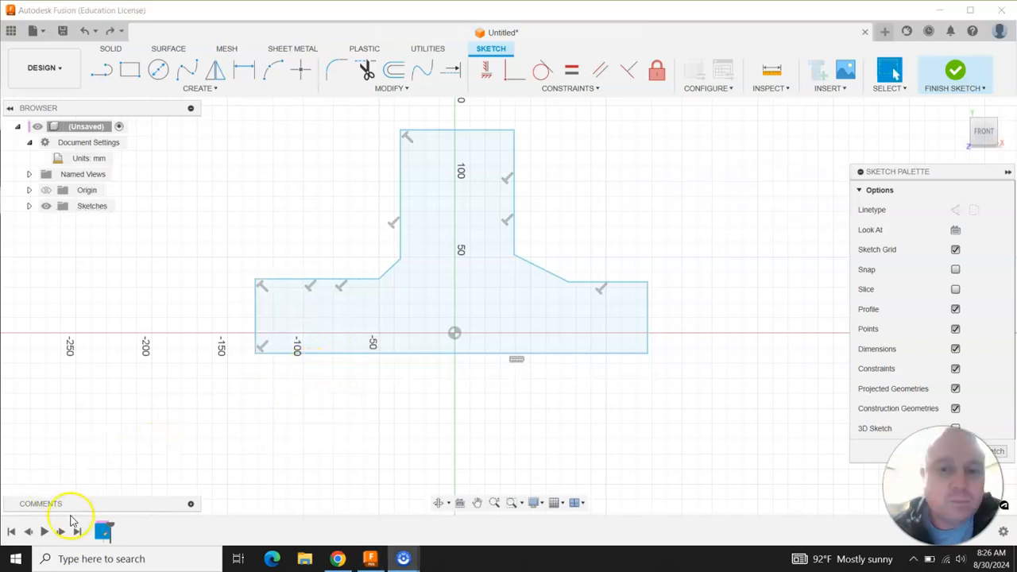
Delete the remaining lower-left corner constraint and drag that corner out to about -150 mm.
right_click(263, 350)
click(232, 330)
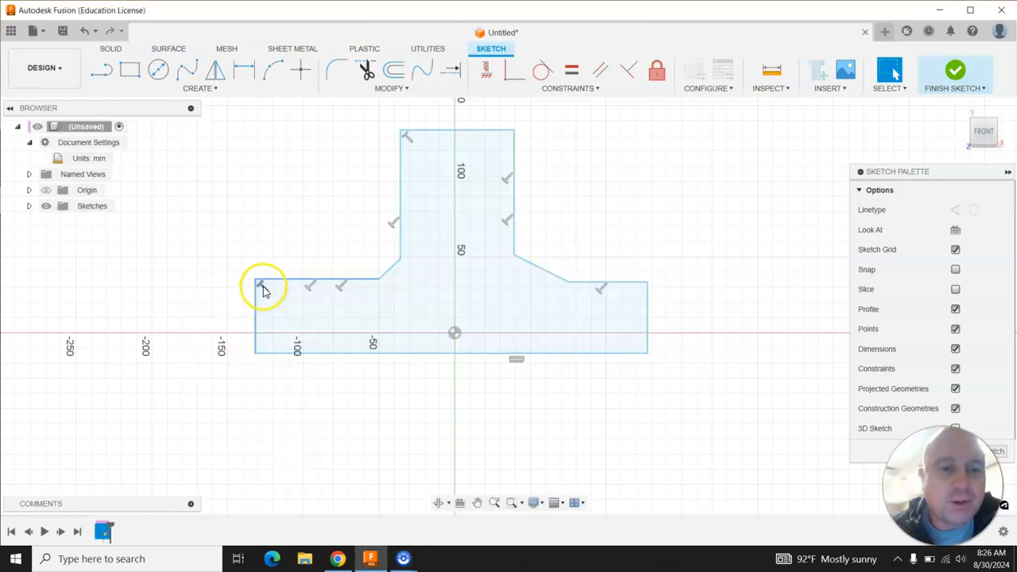
mouse_move(260, 358)
mouse_down()
mouse_move(291, 339)
mouse_move(283, 369)
mouse_move(262, 366)
mouse_move(270, 358)
mouse_move(217, 373)
mouse_move(224, 336)
mouse_move(226, 369)
mouse_up()
Delete the three constraints along the left shoulder, then drag its corners to make a slanted left side.
right_click(234, 287)
click(215, 274)
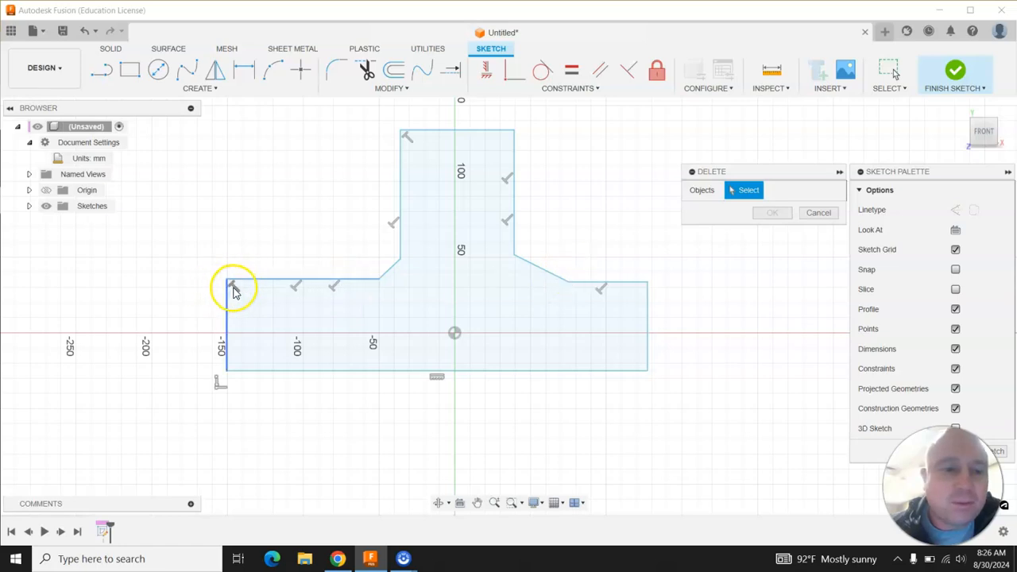
click(233, 288)
click(295, 290)
click(333, 288)
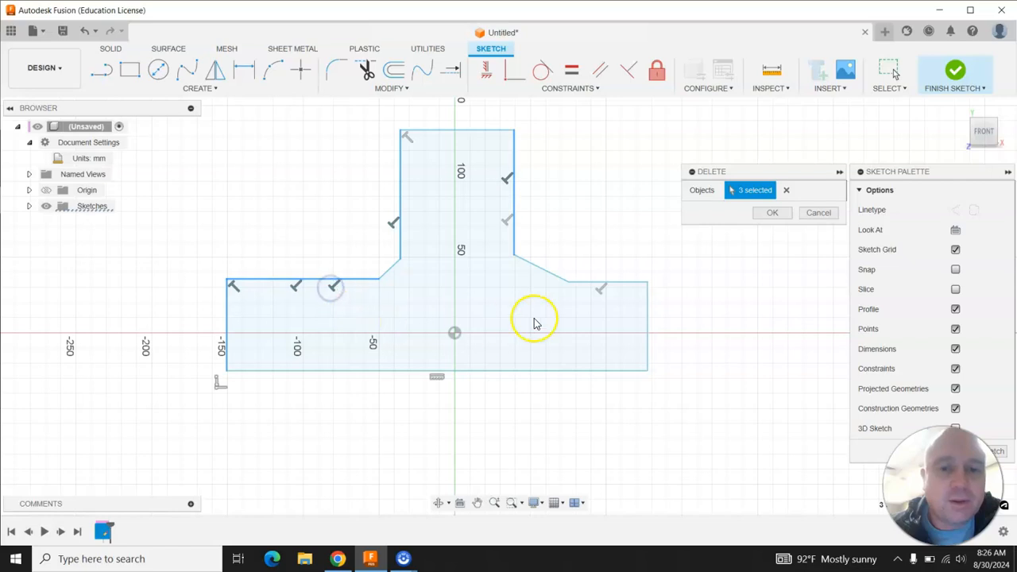
click(767, 212)
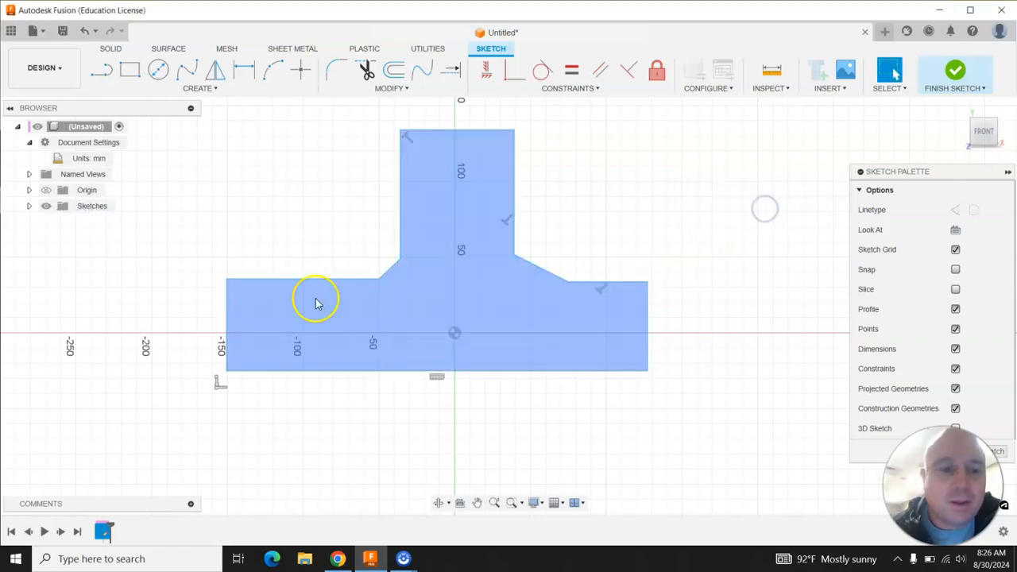
mouse_move(229, 279)
mouse_down()
mouse_move(275, 304)
mouse_move(265, 279)
mouse_up()
mouse_move(228, 374)
mouse_down()
mouse_move(307, 339)
mouse_move(214, 360)
mouse_move(203, 345)
mouse_up()
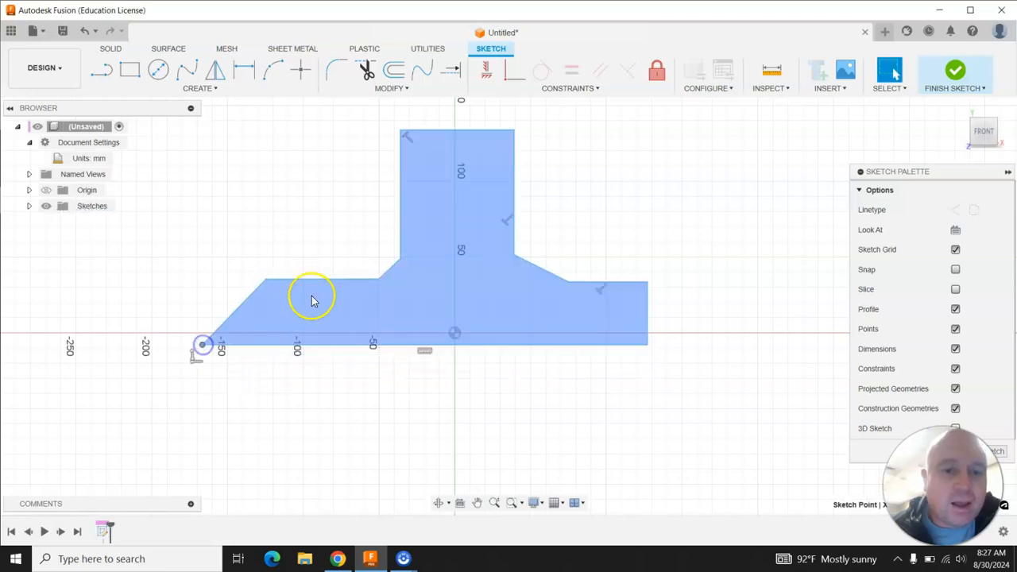
Delete the constraints at the stem's top-left corner and on its right edge.
right_click(407, 139)
click(367, 117)
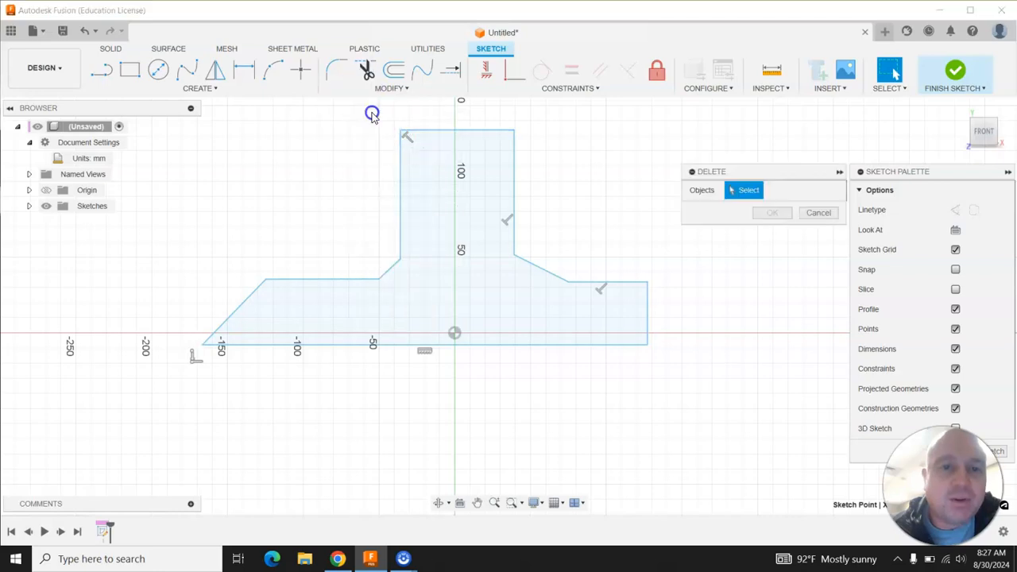
click(407, 138)
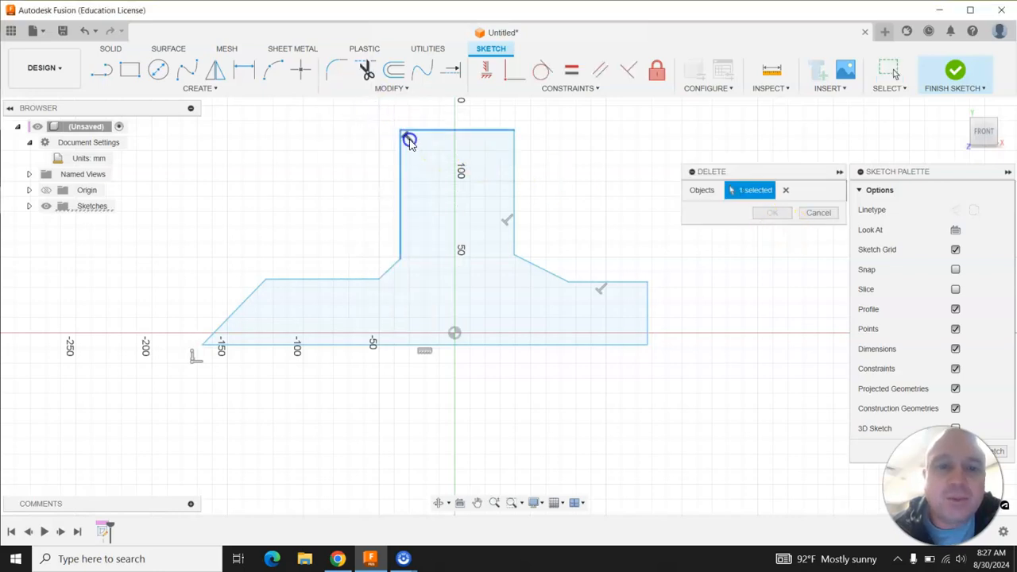
click(506, 222)
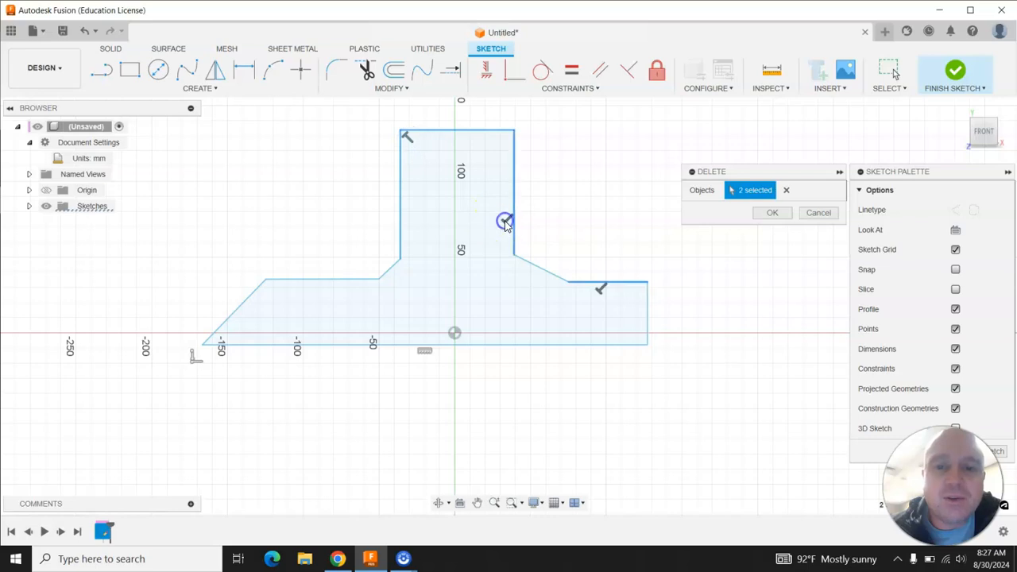
click(765, 214)
Drag the left shoulder's top corner out to about -165 mm, making the left side nearly vertical.
click(244, 315)
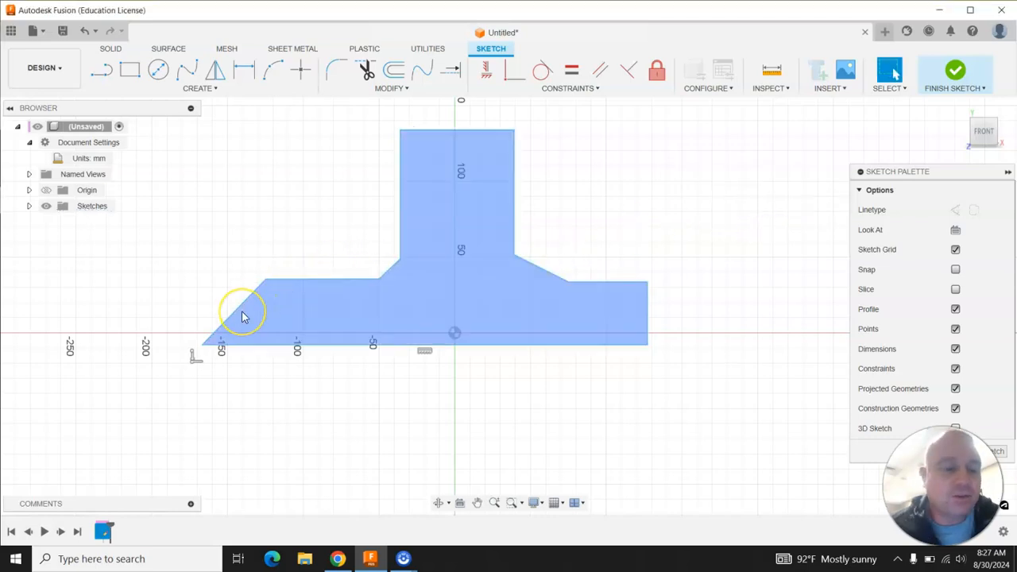
click(208, 320)
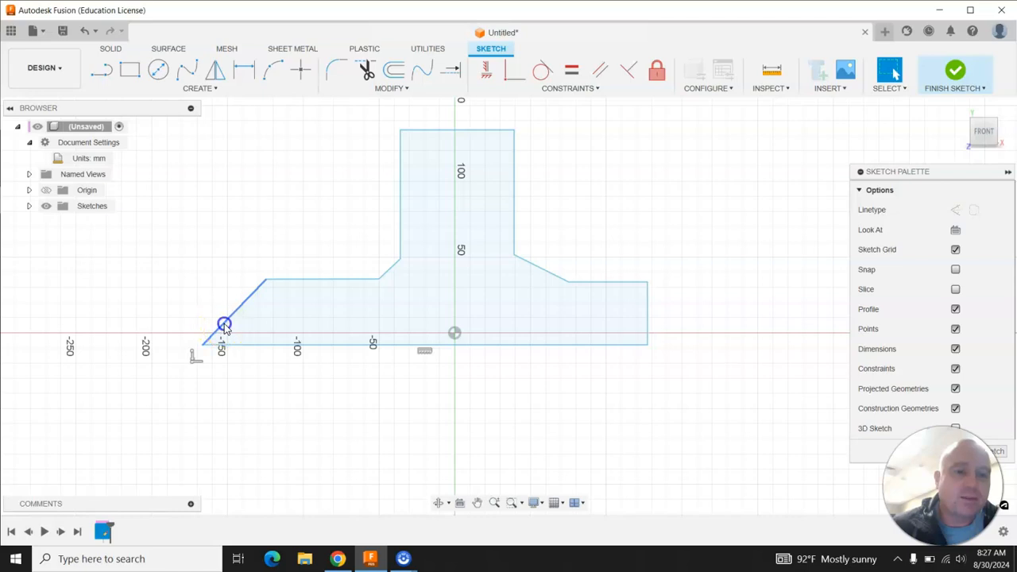
drag(244, 313, 252, 318)
mouse_move(279, 281)
mouse_down()
mouse_move(179, 262)
mouse_move(205, 276)
mouse_up()
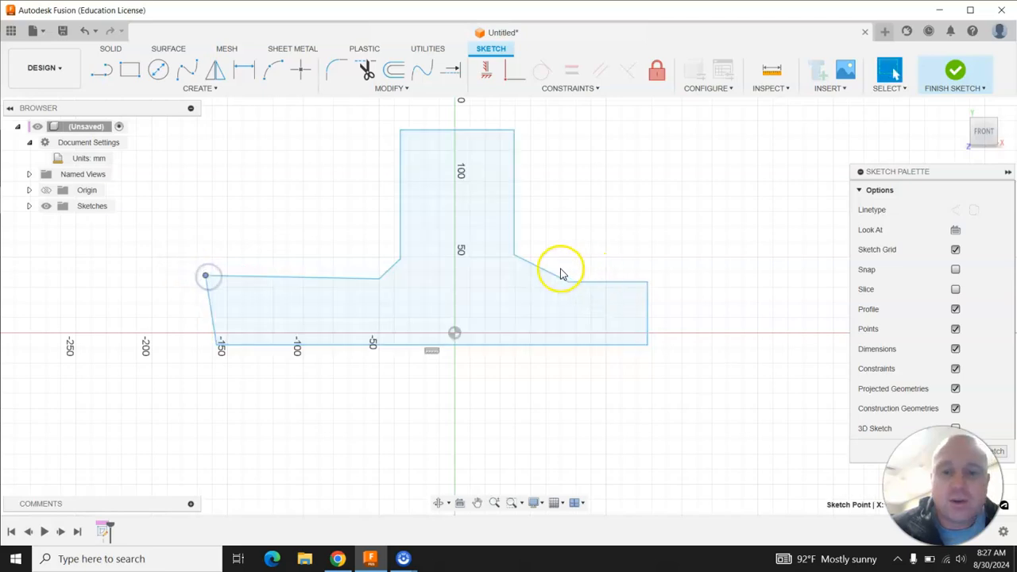
Drag the right shoulder's outer top corner up and slightly outward to slant the right side.
mouse_move(546, 272)
mouse_down()
mouse_move(575, 238)
mouse_move(543, 254)
mouse_up()
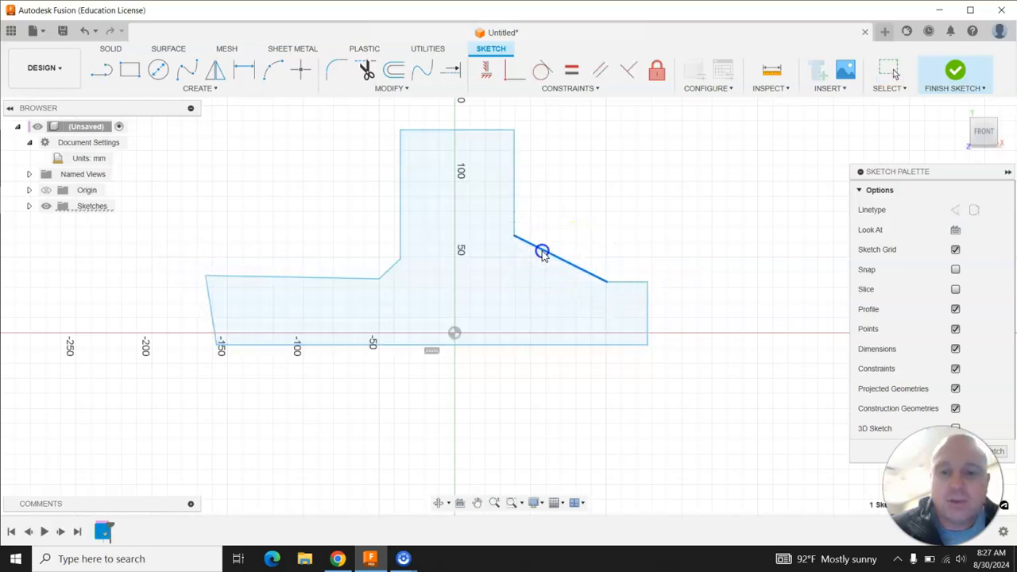
mouse_move(647, 283)
mouse_down()
mouse_move(662, 289)
mouse_move(650, 271)
mouse_up()
click(707, 324)
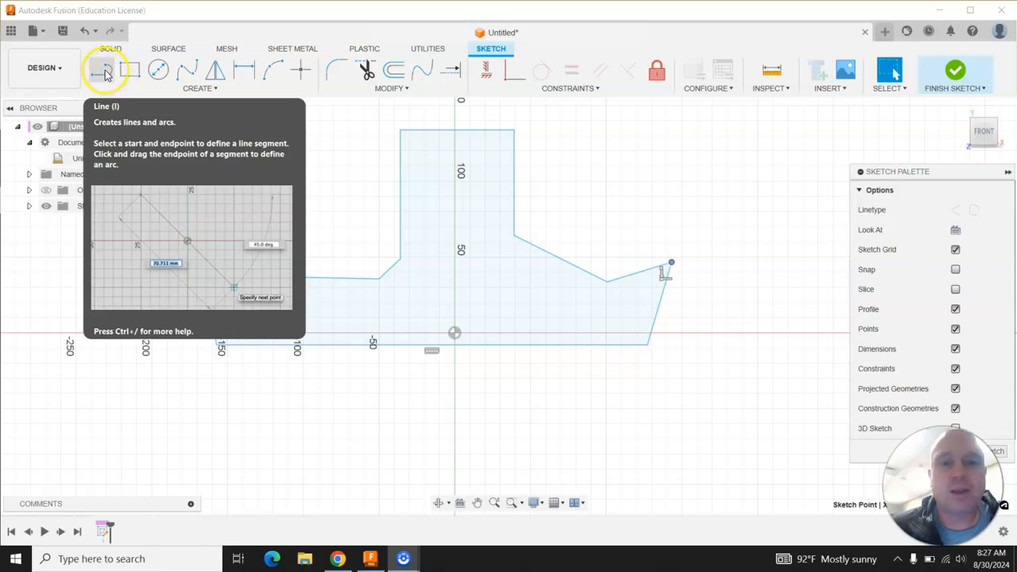
Start the Line tool and switch it to the construction linetype.
click(106, 74)
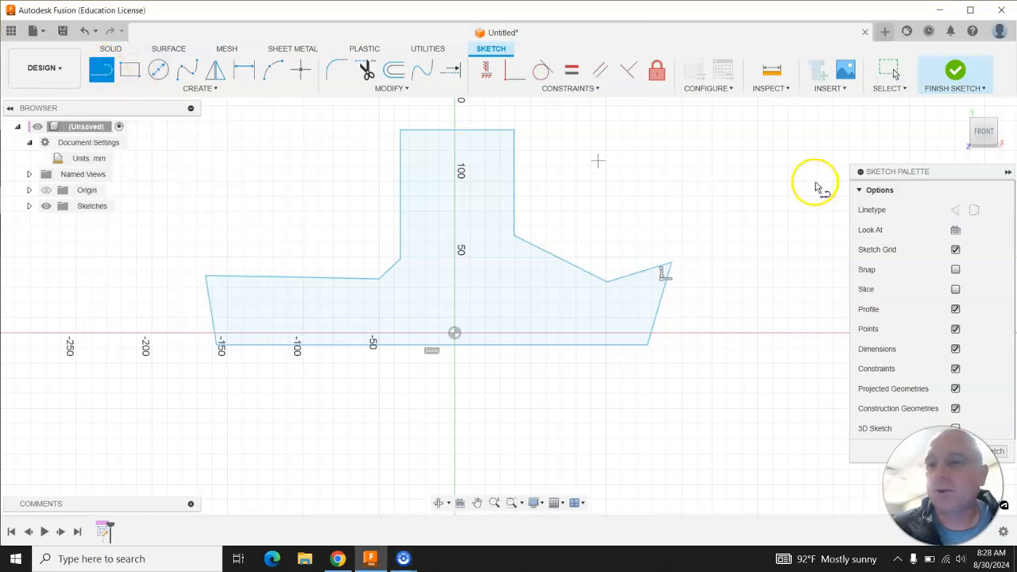
click(955, 209)
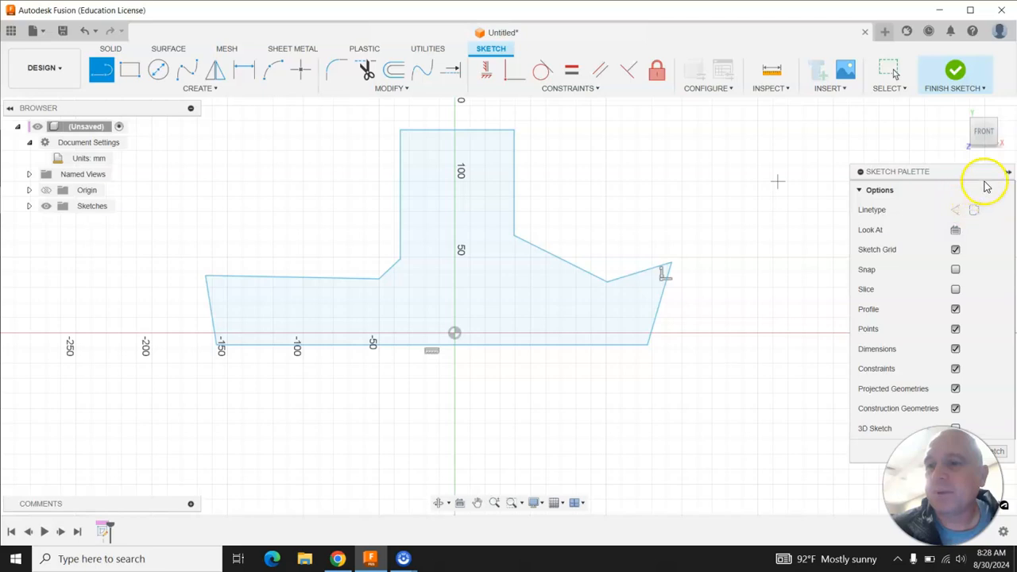
Draw a vertical construction line from the middle of the stem's top edge down to the base line.
click(1010, 172)
click(1009, 172)
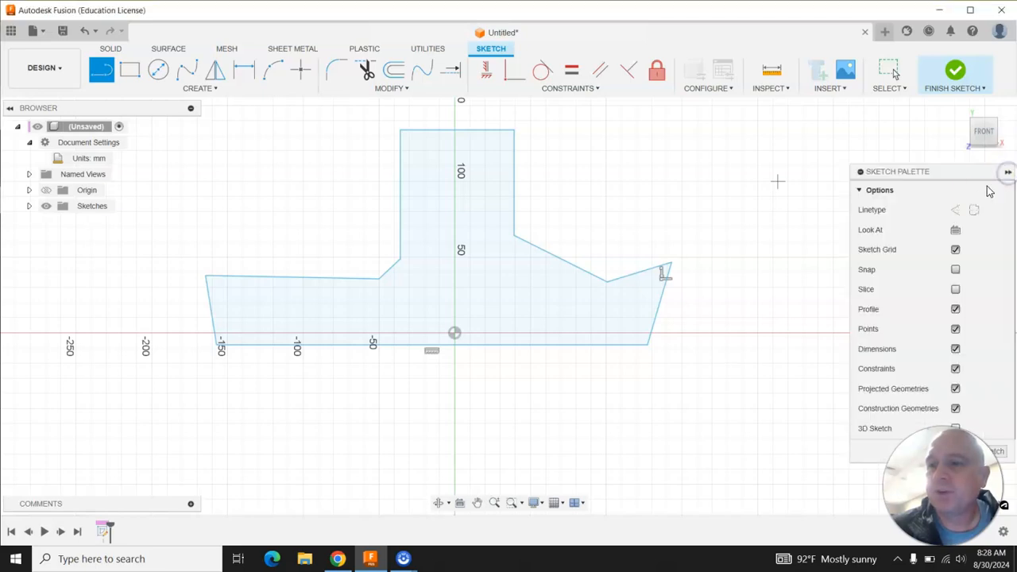
click(956, 210)
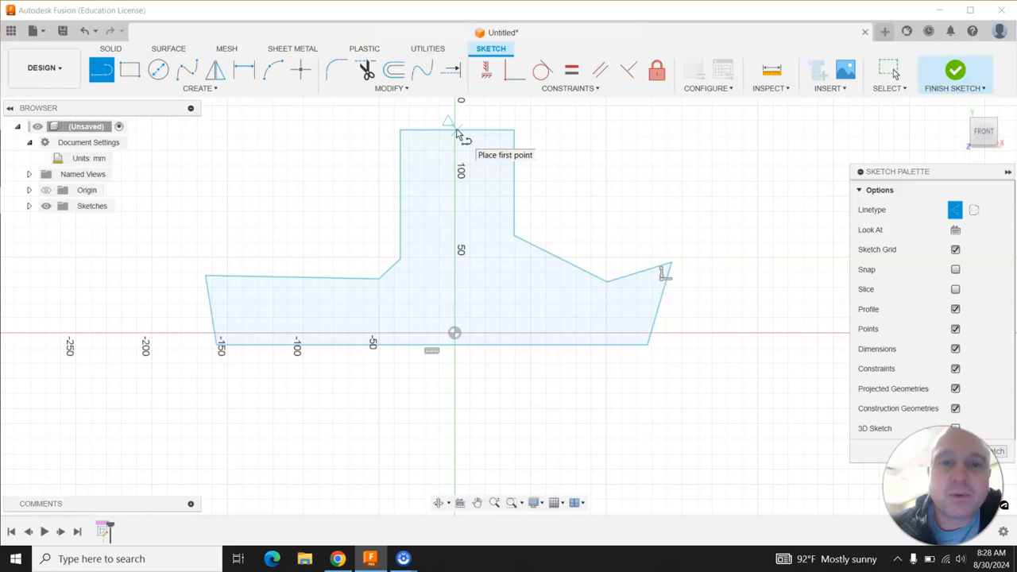
click(450, 132)
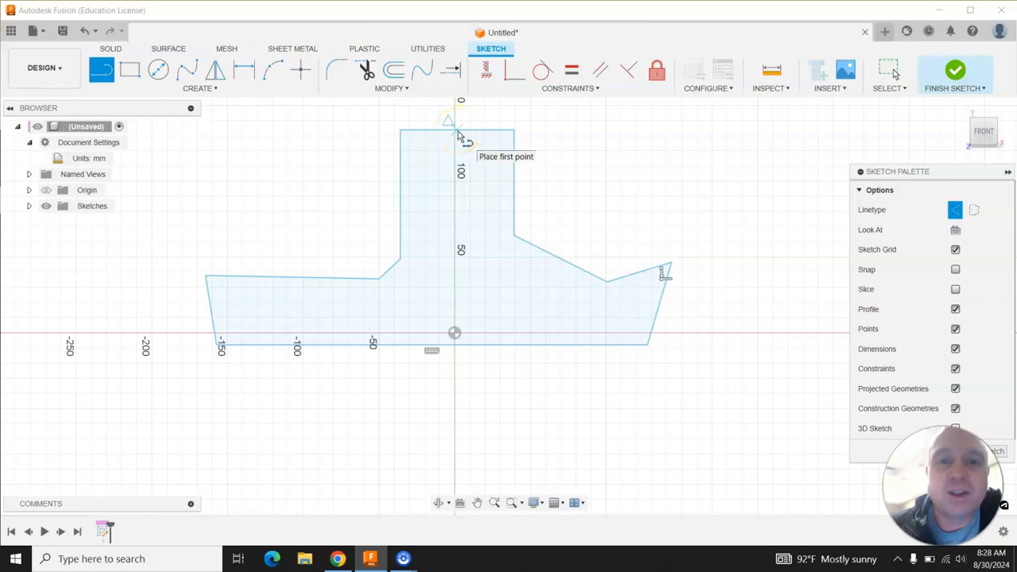
click(457, 131)
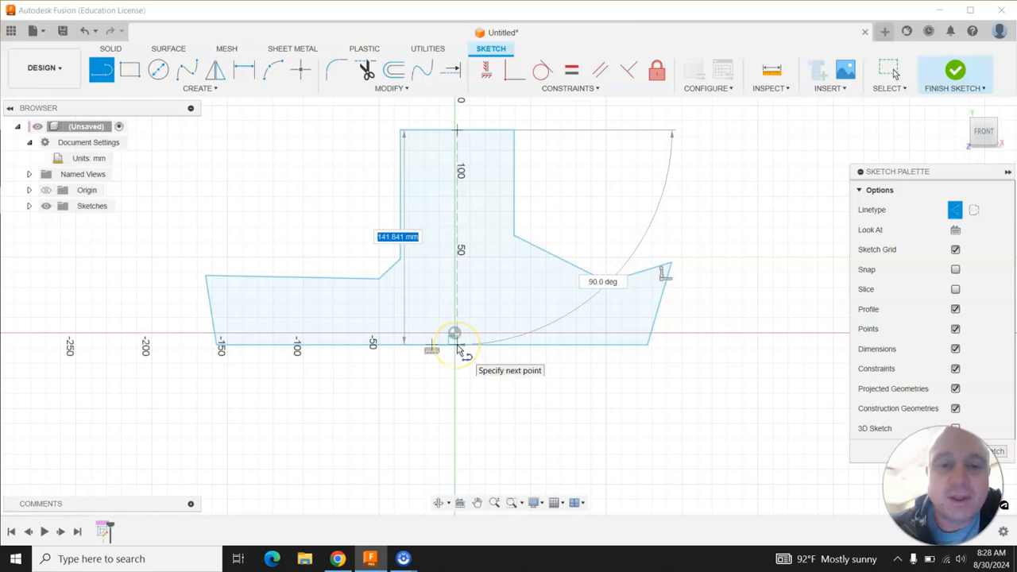
scroll(457, 349, up, 5)
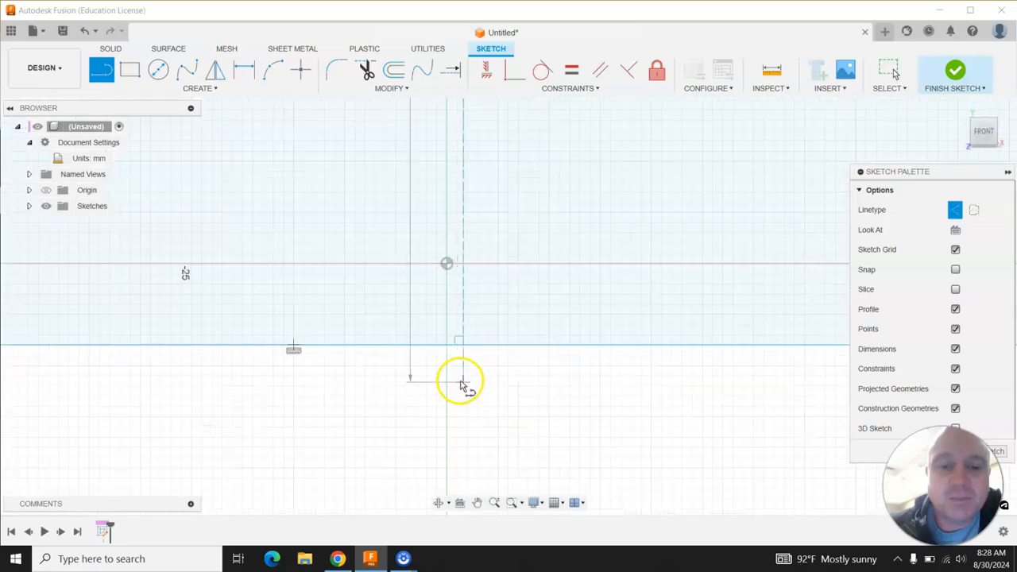
click(461, 343)
scroll(510, 412, down, 1)
scroll(509, 412, down, 7)
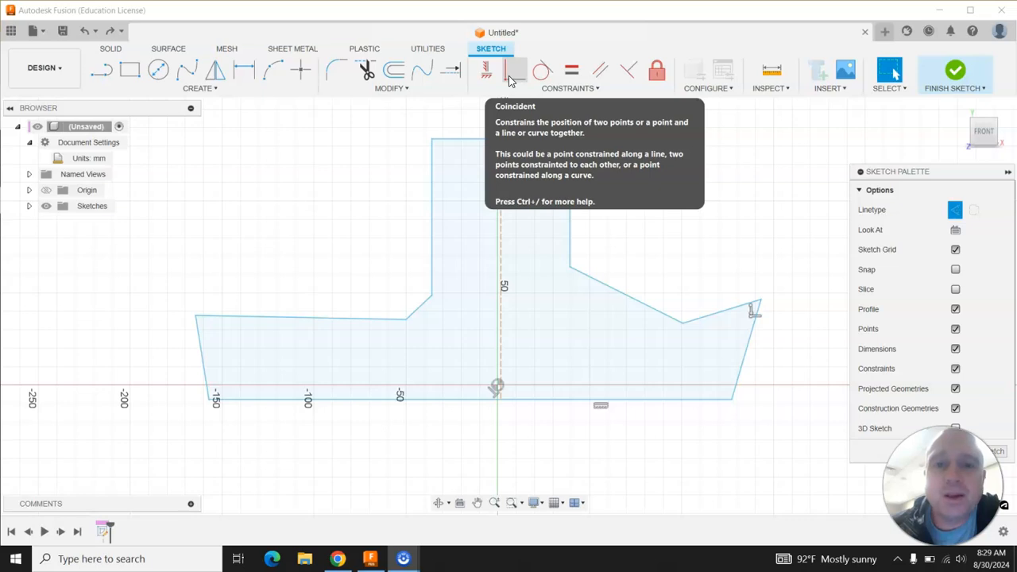
Apply a Coincident constraint between the base line and the sketch origin.
click(511, 79)
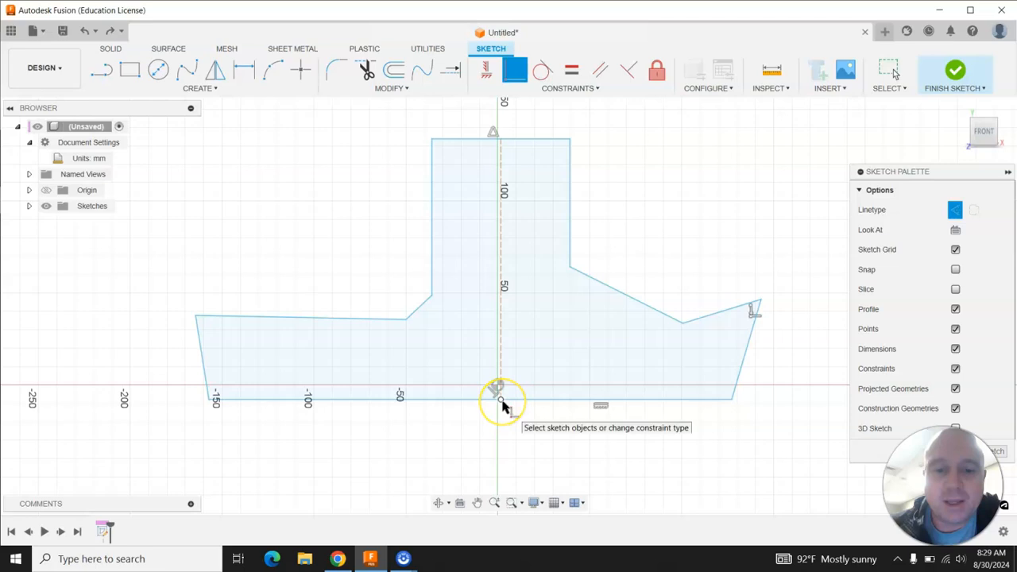
click(501, 400)
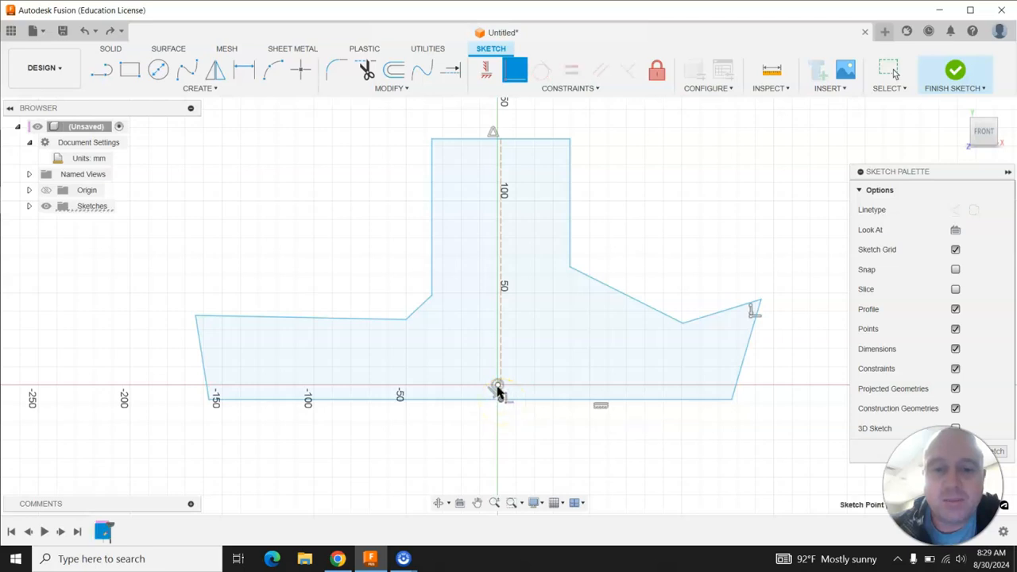
click(499, 397)
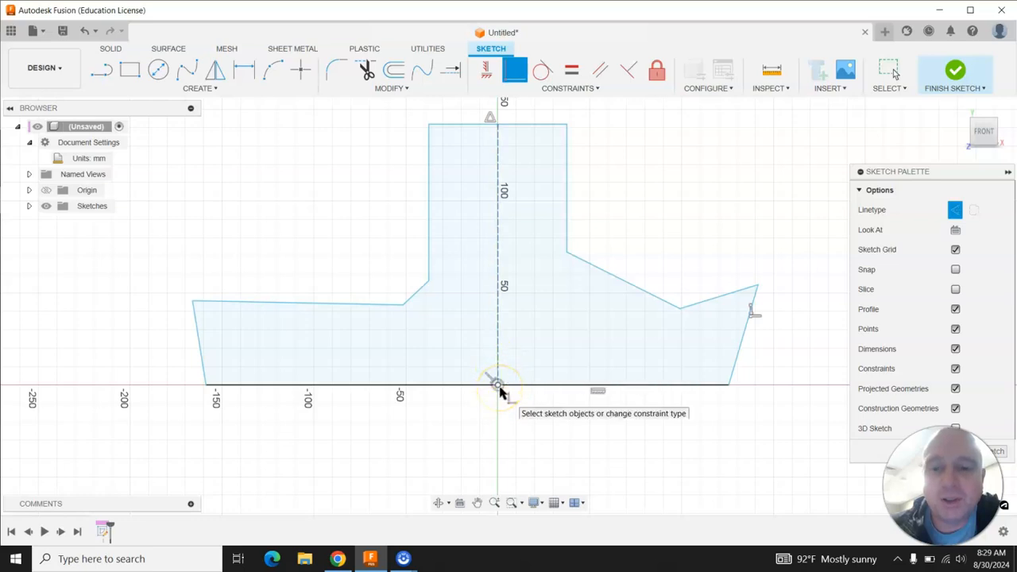
key(Escape)
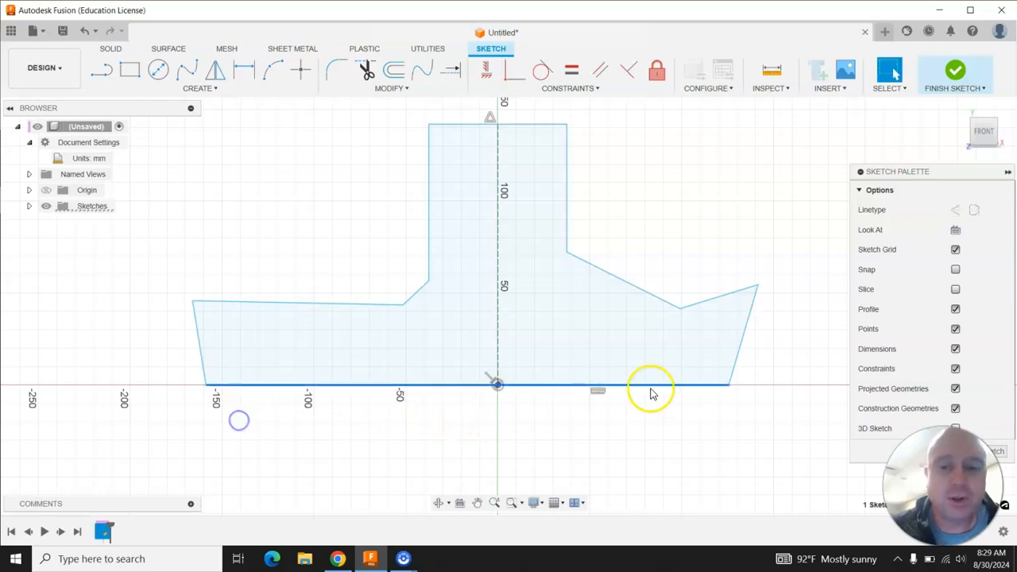
Drag the base's bottom-right corner outward and its bottom-left corner inward.
click(739, 364)
drag(739, 364, 781, 374)
drag(202, 364, 241, 364)
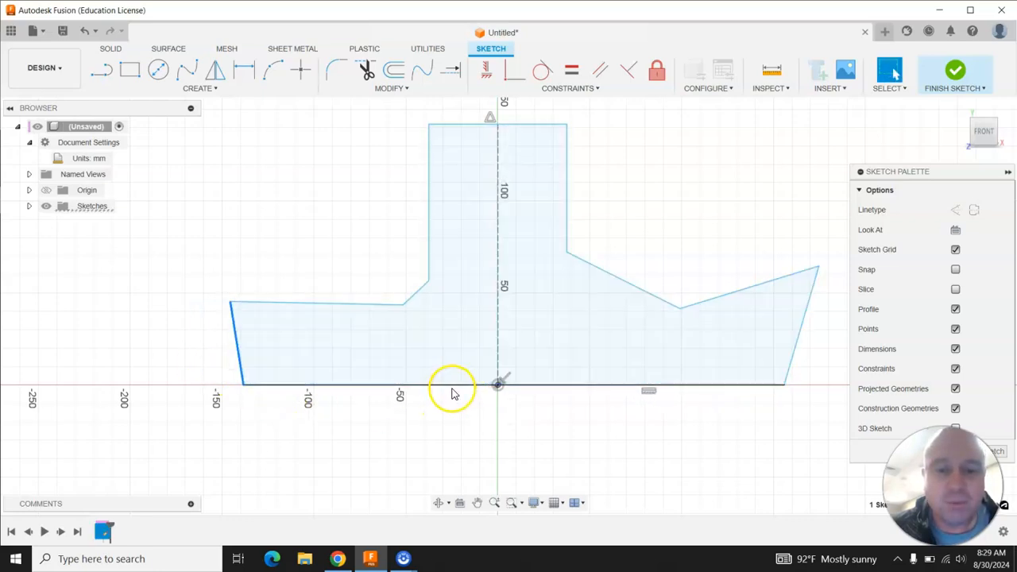
click(427, 412)
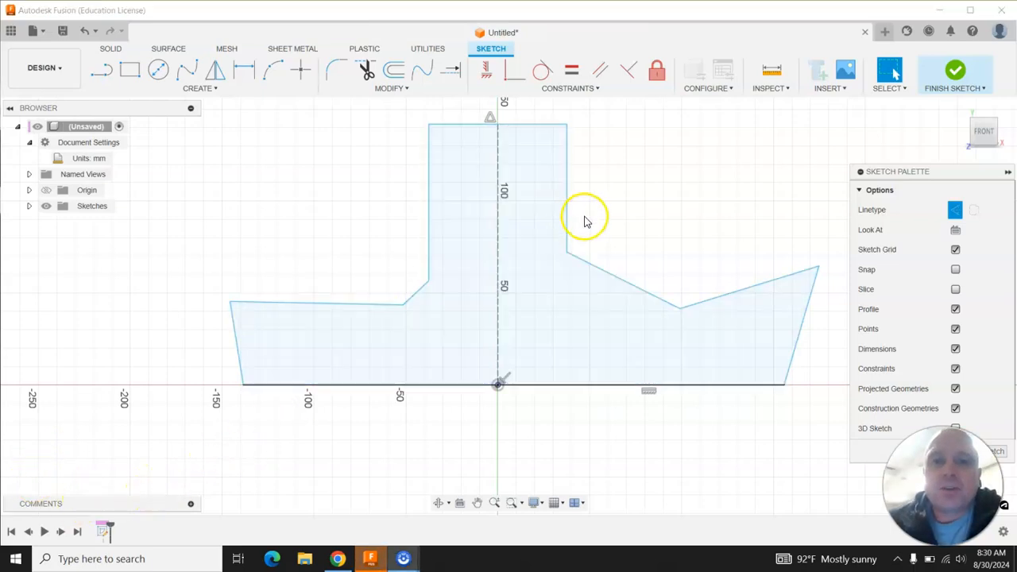
Apply a Perpendicular constraint between the base line and the left side.
click(592, 92)
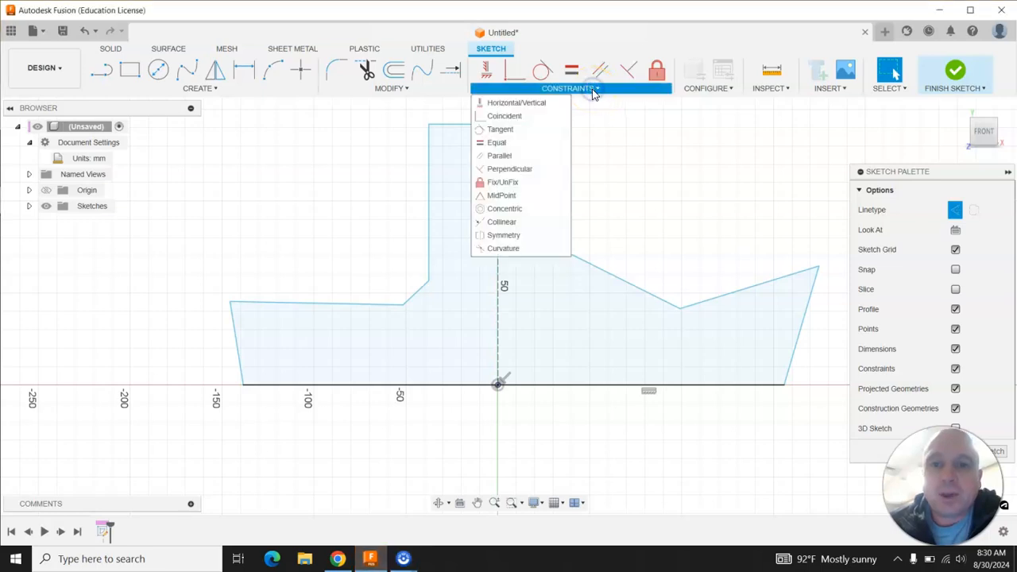
click(510, 170)
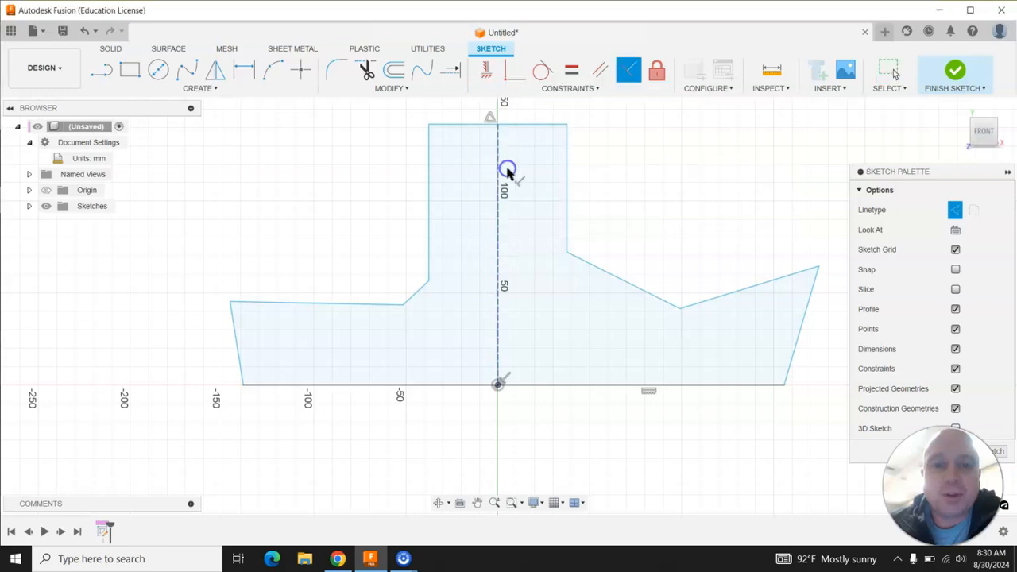
click(258, 387)
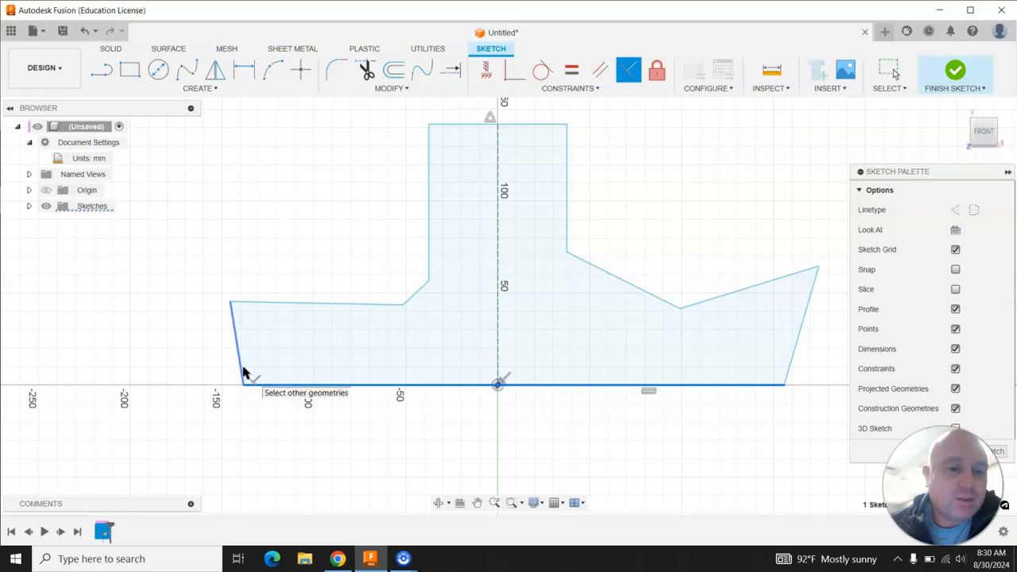
click(244, 372)
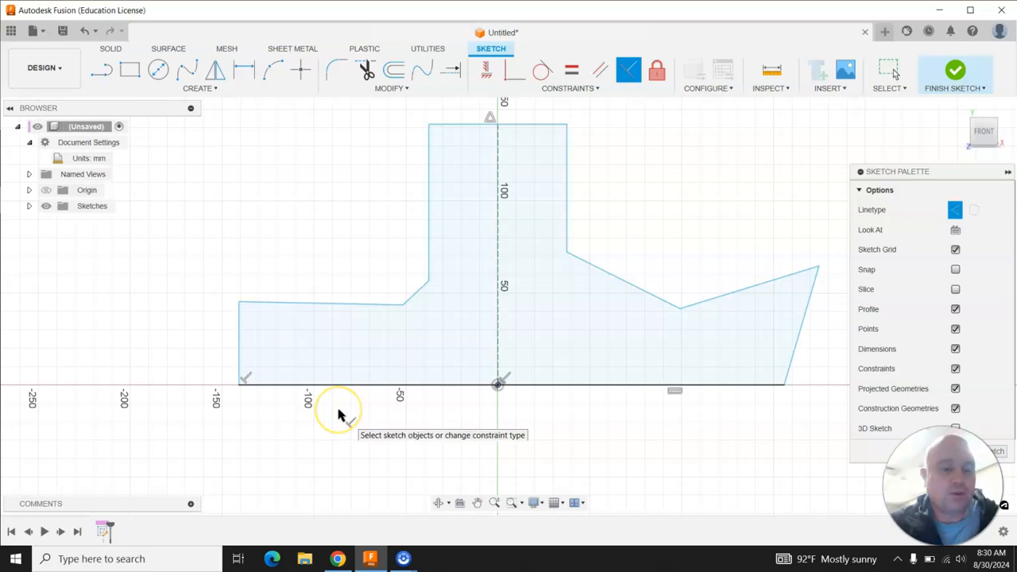
key(Escape)
Drag the left side's top corner up and outward to about -150 mm.
click(267, 332)
mouse_move(240, 303)
mouse_down()
mouse_move(275, 325)
mouse_move(286, 348)
mouse_move(325, 321)
mouse_move(304, 258)
mouse_move(215, 249)
mouse_move(218, 268)
mouse_move(271, 318)
mouse_up()
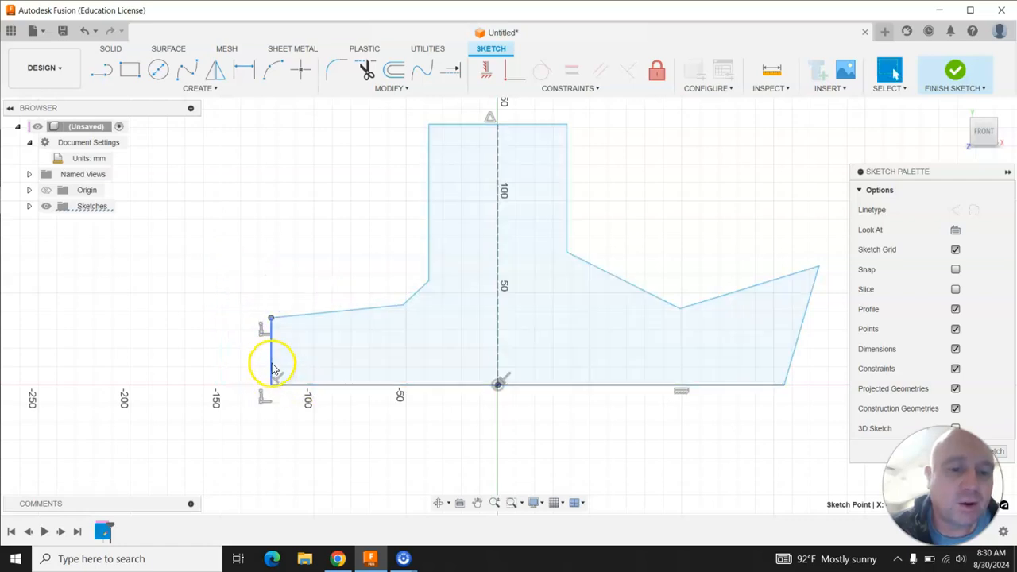
mouse_move(271, 318)
mouse_down()
mouse_move(282, 332)
mouse_move(259, 325)
mouse_move(219, 268)
mouse_up()
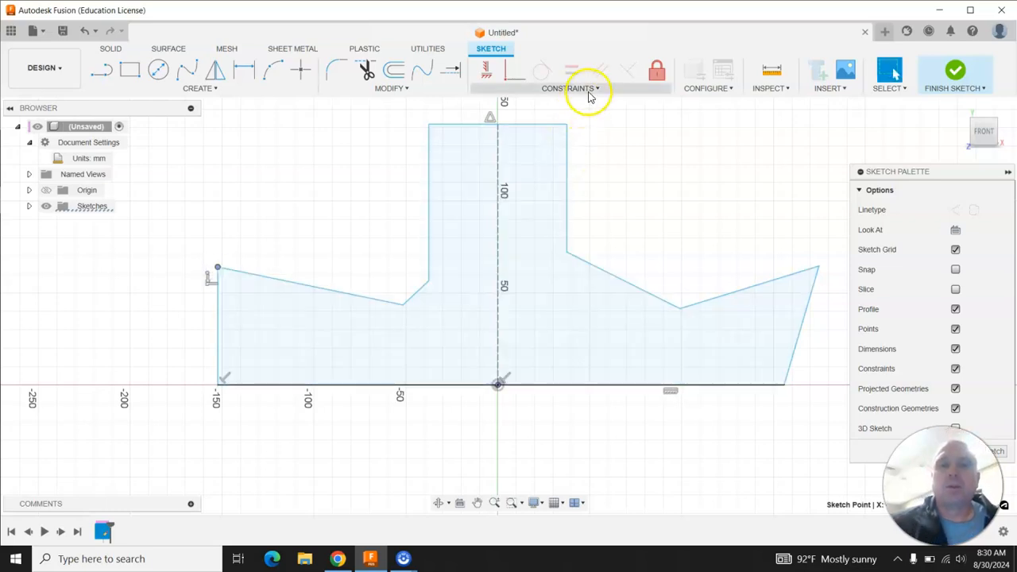
click(589, 90)
click(532, 164)
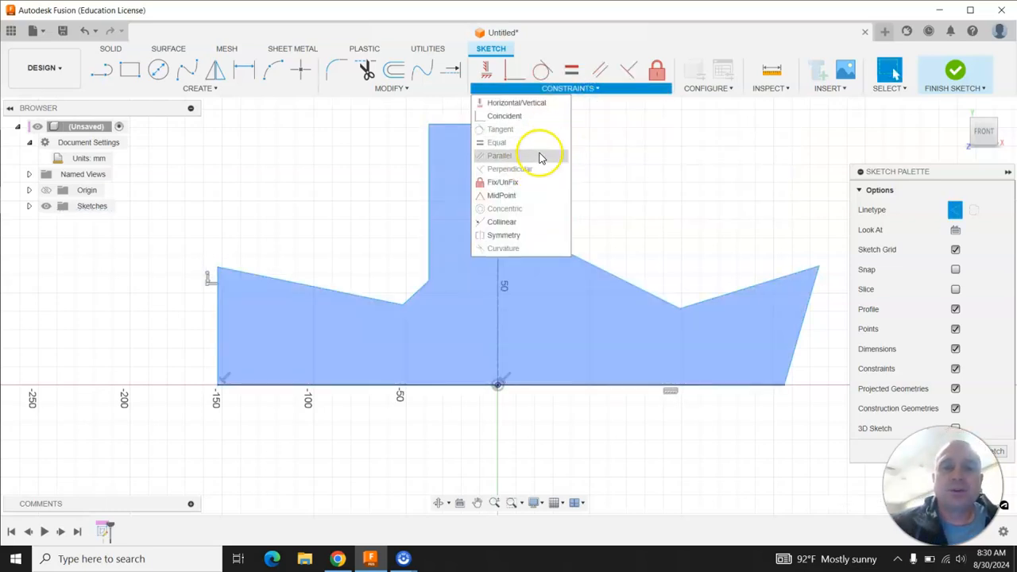
click(244, 213)
Make the left shoulder perpendicular to the left side and the stem's left edge perpendicular to its top.
click(578, 92)
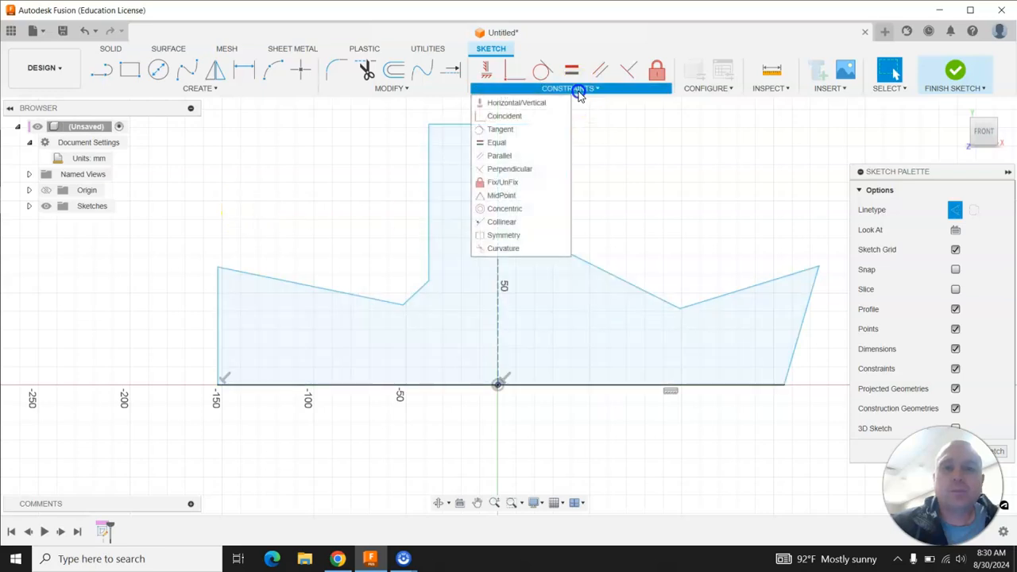
click(627, 72)
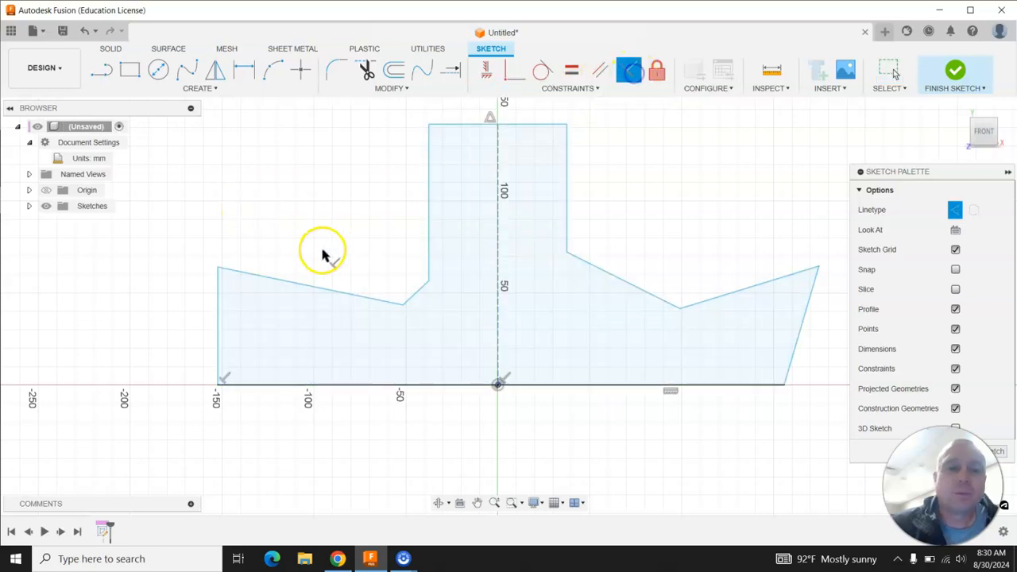
click(248, 274)
click(221, 291)
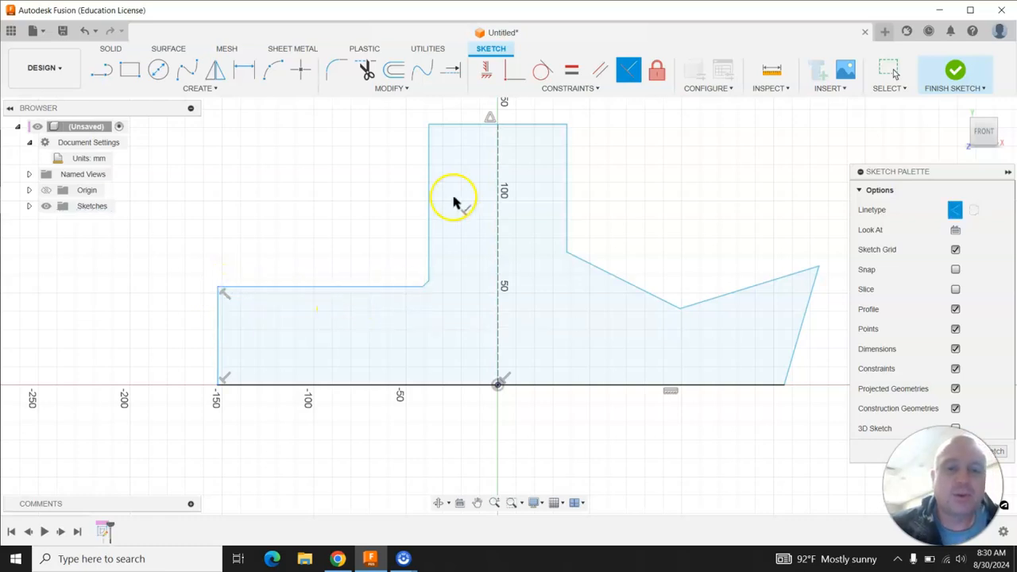
click(432, 151)
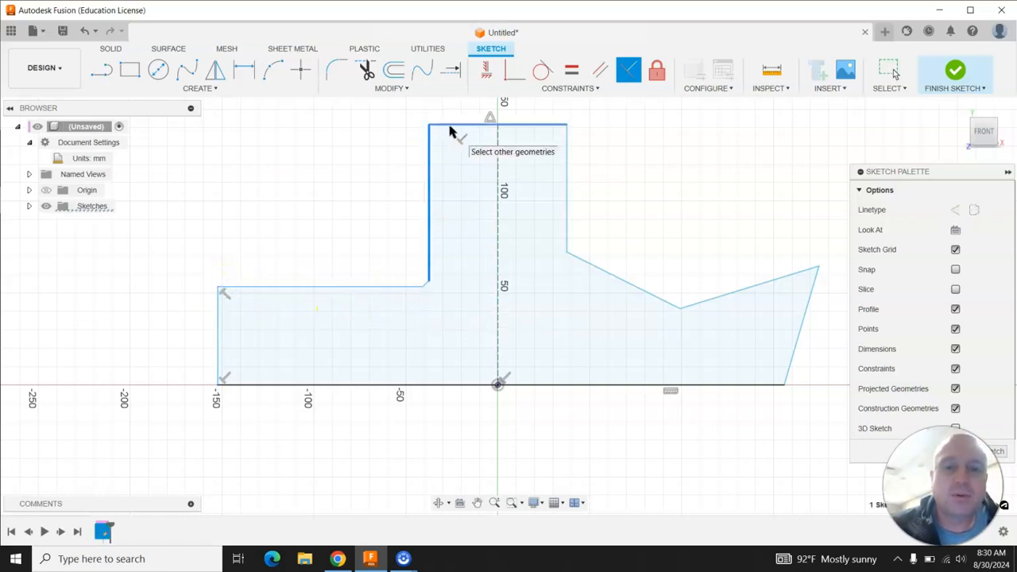
click(449, 127)
Make the stem's right edge perpendicular to its top and the right side perpendicular to the right shoulder and base.
click(553, 126)
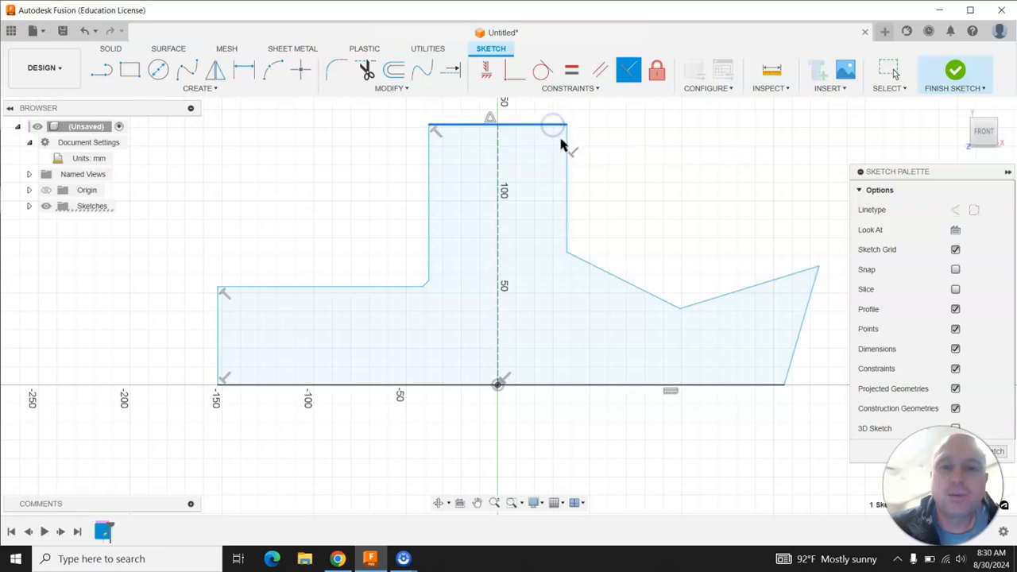
click(566, 145)
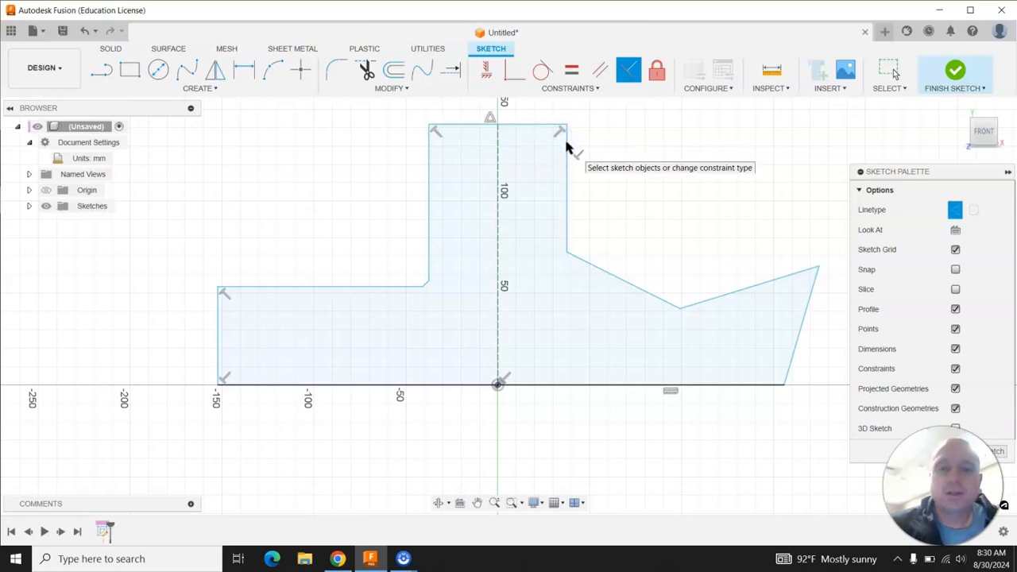
click(782, 278)
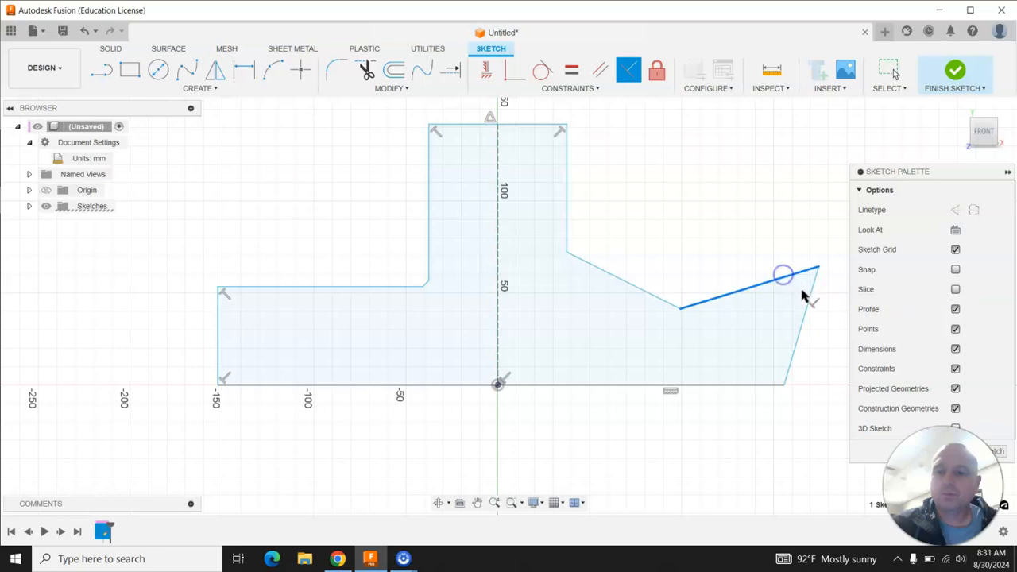
click(810, 295)
click(813, 336)
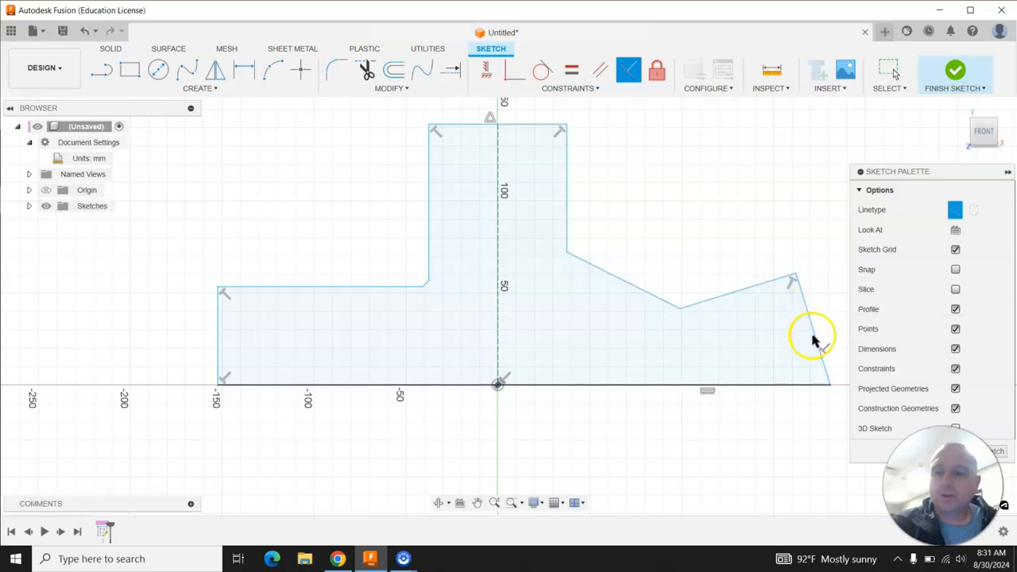
click(815, 347)
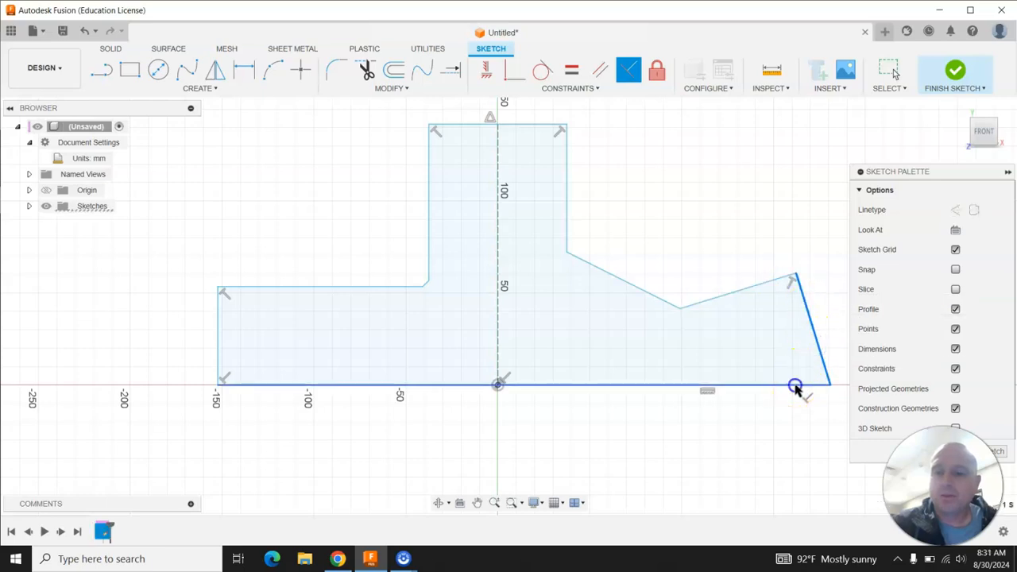
click(795, 387)
key(Escape)
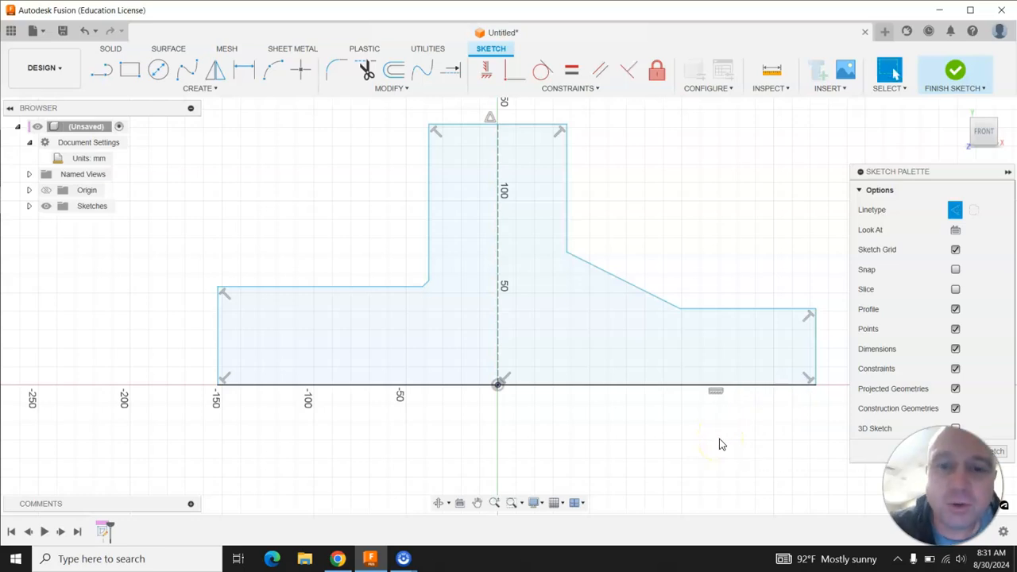
Drag the left chamfer outward, the left side out to about -170 mm, and the right top corner up.
mouse_move(404, 288)
mouse_down()
mouse_move(402, 316)
mouse_move(395, 313)
mouse_move(433, 307)
mouse_move(362, 244)
mouse_move(418, 263)
mouse_up()
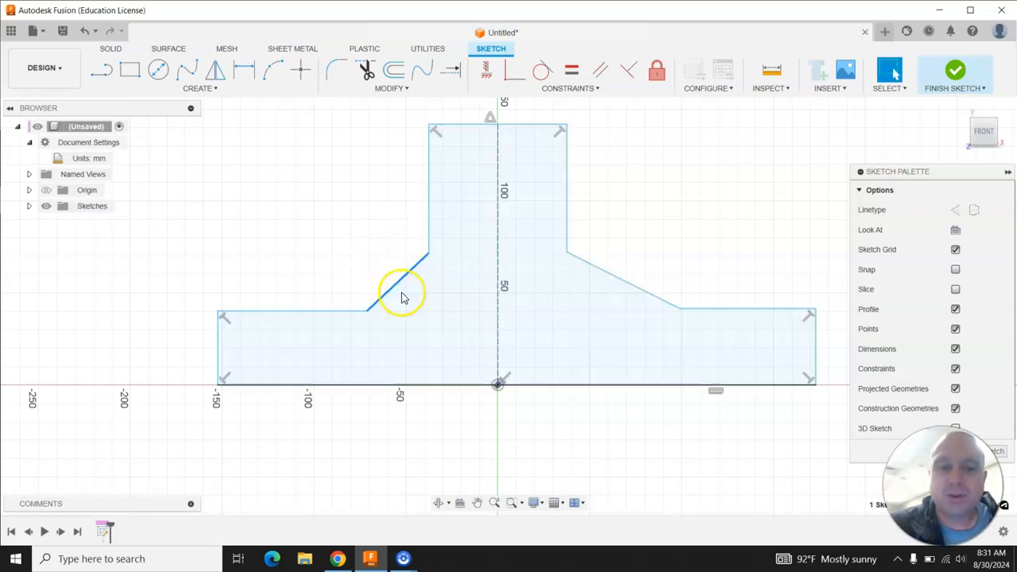
drag(223, 342, 181, 312)
drag(815, 310, 823, 285)
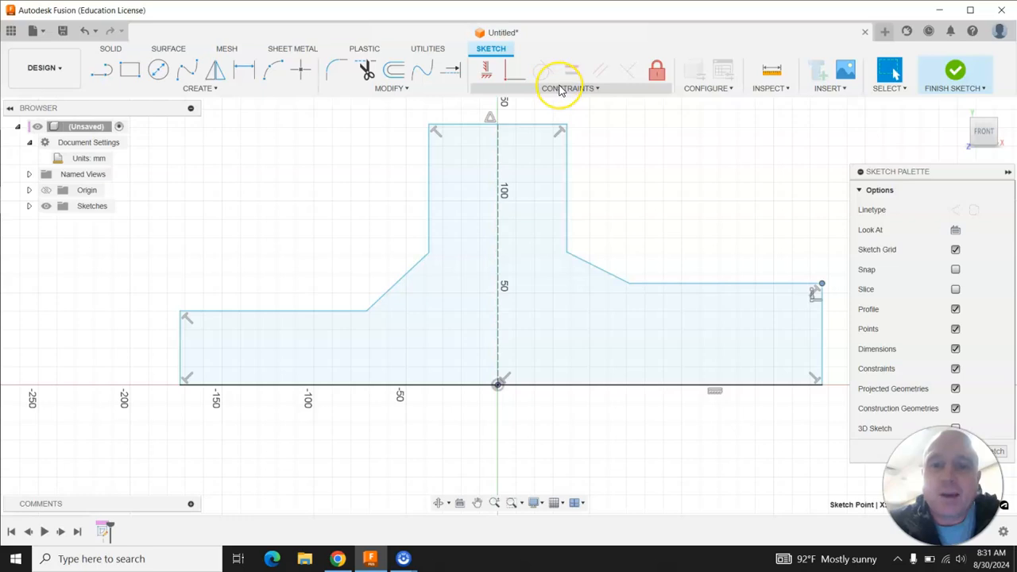
Apply an Equal constraint between the left and right side edges.
click(560, 90)
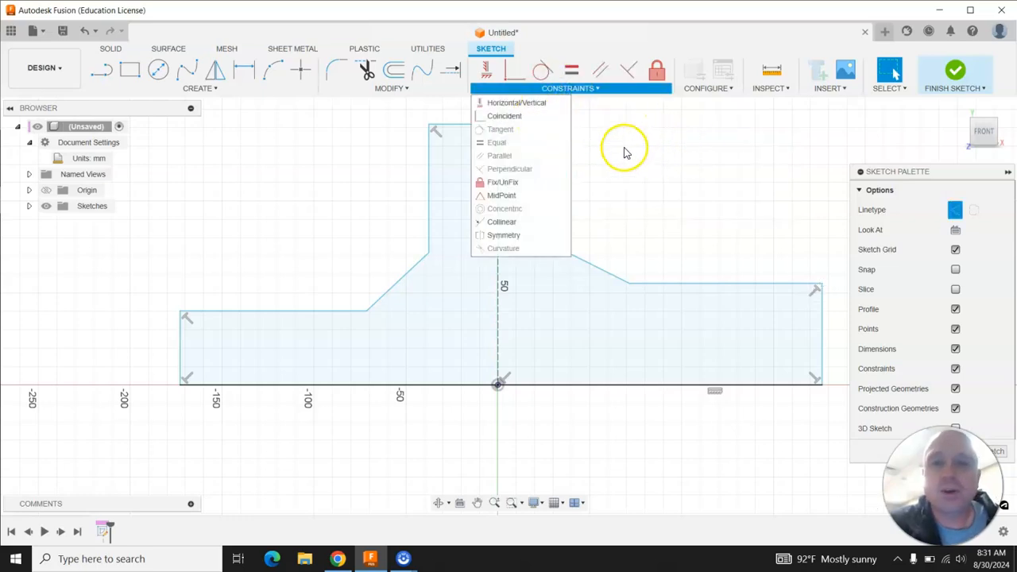
click(572, 72)
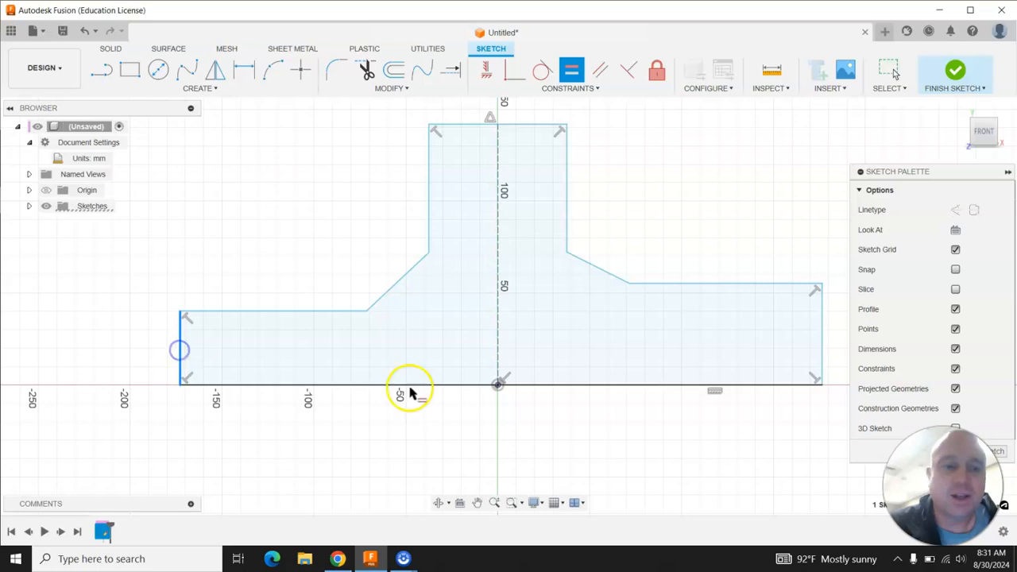
click(823, 340)
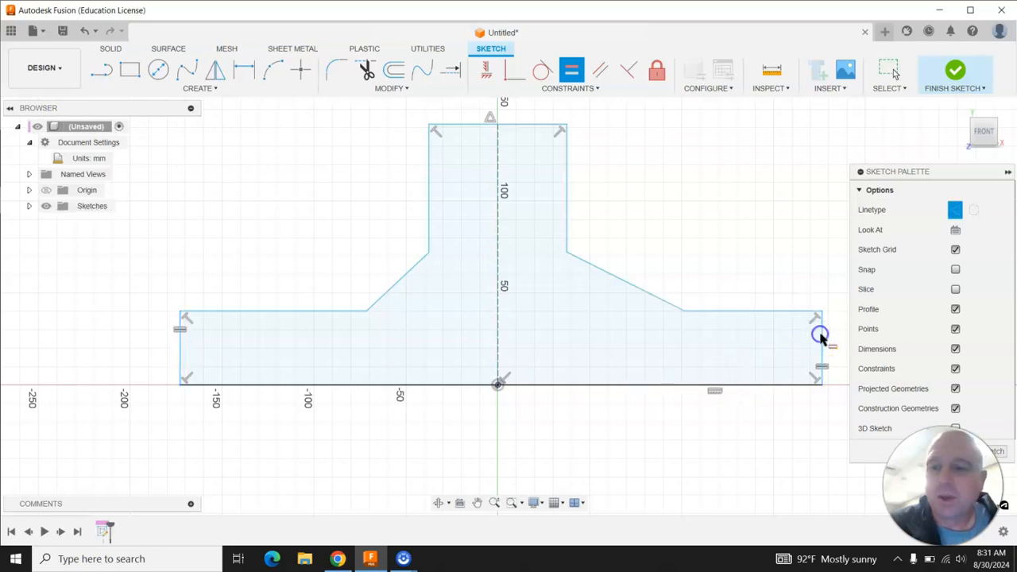
key(Escape)
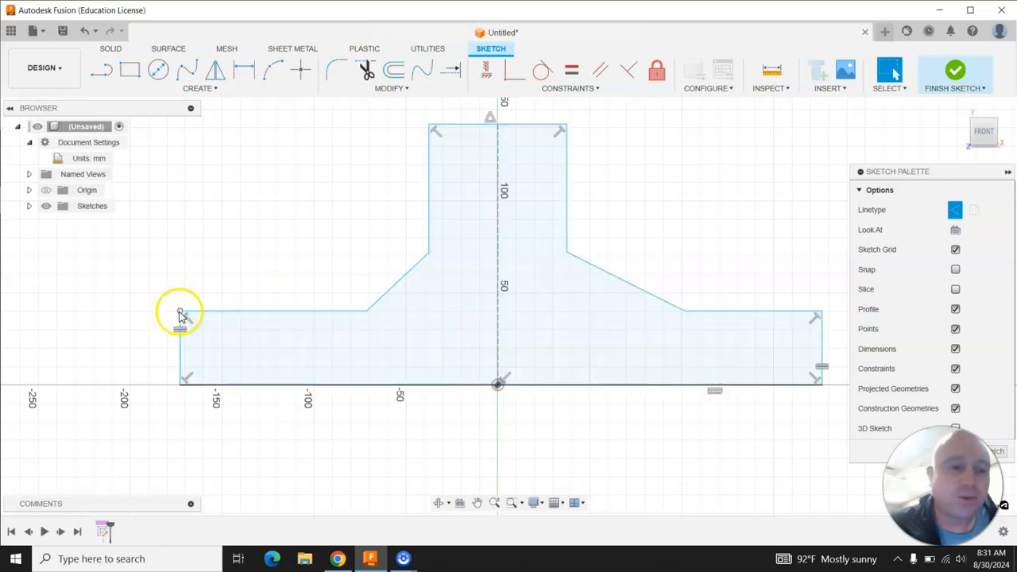
Drag the left side slightly further outward, then make the left and right shoulder edges equal.
mouse_move(178, 311)
mouse_down()
mouse_move(148, 261)
mouse_move(167, 298)
mouse_move(213, 322)
mouse_move(114, 273)
mouse_move(249, 299)
mouse_move(159, 295)
mouse_move(164, 311)
mouse_up()
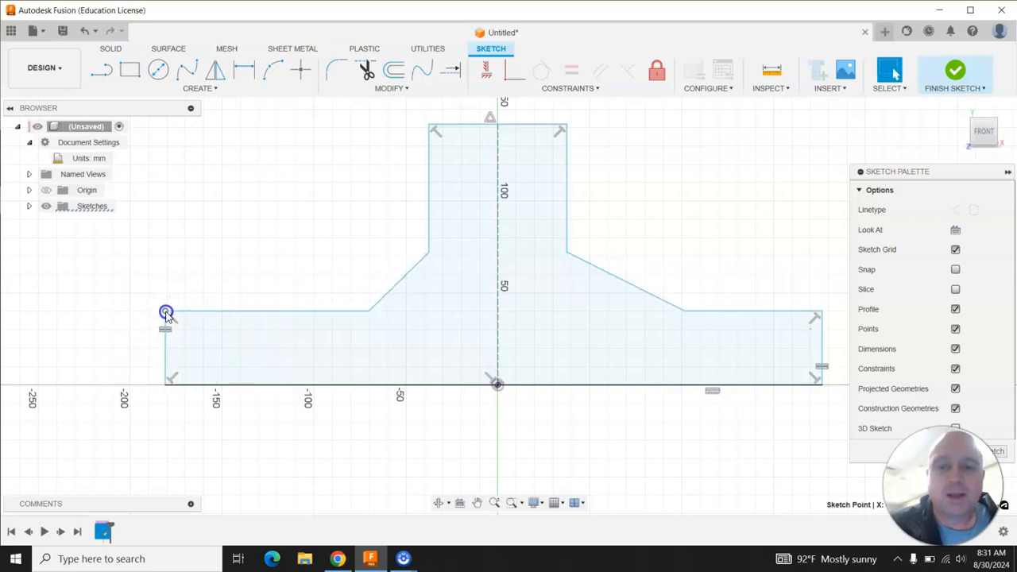
click(569, 73)
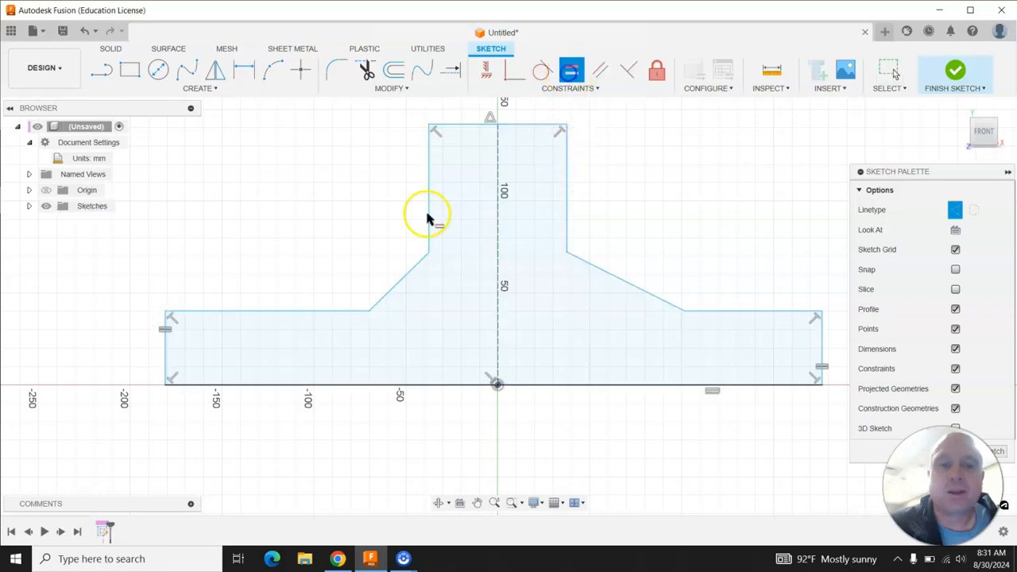
click(287, 316)
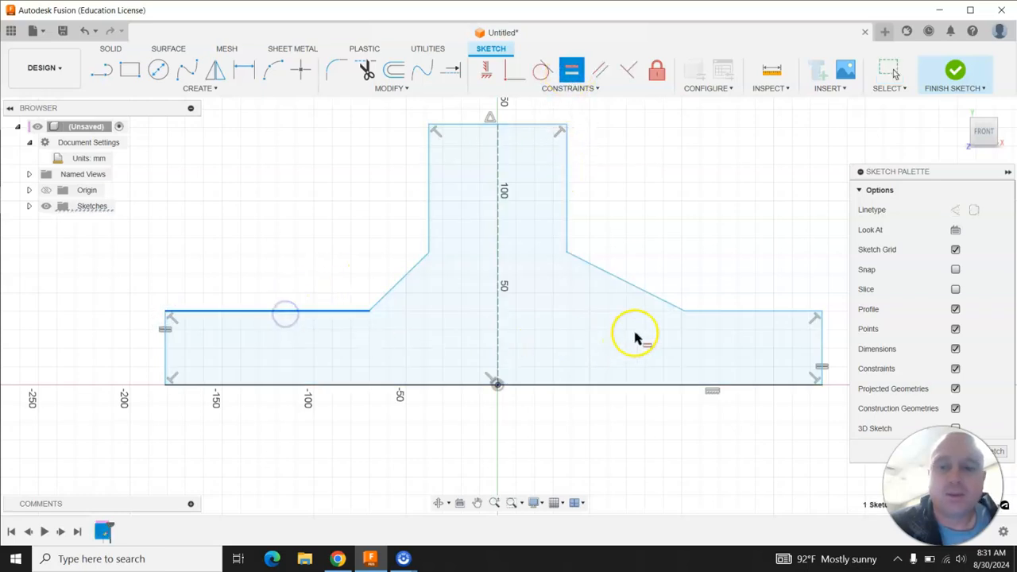
click(709, 314)
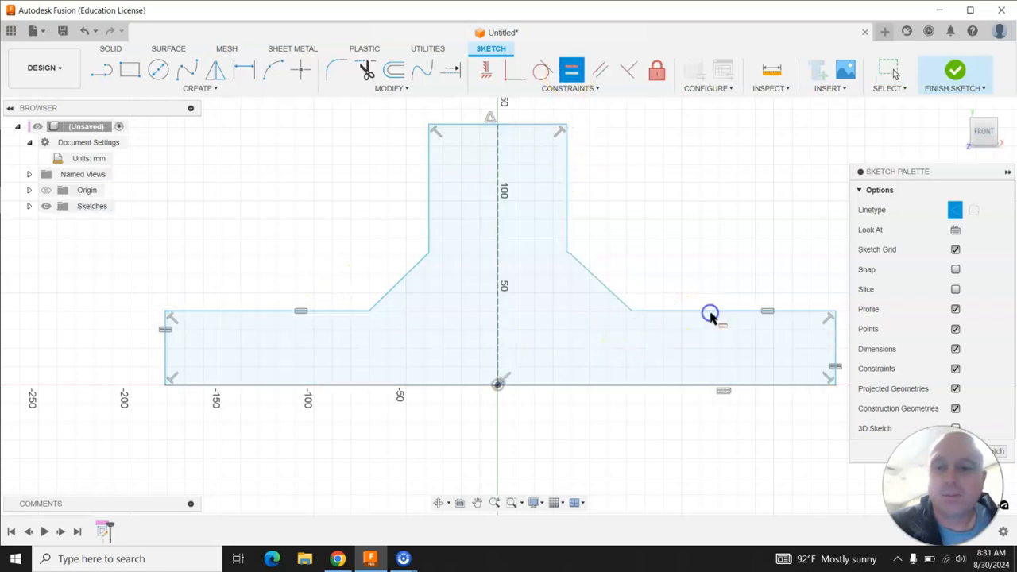
Make the left and right chamfer edges equal.
click(403, 279)
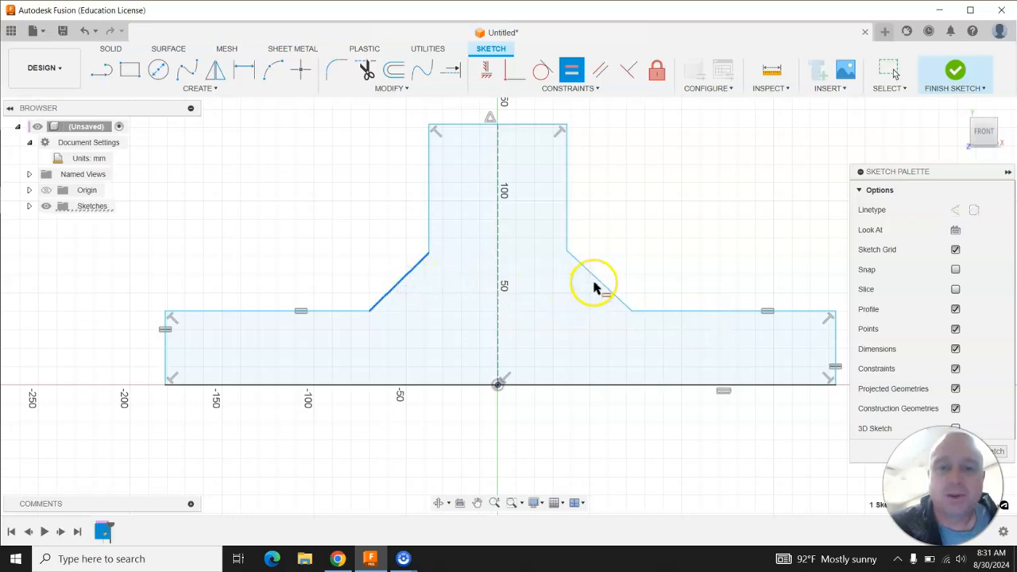
click(600, 285)
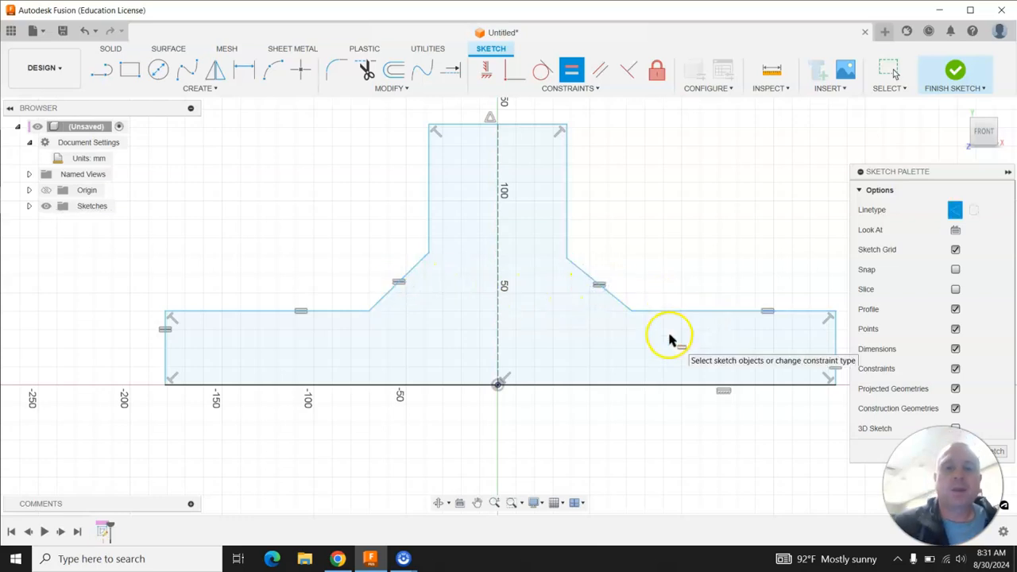
key(Escape)
Drag the stem wider, its top slightly down, and the shoulders lower to reshape the profile.
mouse_move(568, 211)
mouse_down()
mouse_move(631, 198)
mouse_move(579, 209)
mouse_move(568, 230)
mouse_move(611, 270)
mouse_move(592, 271)
mouse_move(624, 288)
mouse_up()
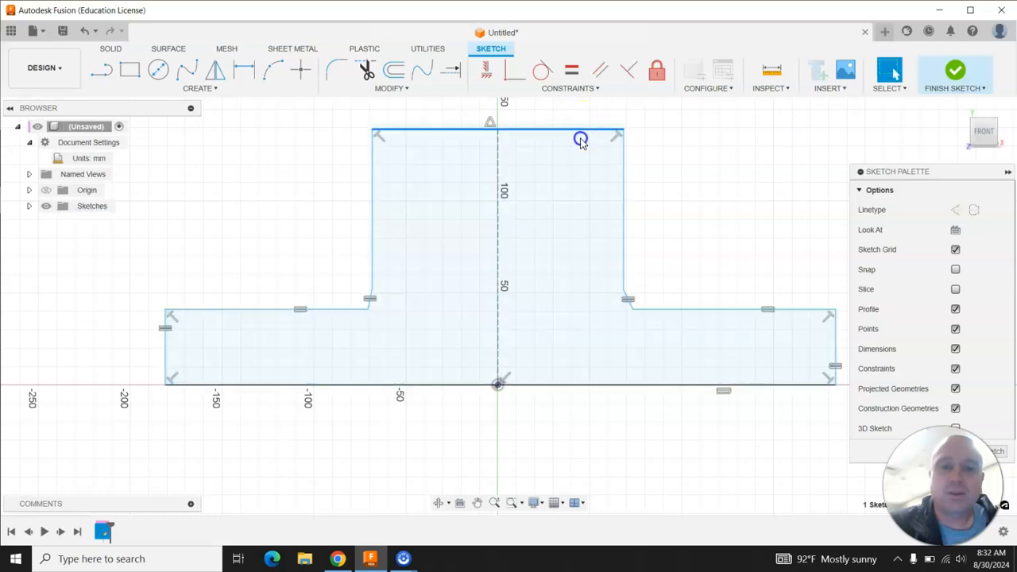
drag(581, 141, 569, 183)
drag(368, 312, 341, 327)
drag(533, 189, 541, 143)
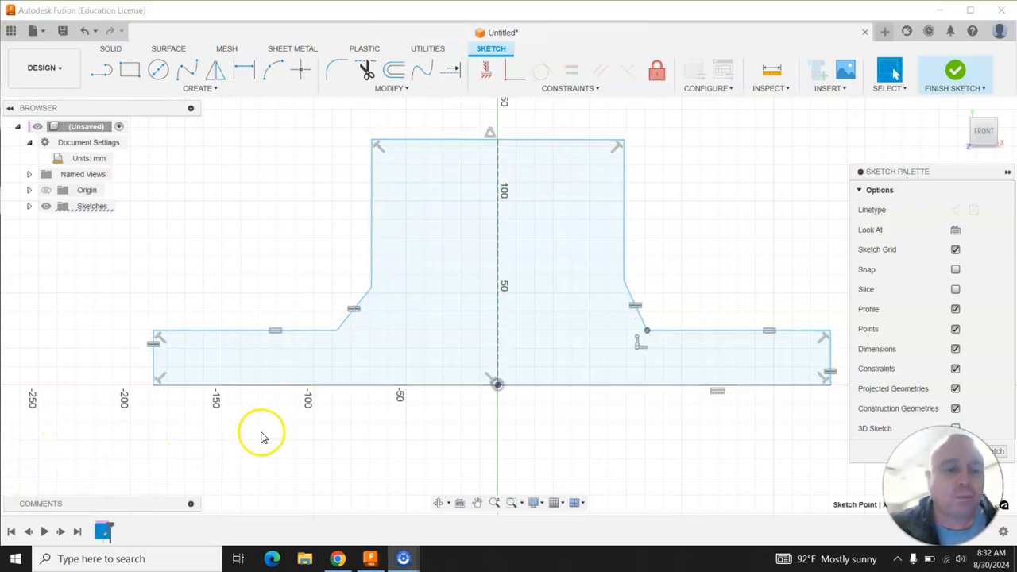
Apply an Equal constraint between the stem's left and right edges.
click(577, 72)
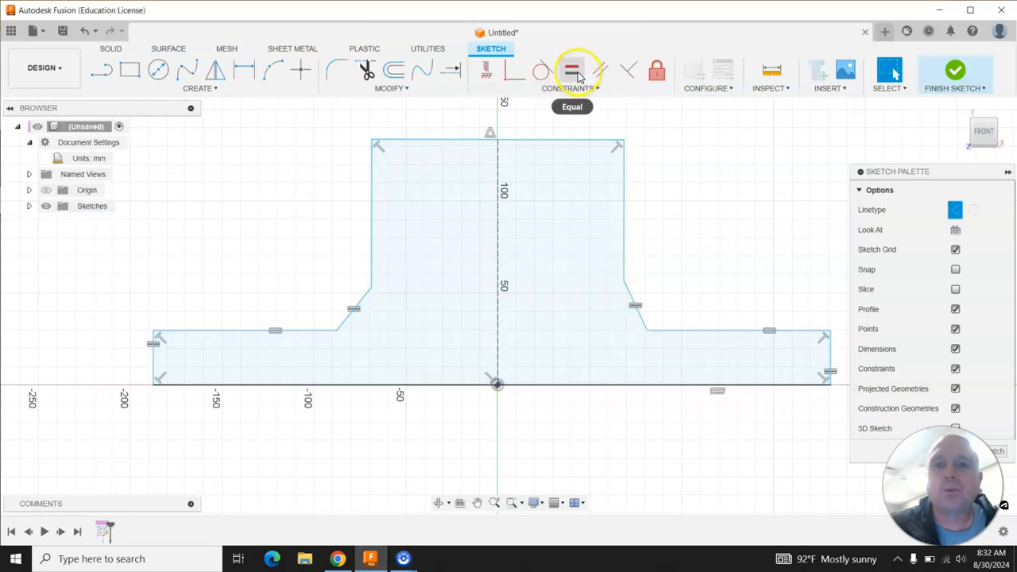
click(370, 228)
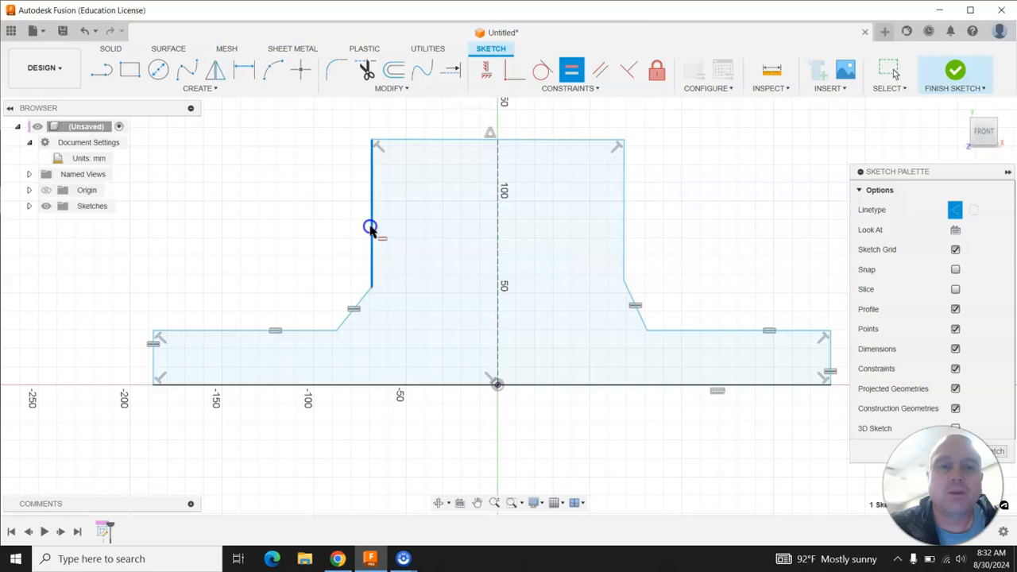
click(625, 201)
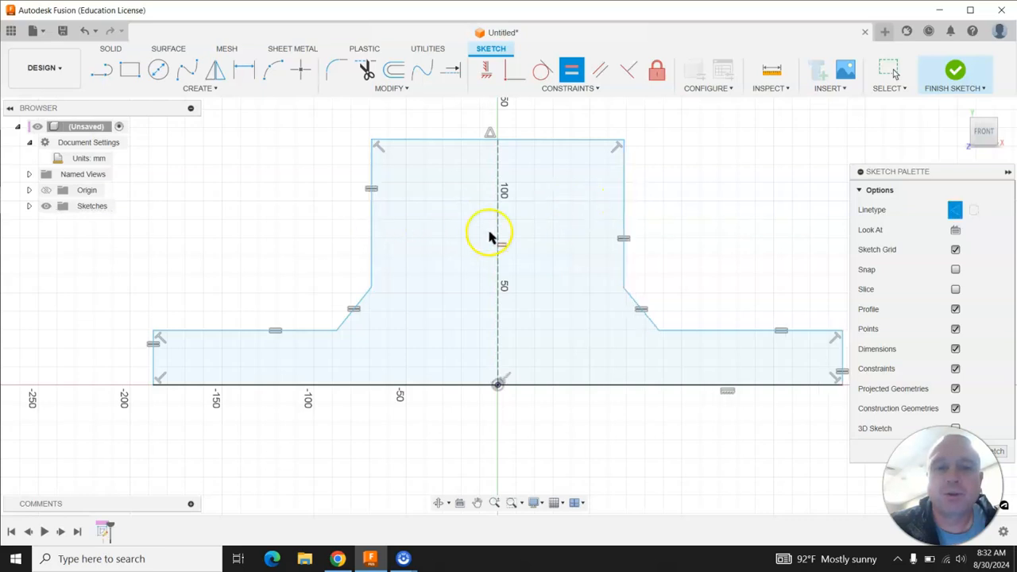
scroll(302, 285, down, 1)
key(Escape)
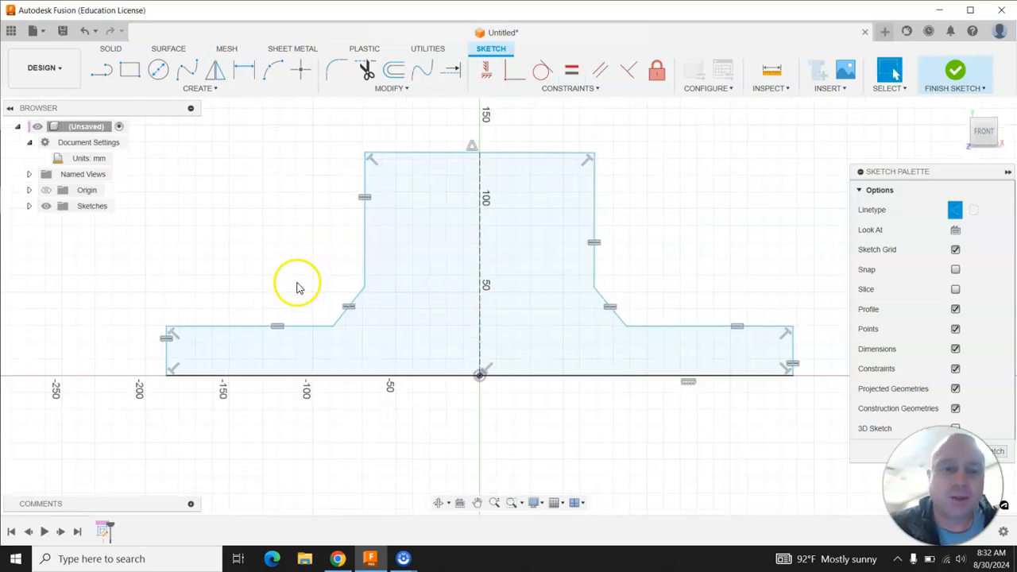
Drag the stem's left edge and top corners inward to narrow the stem.
mouse_move(367, 258)
mouse_down()
mouse_move(411, 249)
mouse_move(372, 245)
mouse_up()
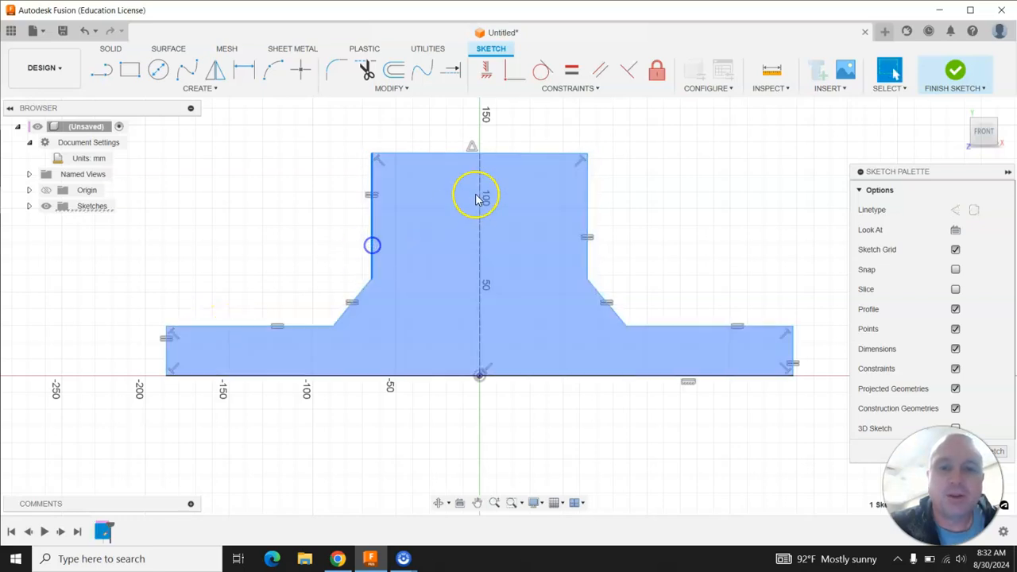
drag(510, 154, 524, 129)
drag(587, 134, 581, 155)
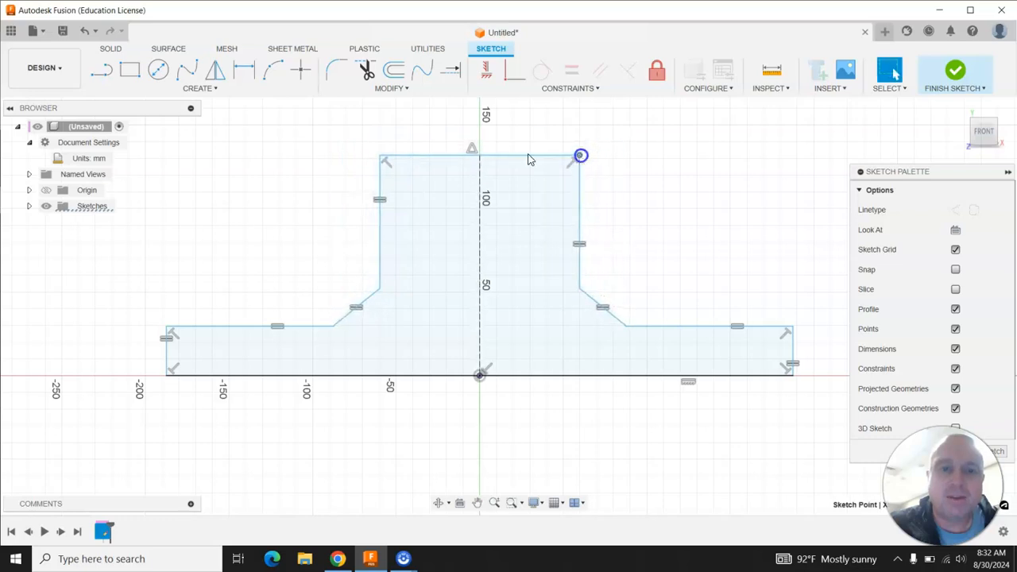
mouse_move(381, 159)
mouse_down()
mouse_move(419, 172)
mouse_move(408, 152)
mouse_up()
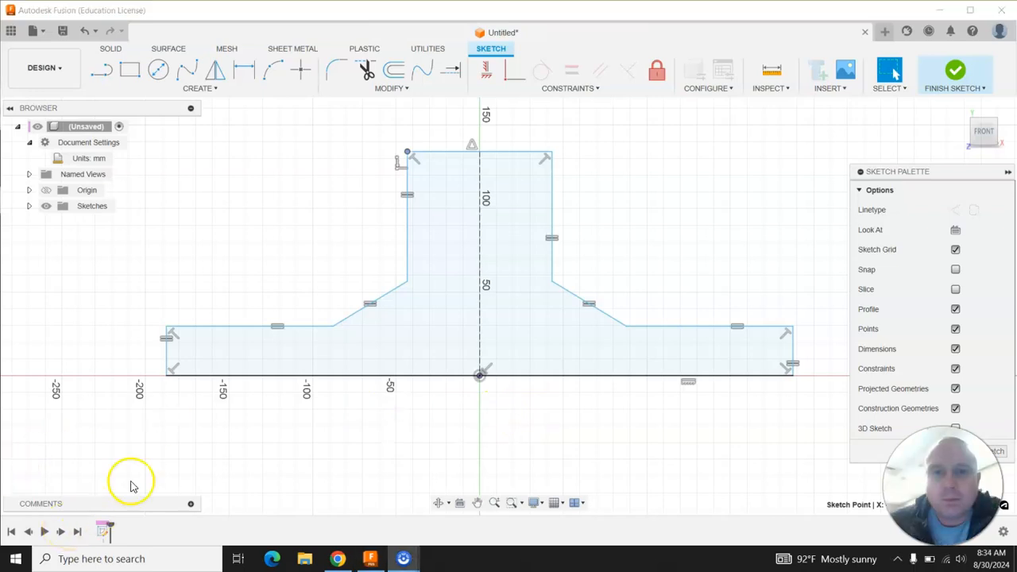
click(591, 90)
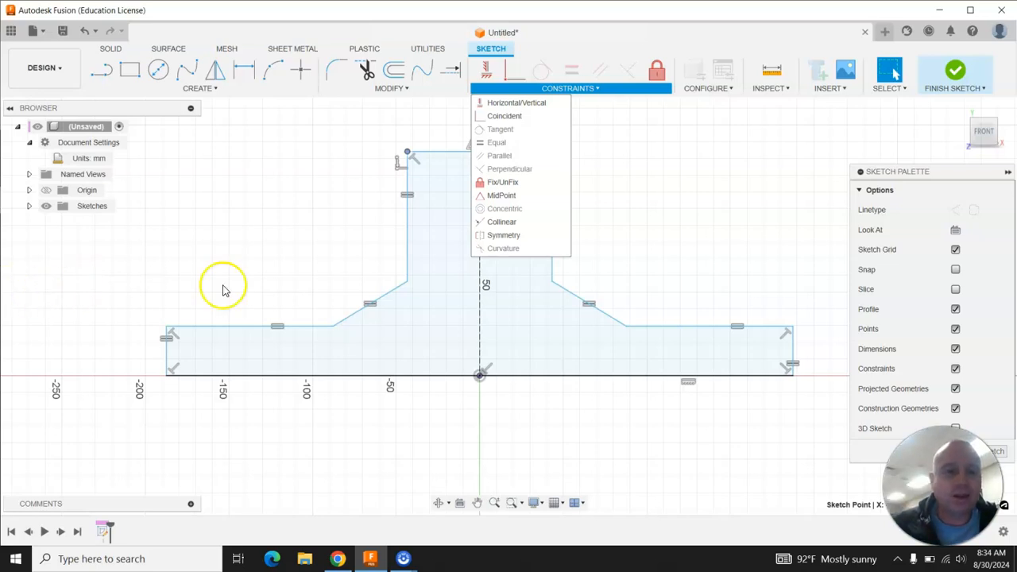
click(292, 237)
click(270, 87)
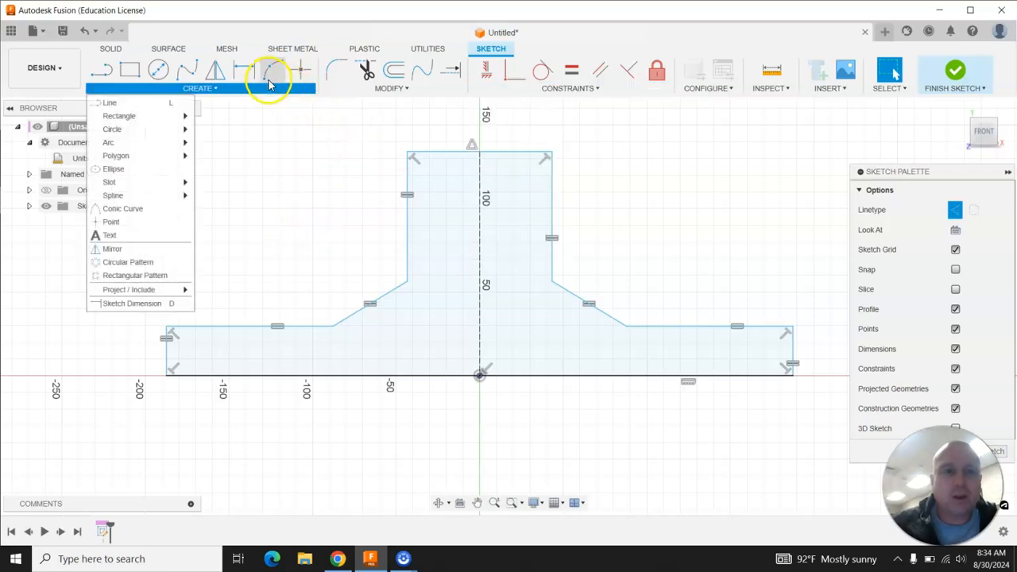
click(266, 169)
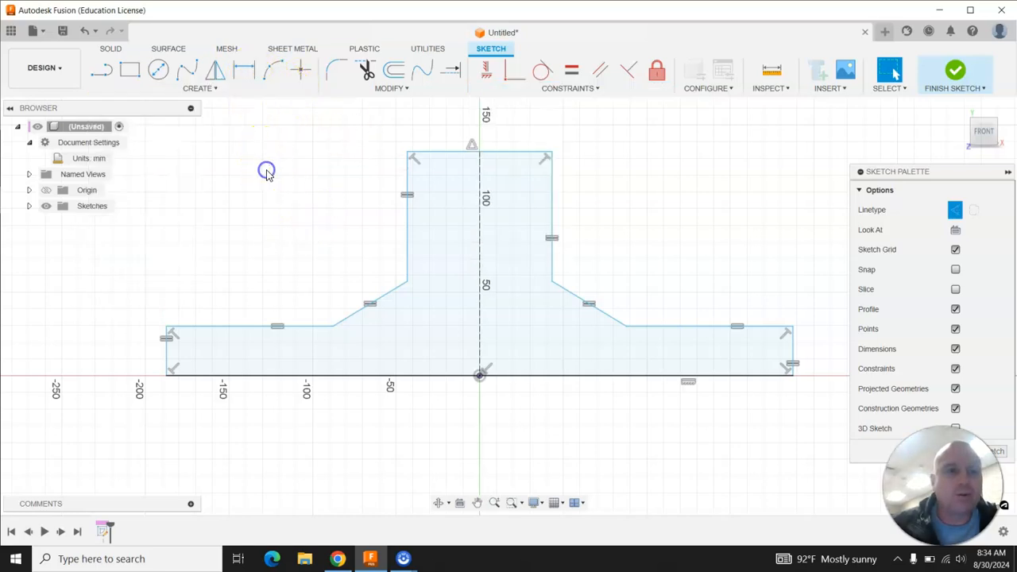
Dimension the base's overall length, setting it to 100 mm.
click(246, 73)
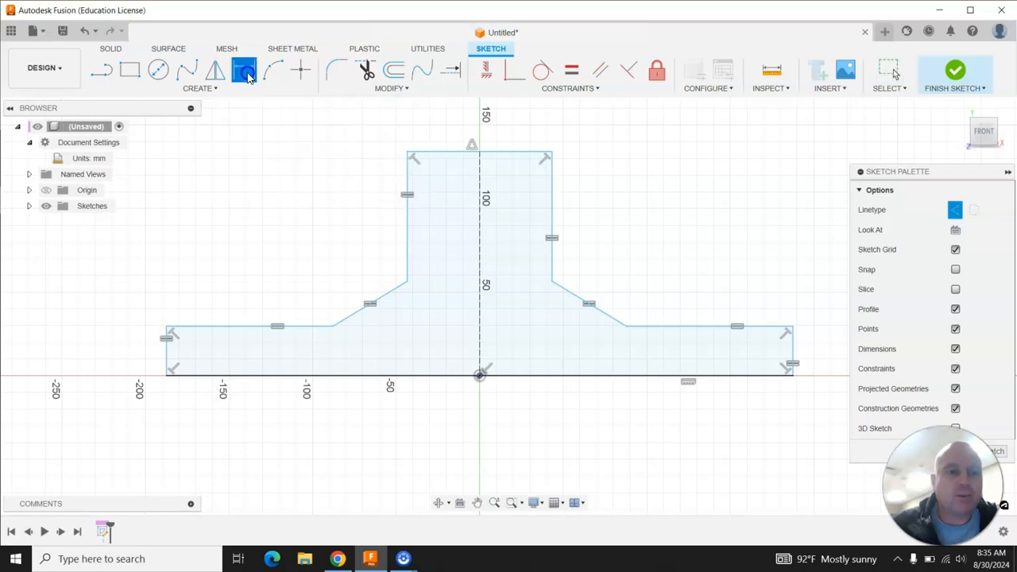
click(356, 380)
click(482, 460)
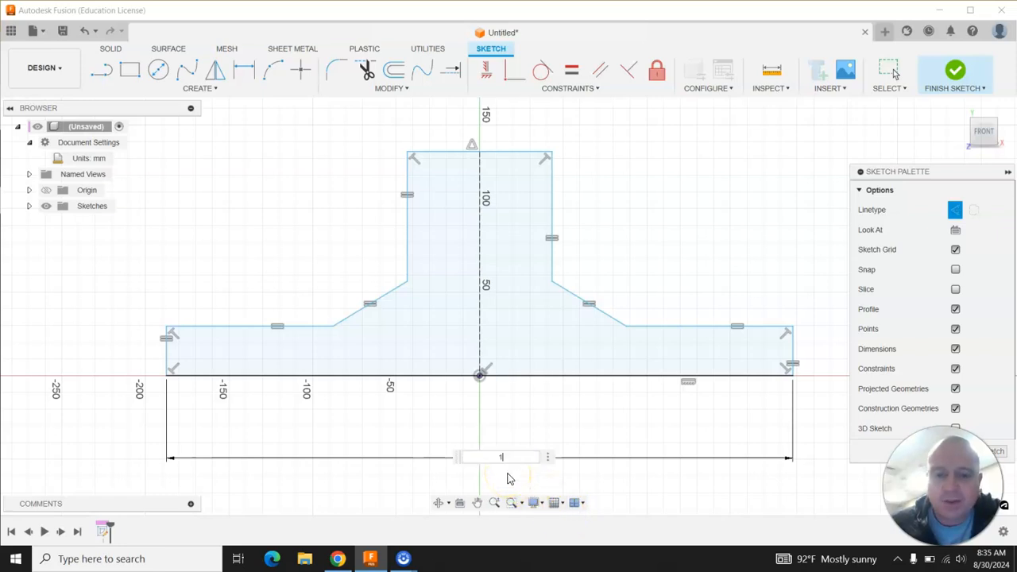
key(Return)
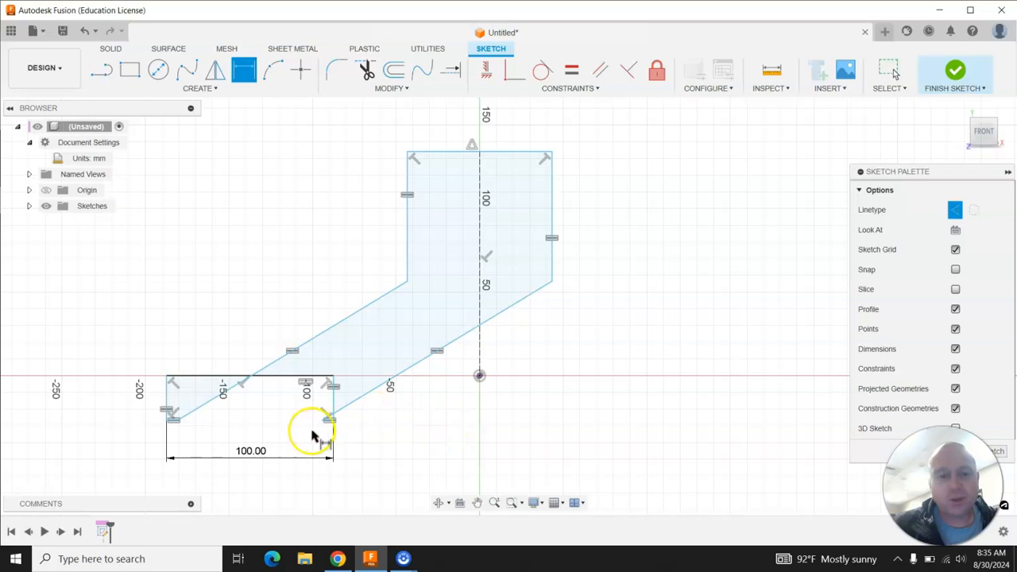
Undo the stray drag and the 100 mm base length change.
key(Escape)
mouse_move(334, 399)
mouse_down()
mouse_move(635, 427)
mouse_move(408, 371)
mouse_move(265, 366)
mouse_move(440, 379)
mouse_move(410, 376)
mouse_up()
scroll(638, 377, down, 4)
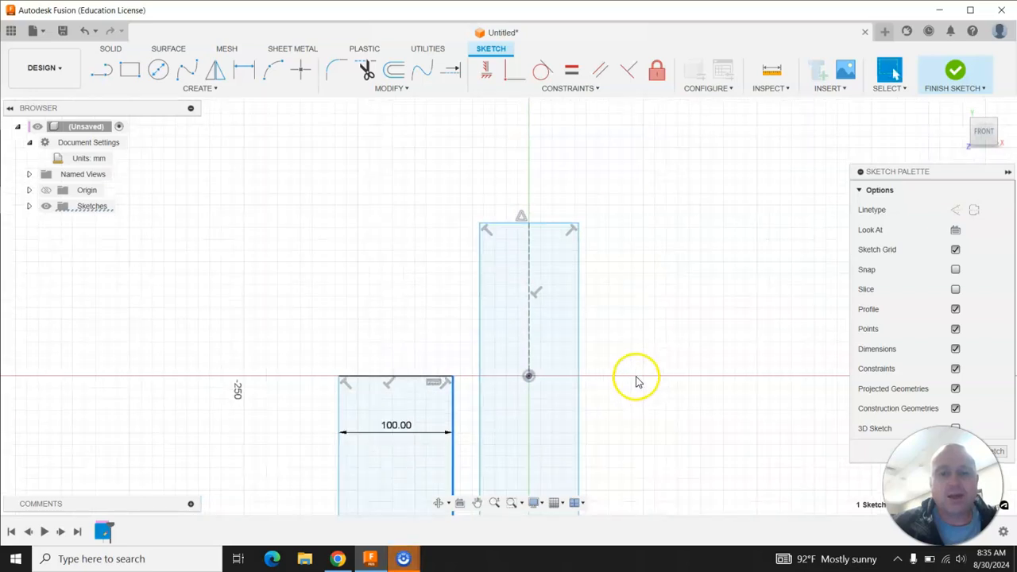
scroll(399, 251, down, 4)
scroll(400, 254, down, 5)
scroll(584, 401, up, 4)
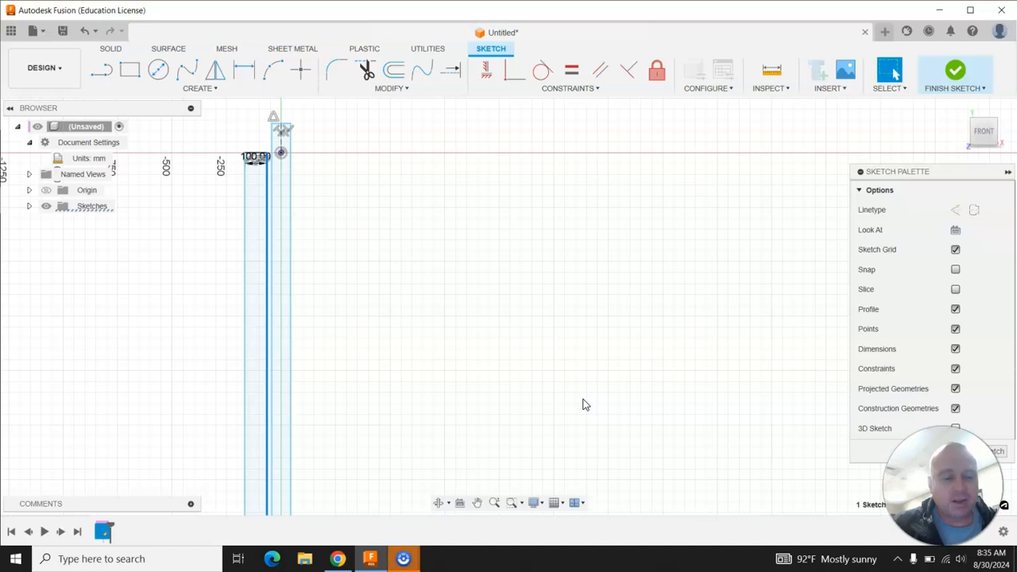
click(85, 32)
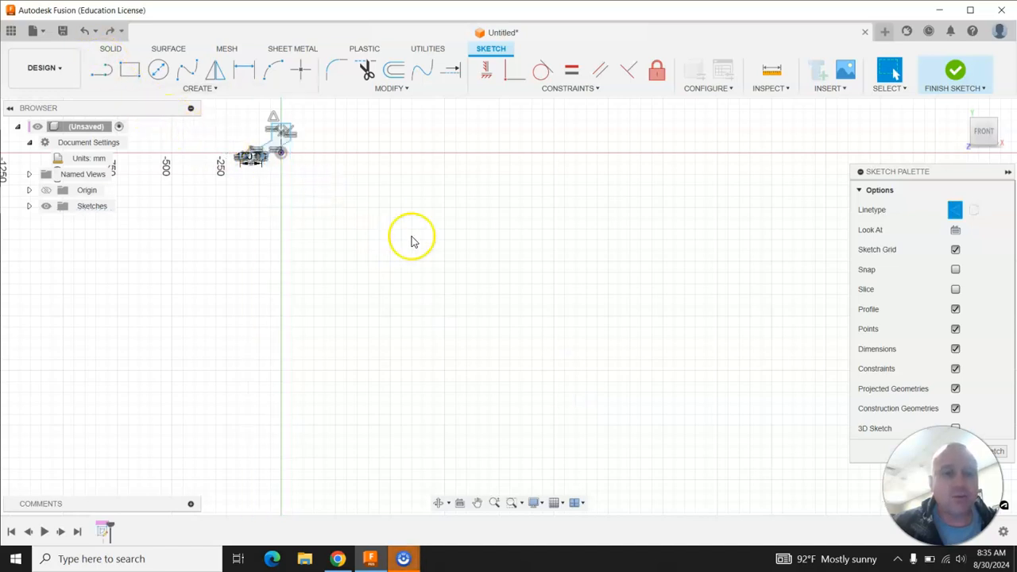
key(ctrl+z)
scroll(211, 131, up, 5)
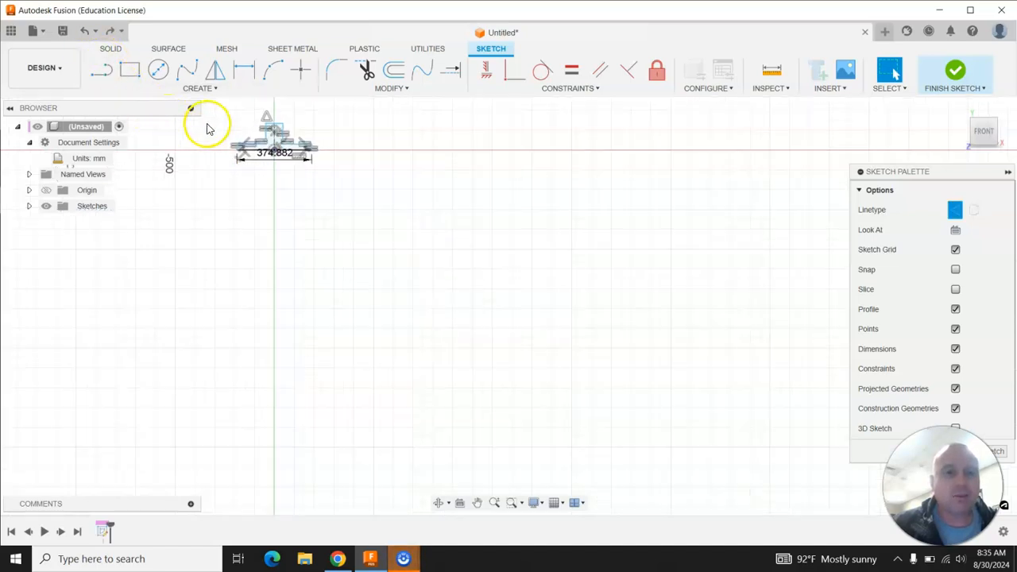
scroll(246, 123, up, 2)
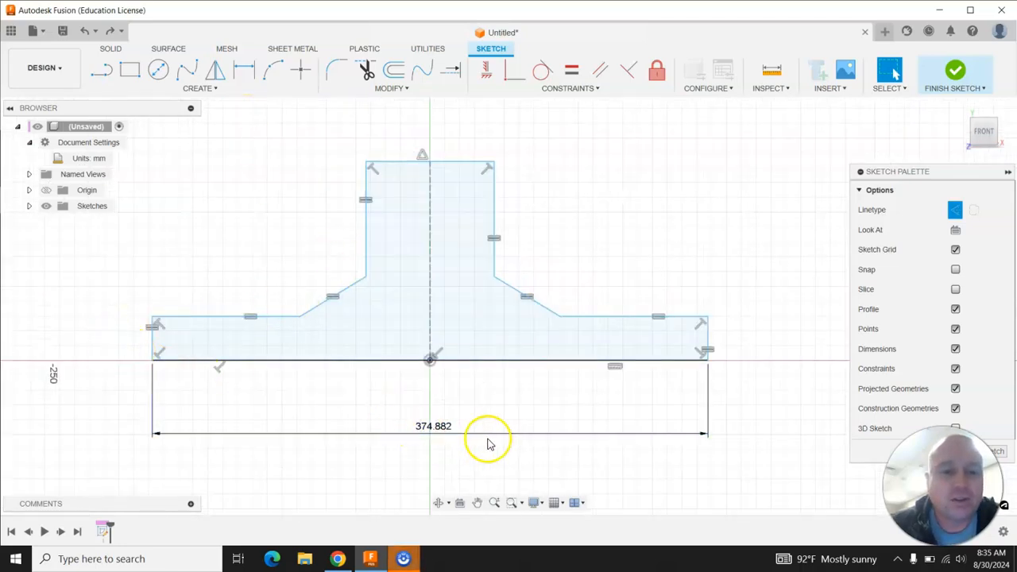
Dimension the left side's height as 15 mm.
click(445, 318)
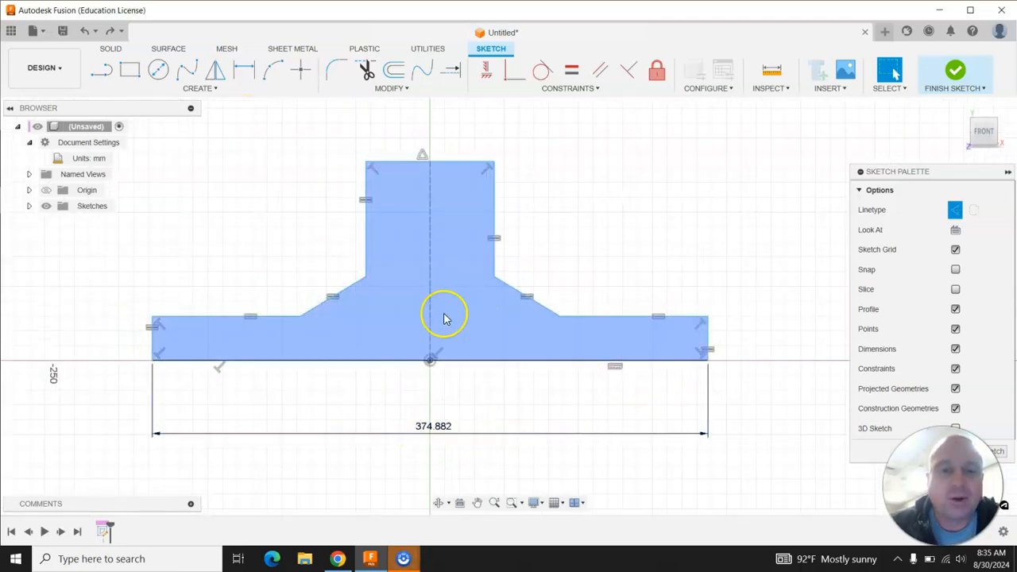
click(244, 70)
click(153, 346)
click(99, 343)
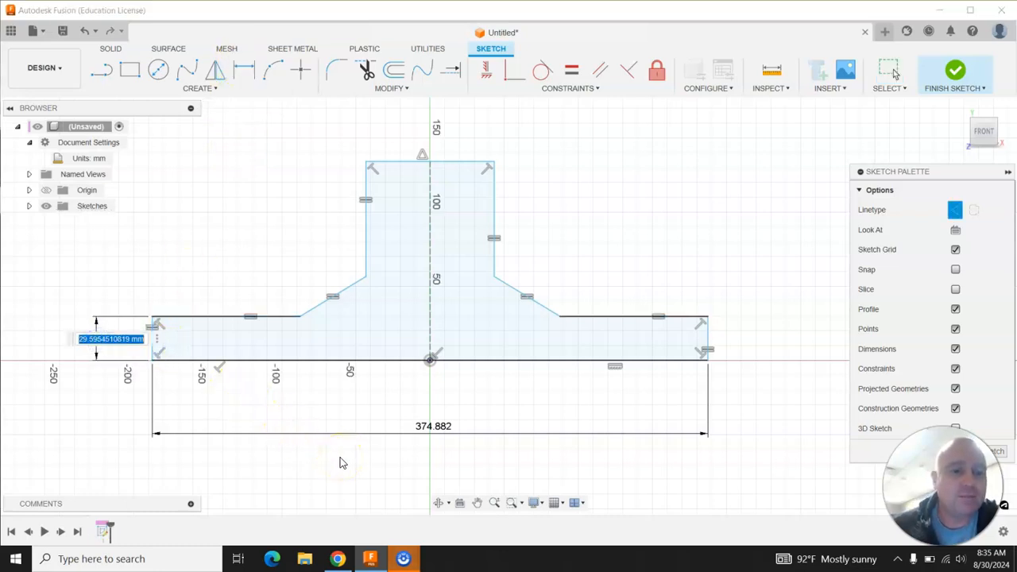
text(15)
key(Return)
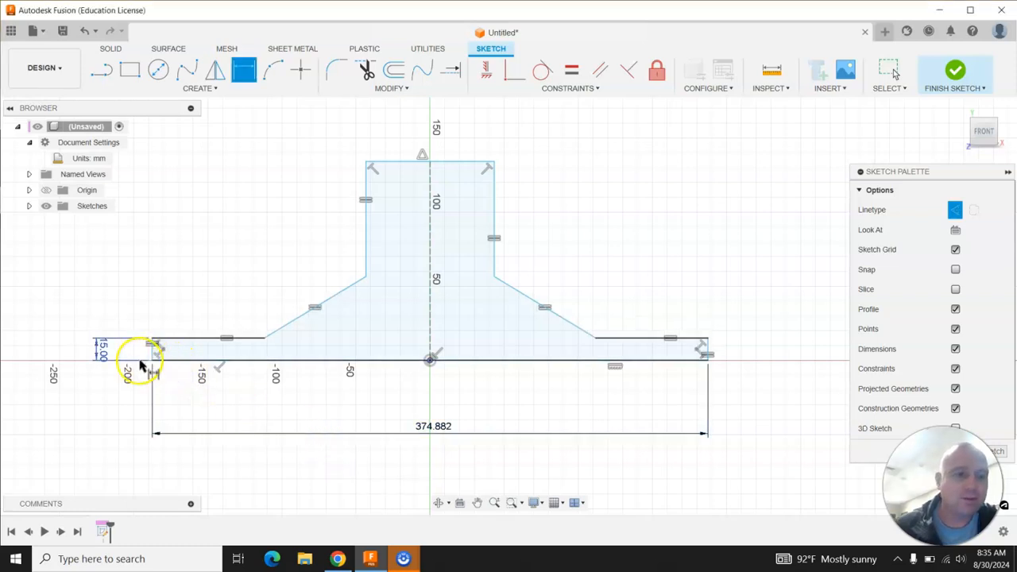
Dimension the left shoulder's length as 20 mm.
scroll(106, 358, up, 2)
scroll(106, 358, up, 2)
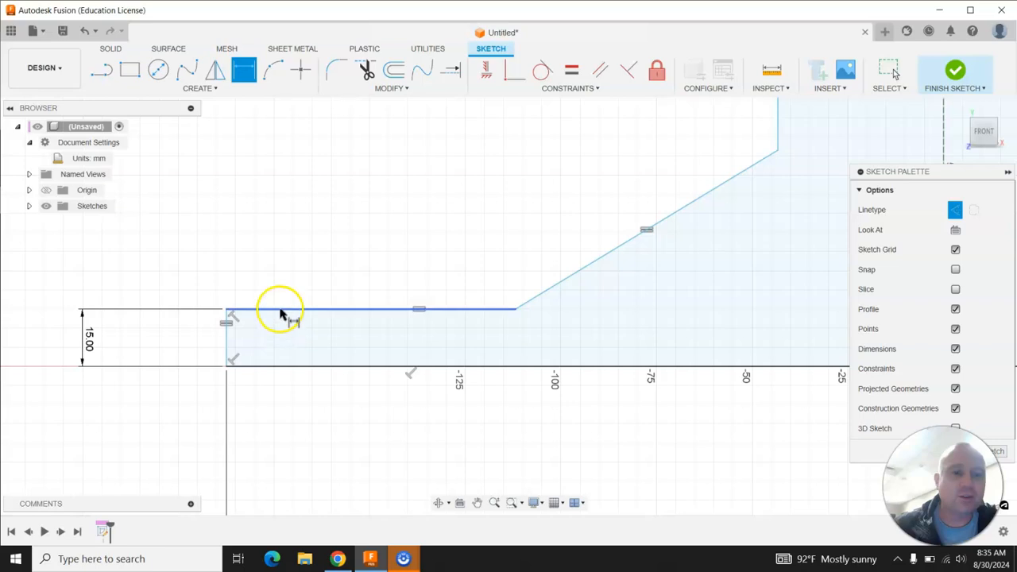
scroll(136, 358, down, 4)
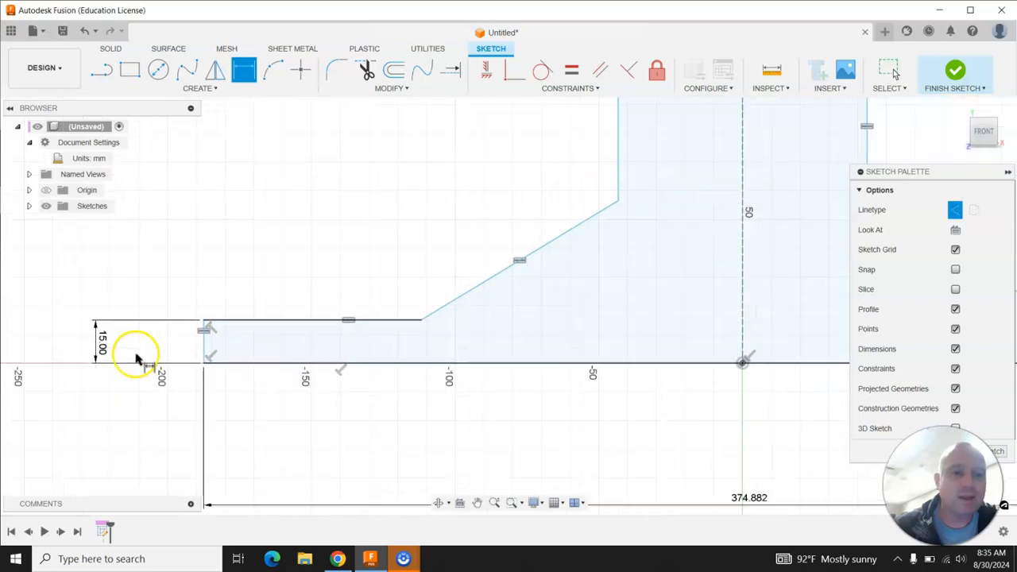
scroll(137, 360, down, 1)
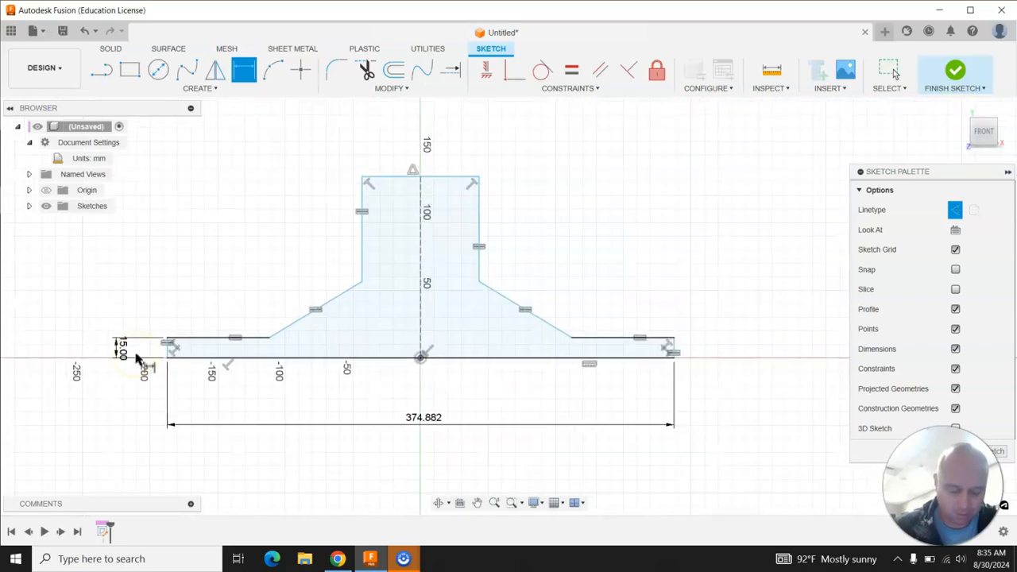
scroll(137, 357, up, 1)
click(217, 334)
click(227, 296)
scroll(134, 357, down, 1)
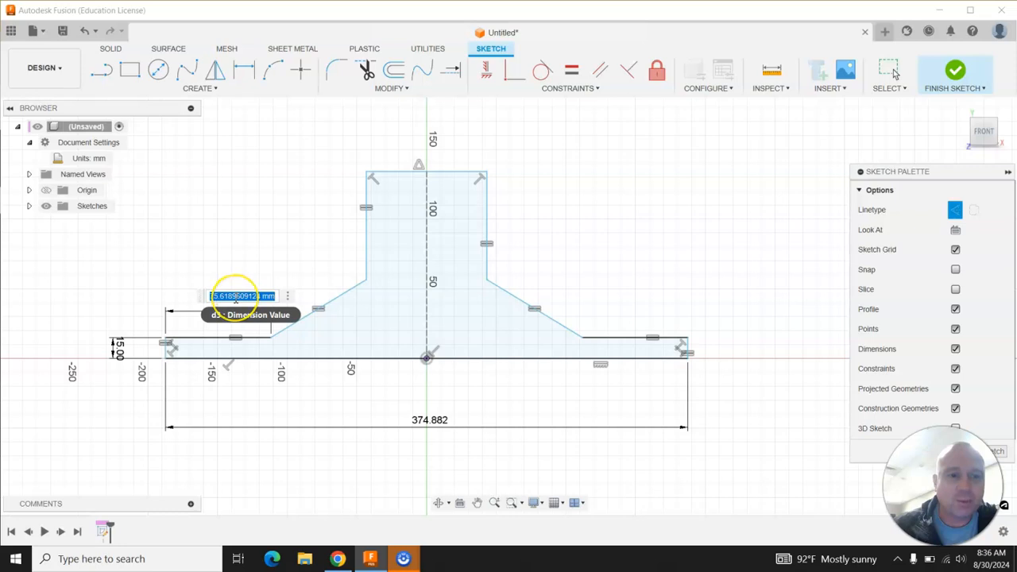
click(428, 360)
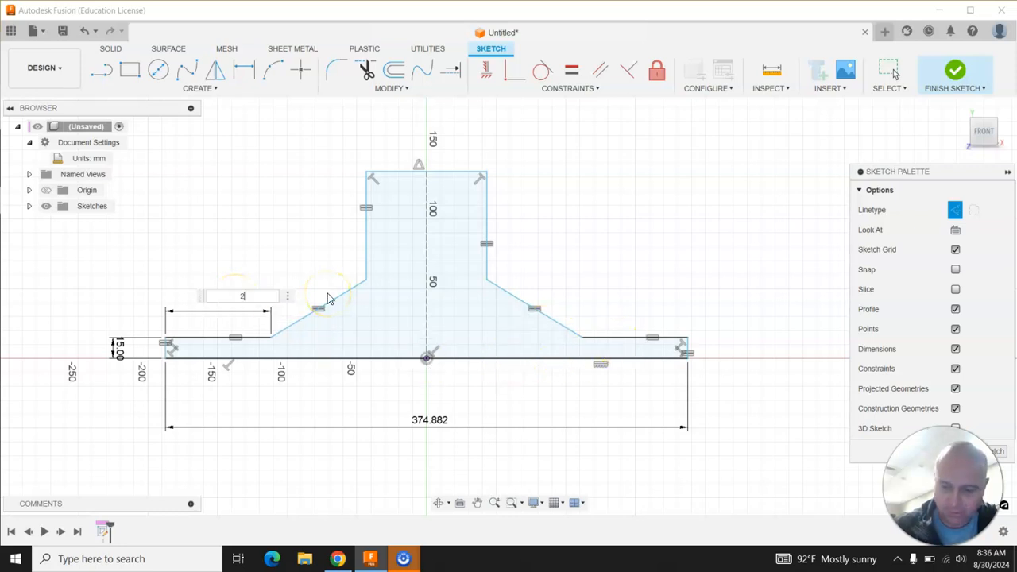
key(Return)
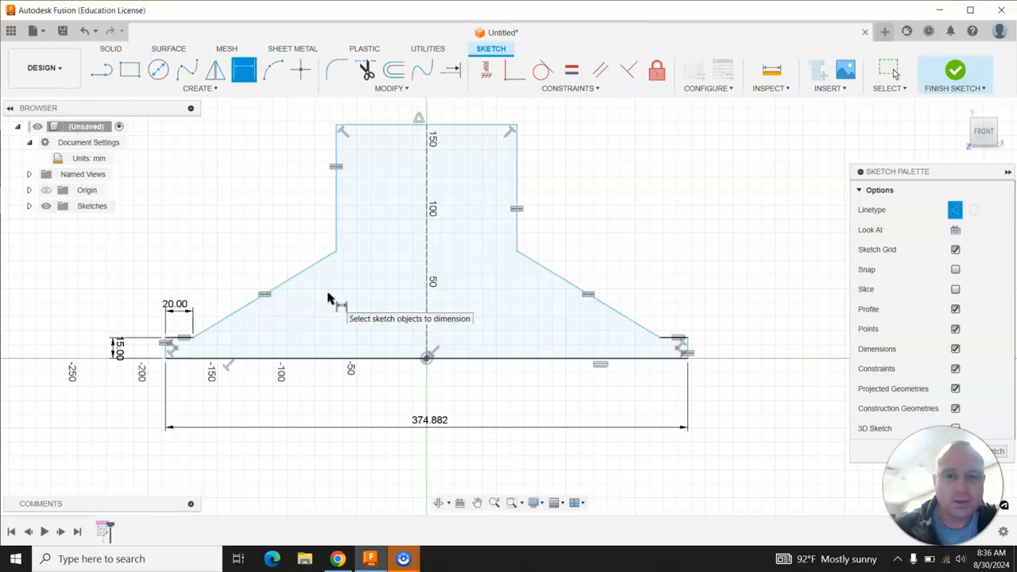
Dimension the stem's top edge width as 20 mm.
scroll(675, 342, up, 3)
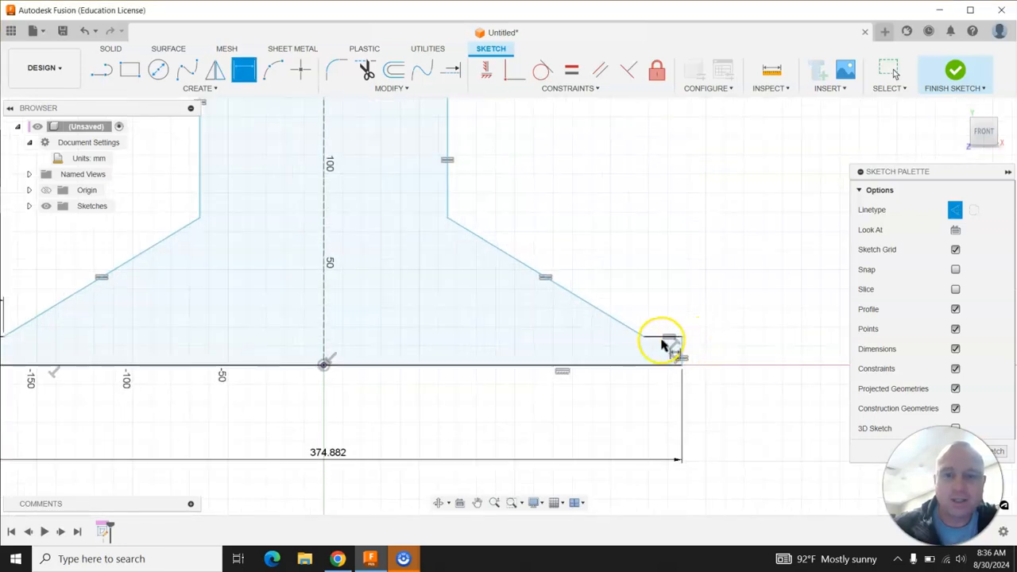
scroll(664, 343, down, 3)
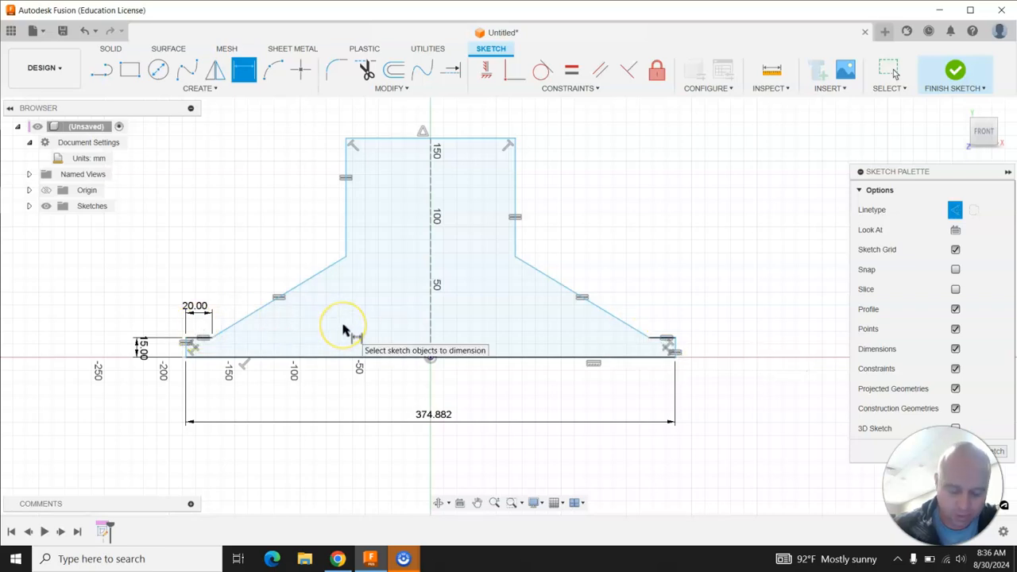
click(391, 139)
click(397, 129)
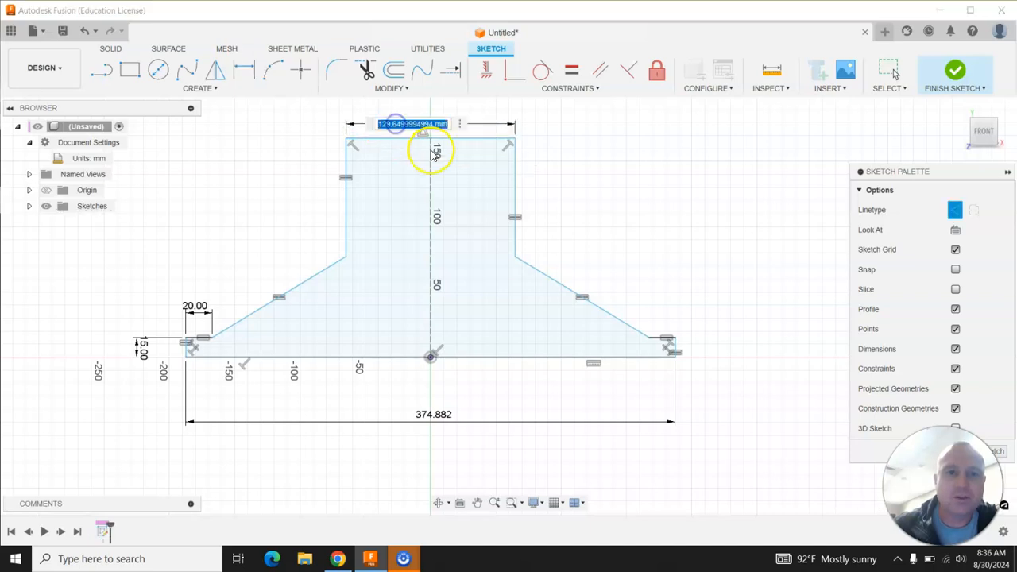
key(Return)
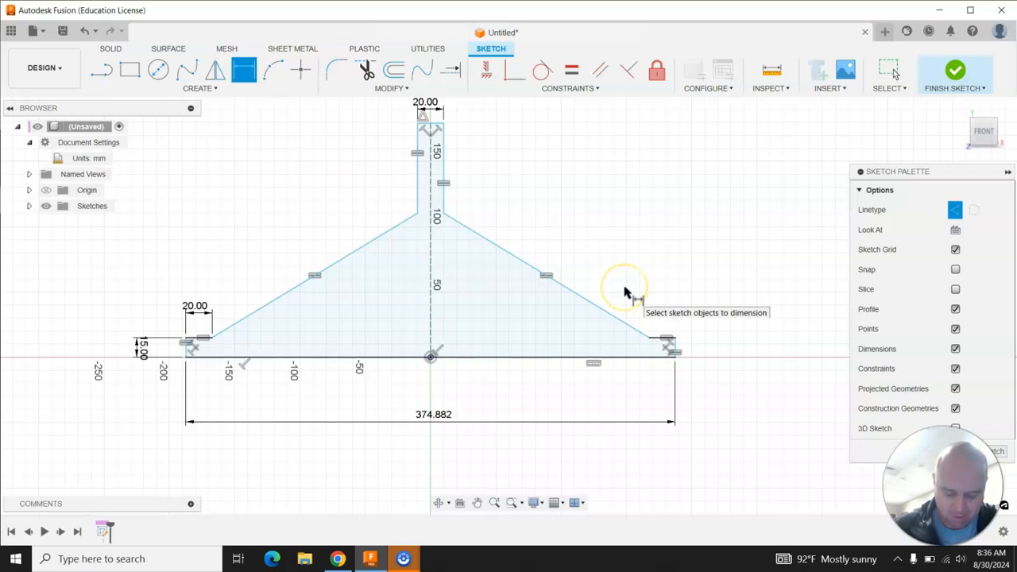
Dimension the stem's right side height as 20 mm.
click(443, 167)
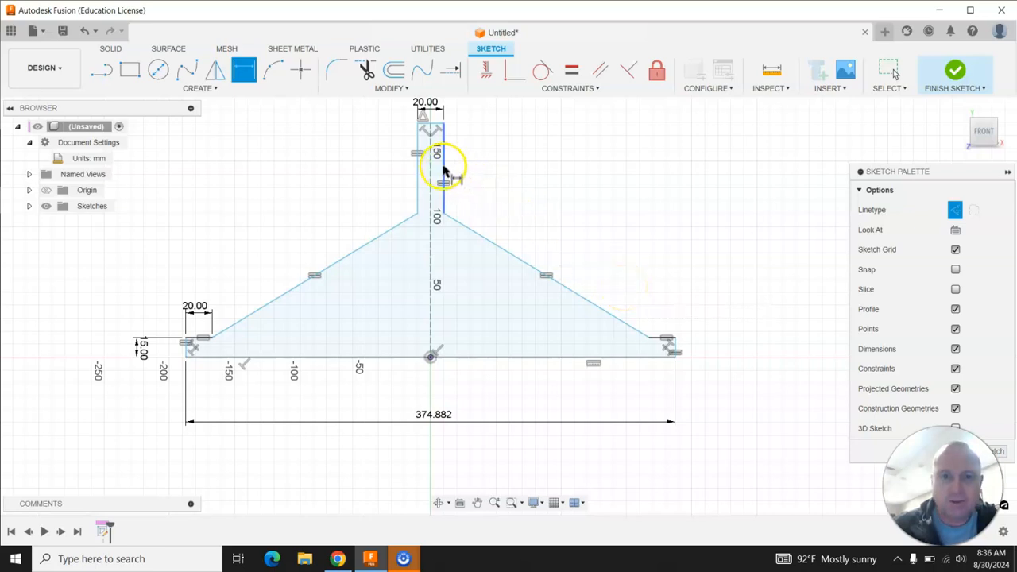
click(469, 167)
text(2)
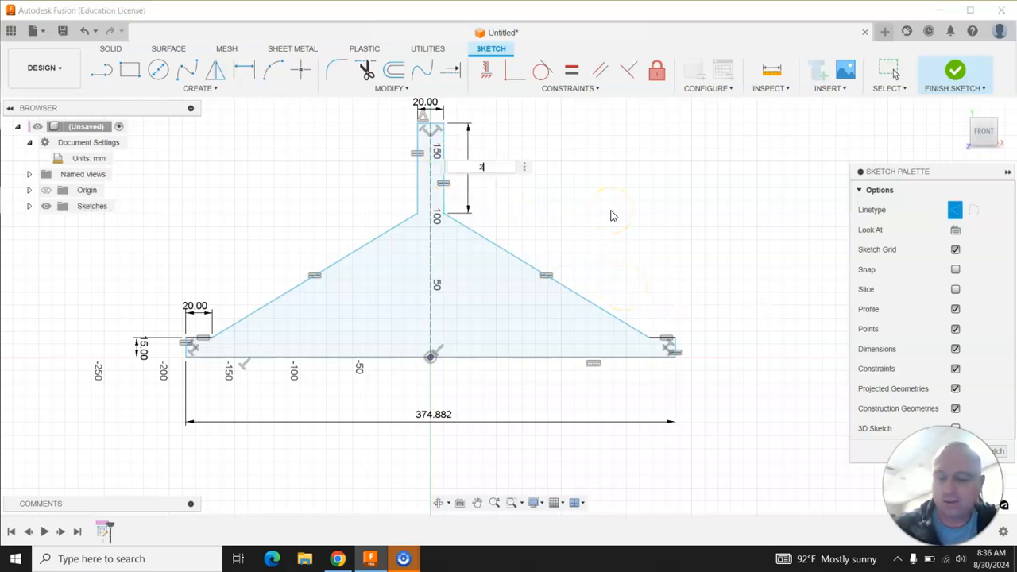
text(0)
key(Return)
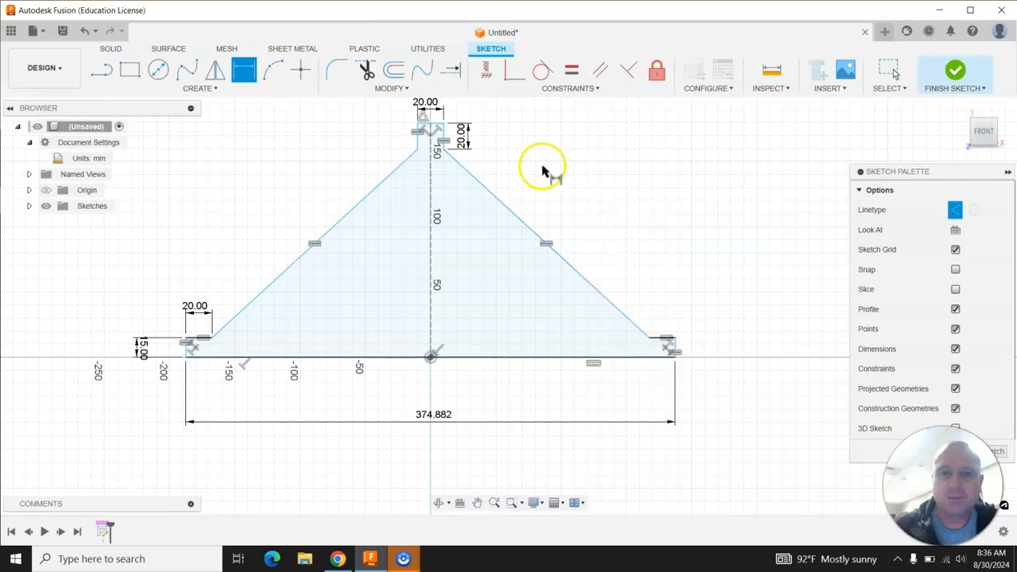
Dimension the overall height from the stem's top to the base's right bottom corner as 45 mm.
click(443, 125)
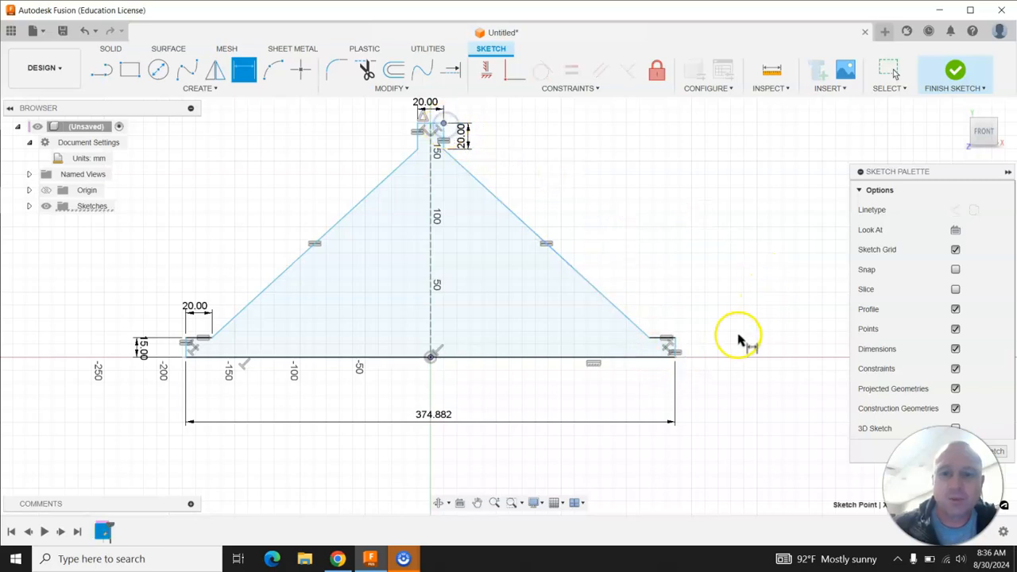
click(678, 358)
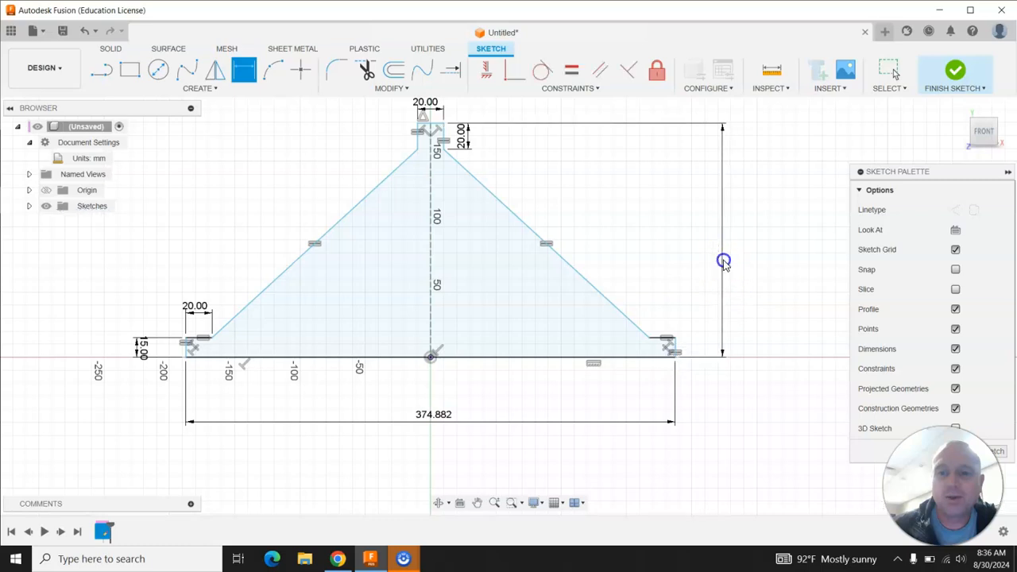
click(722, 262)
text(45)
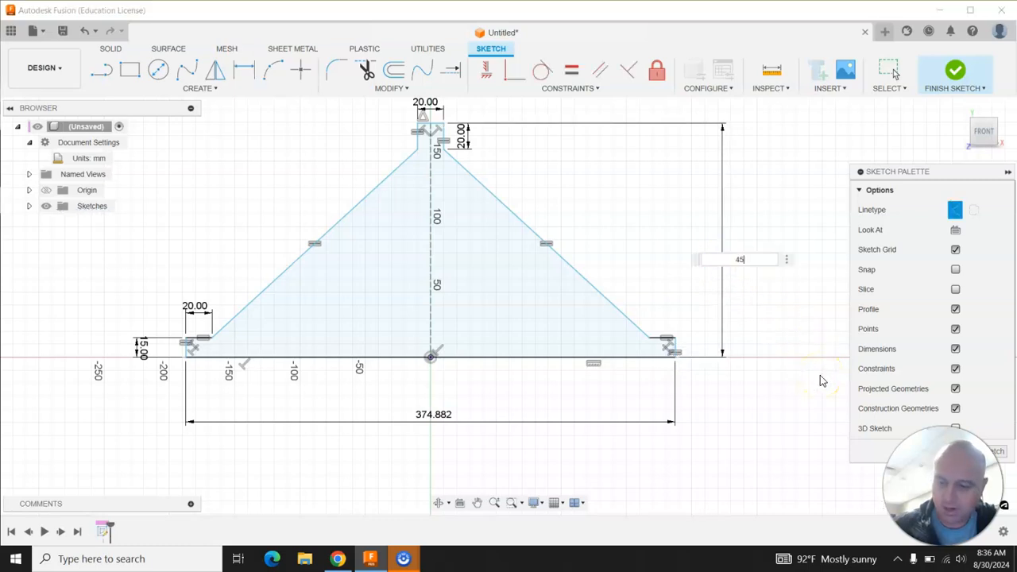
key(Return)
Set the base's overall length dimension to 100 mm.
scroll(497, 414, up, 2)
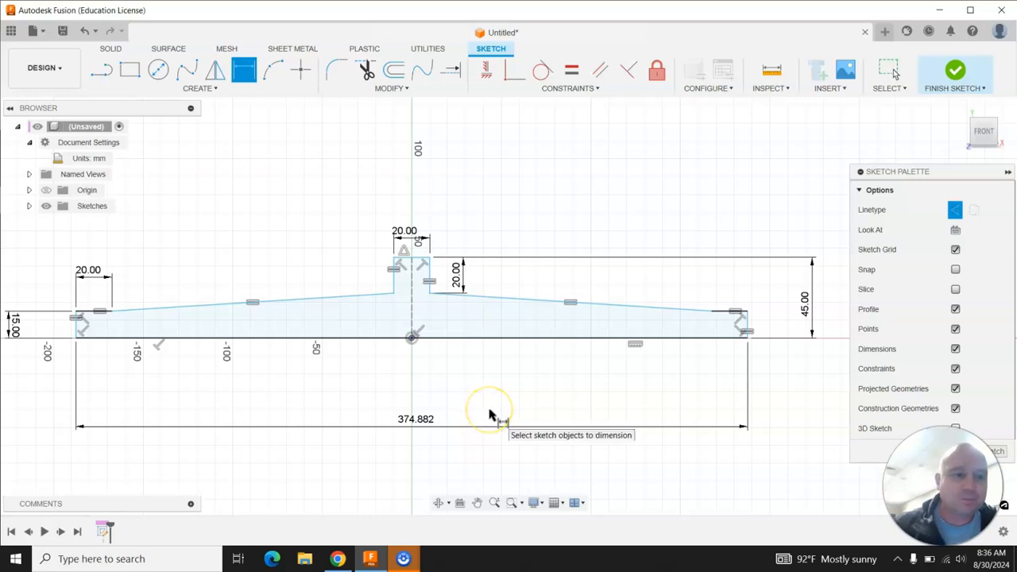
key(Escape)
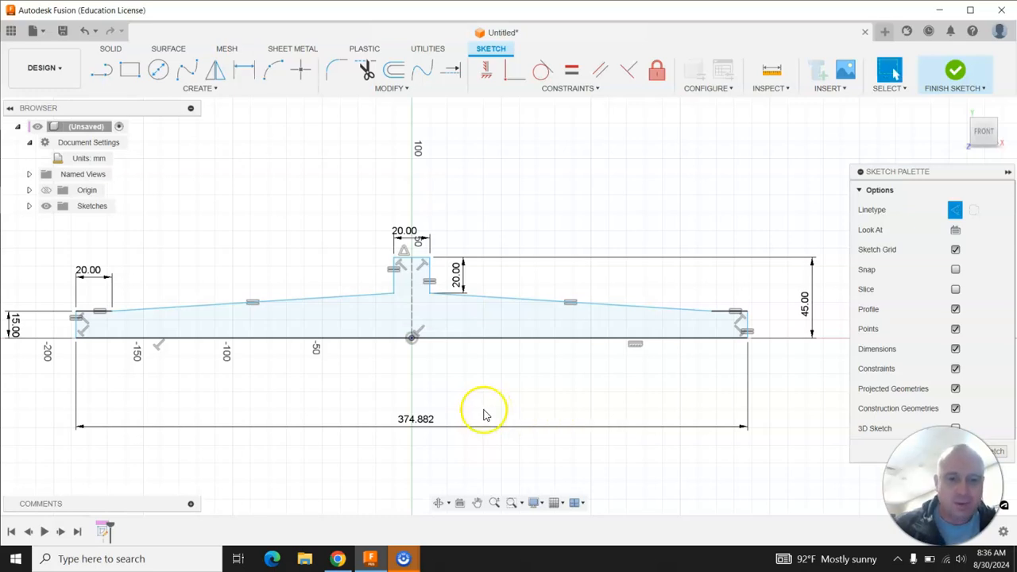
double_click(412, 419)
text(100)
key(Return)
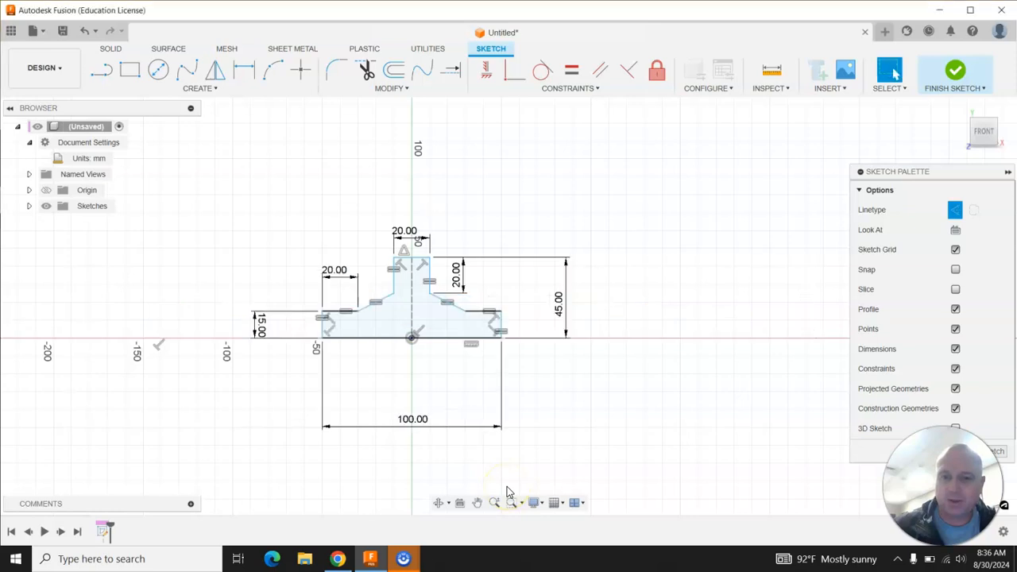
Dimension the distance from the origin to the base's right end as 50 mm.
scroll(419, 316, up, 5)
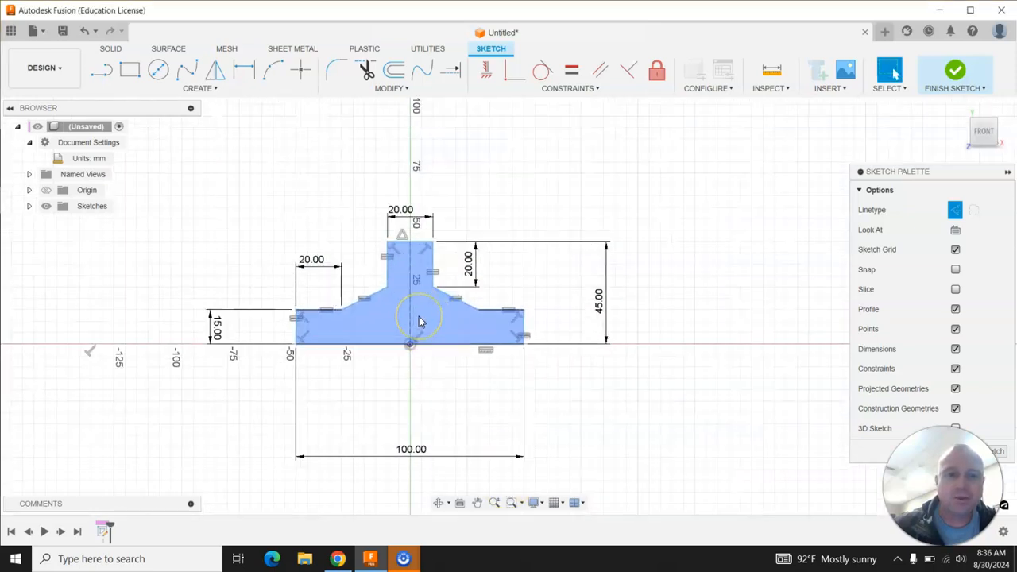
scroll(419, 316, down, 2)
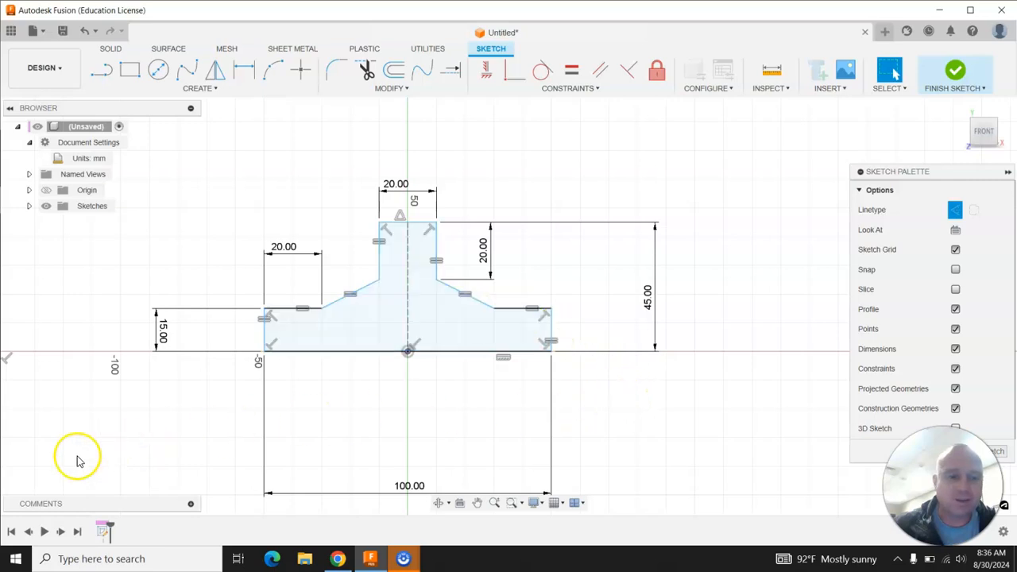
scroll(154, 483, up, 2)
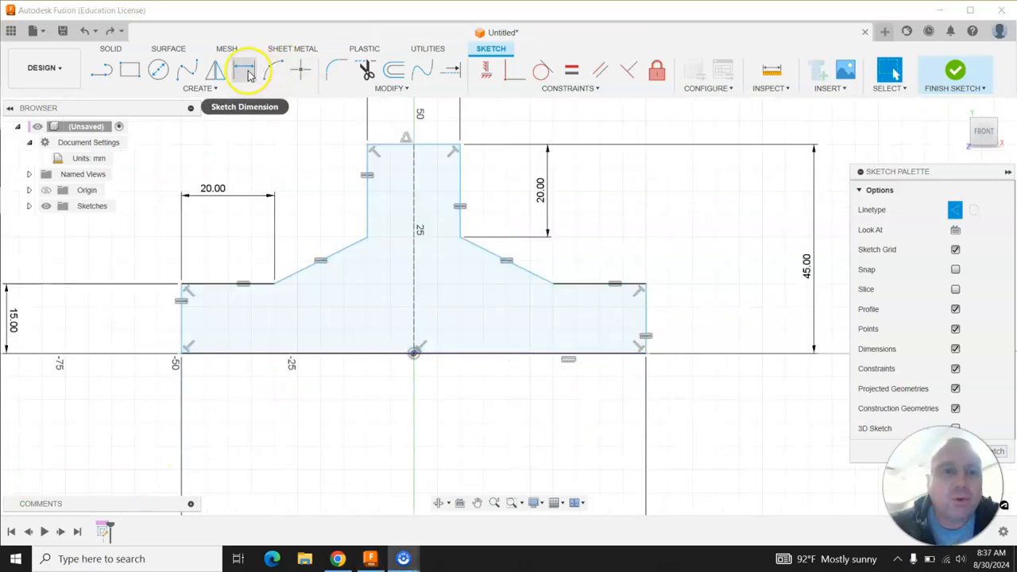
click(245, 71)
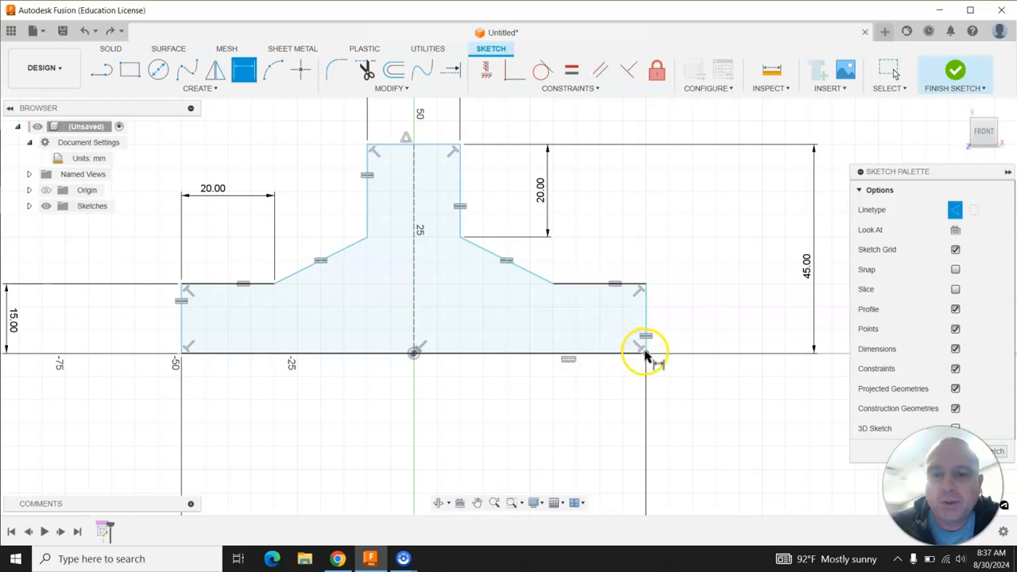
click(646, 355)
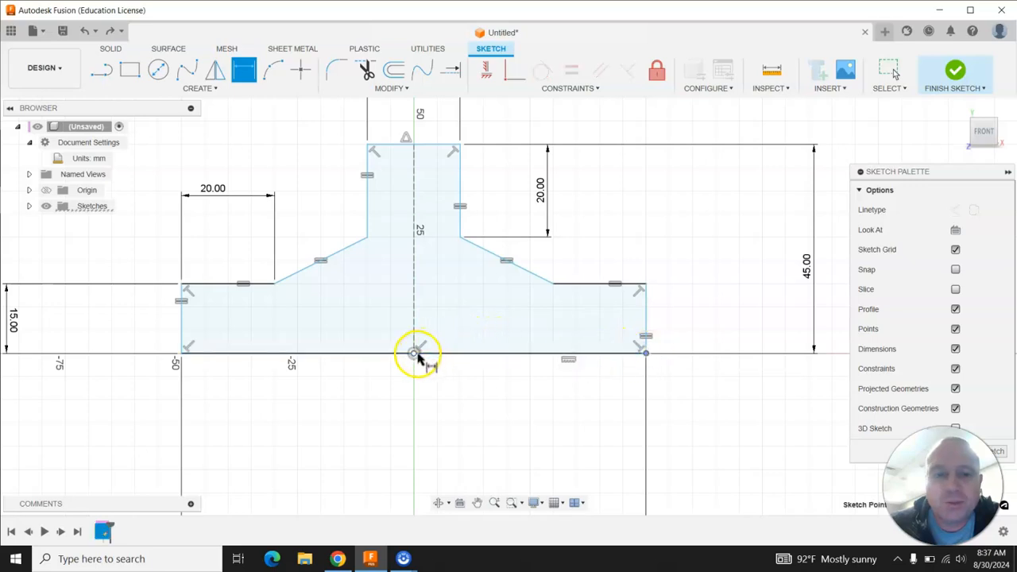
click(414, 353)
click(464, 388)
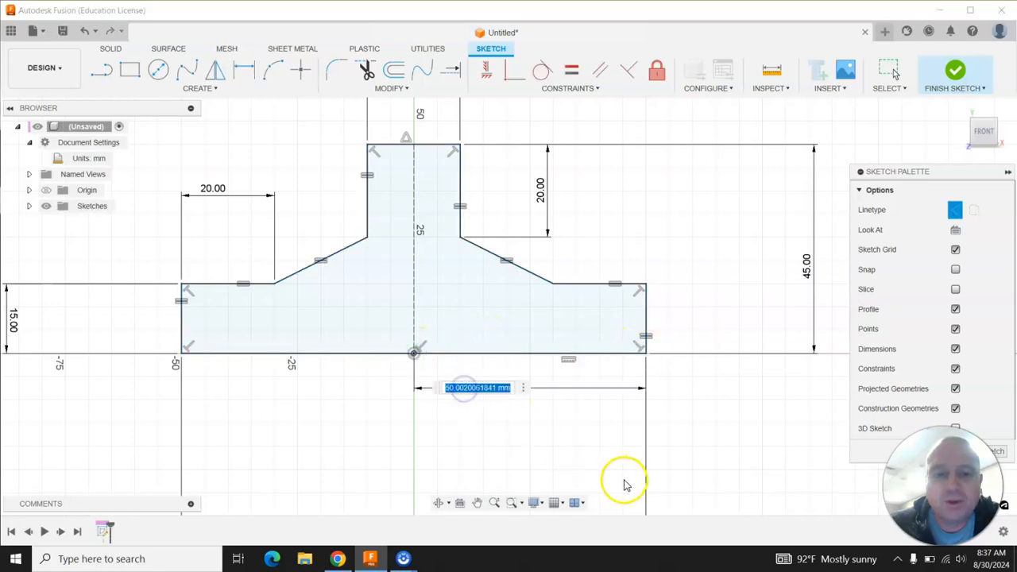
text(50)
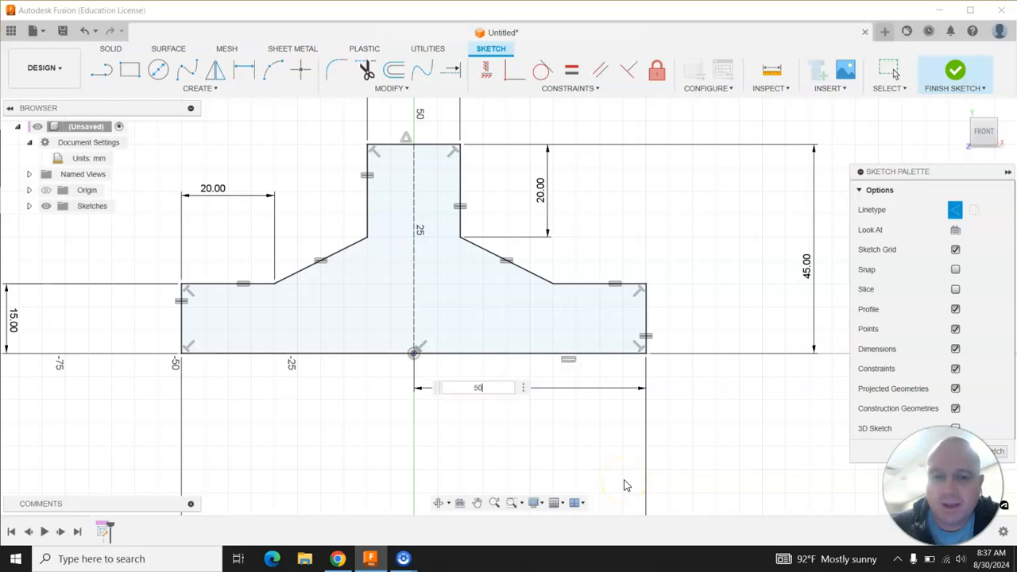
key(Return)
scroll(406, 347, down, 1)
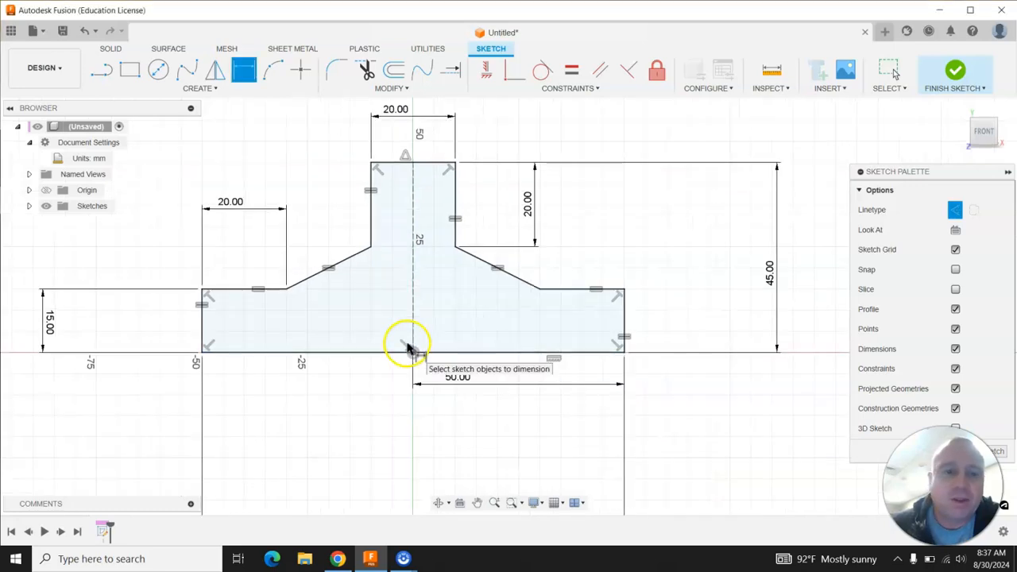
scroll(227, 297, up, 2)
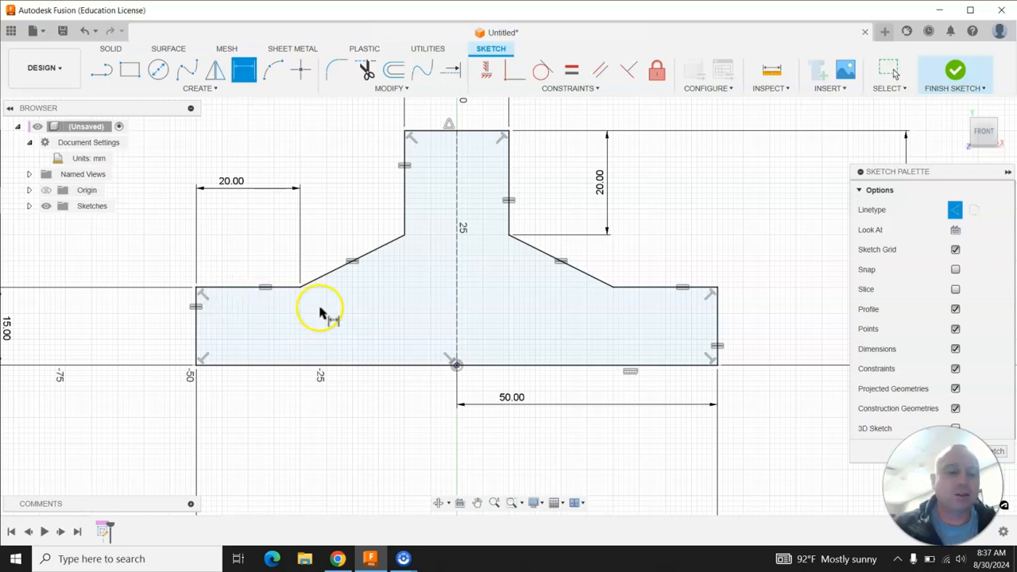
key(Escape)
scroll(321, 307, down, 3)
drag(389, 461, 401, 387)
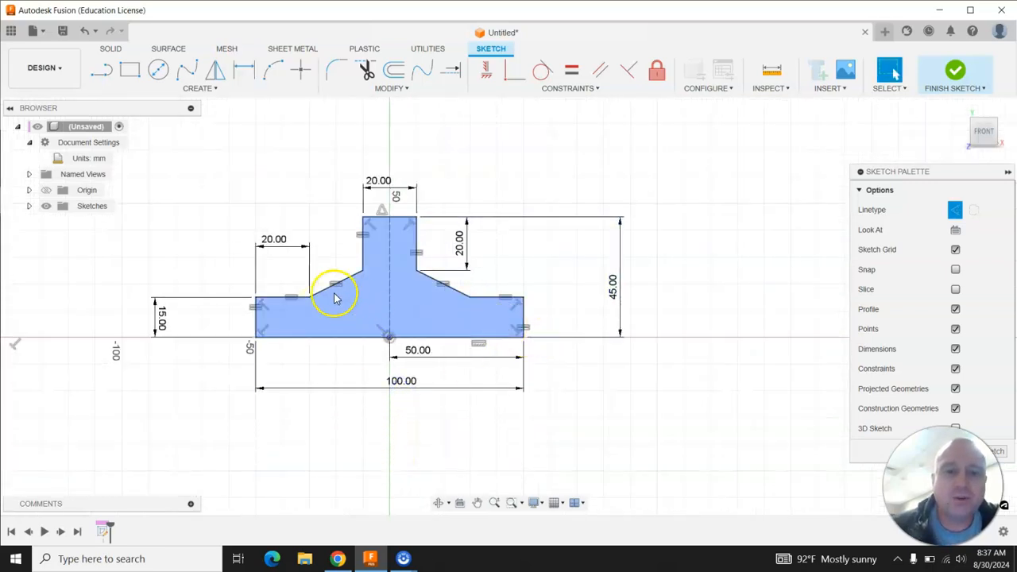
scroll(311, 289, up, 2)
drag(773, 292, 666, 290)
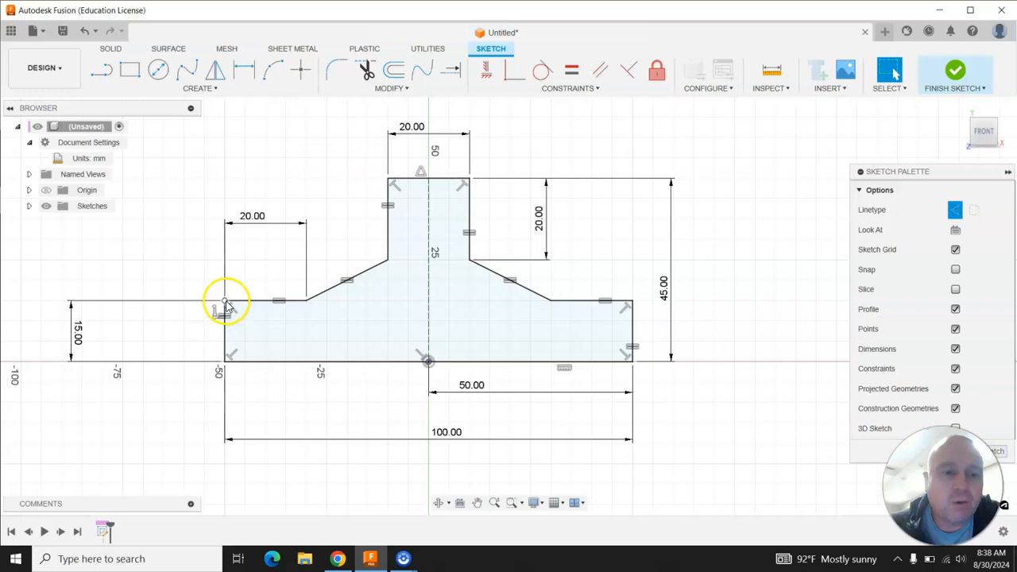
click(453, 217)
click(631, 336)
click(632, 337)
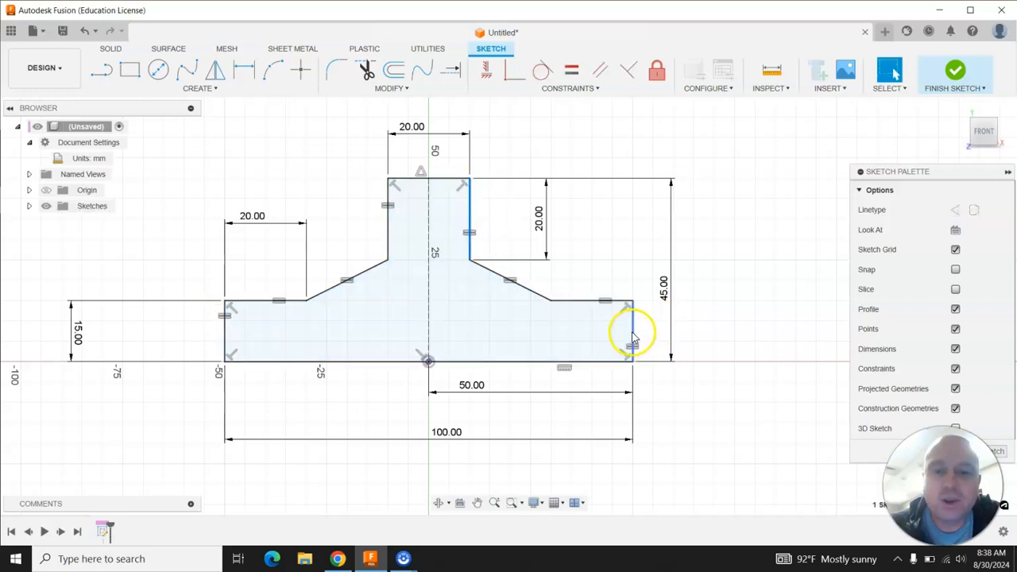
click(632, 302)
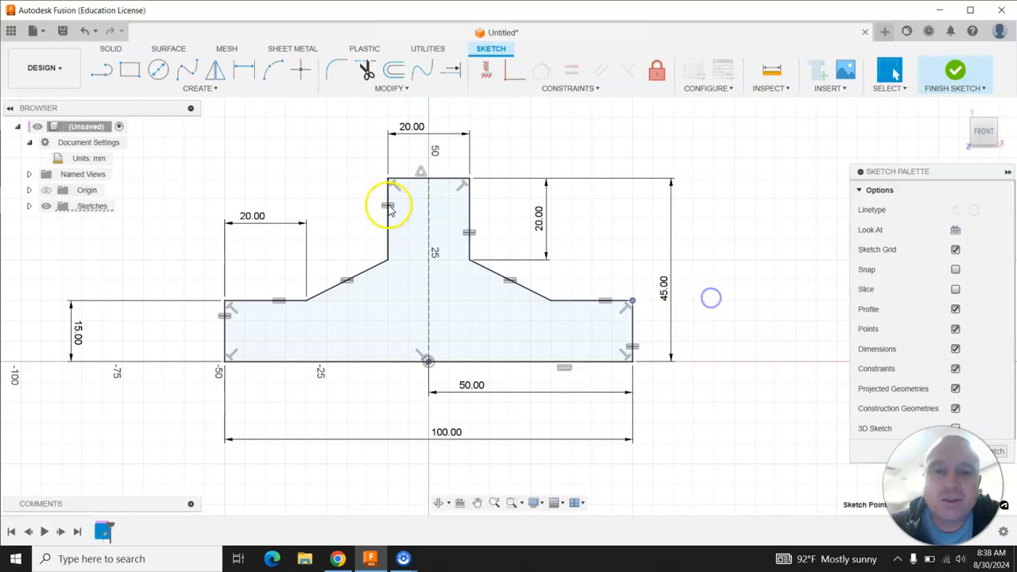
Reopen the 100 mm base length and 50 mm half-length dimensions and accept them unchanged.
double_click(447, 432)
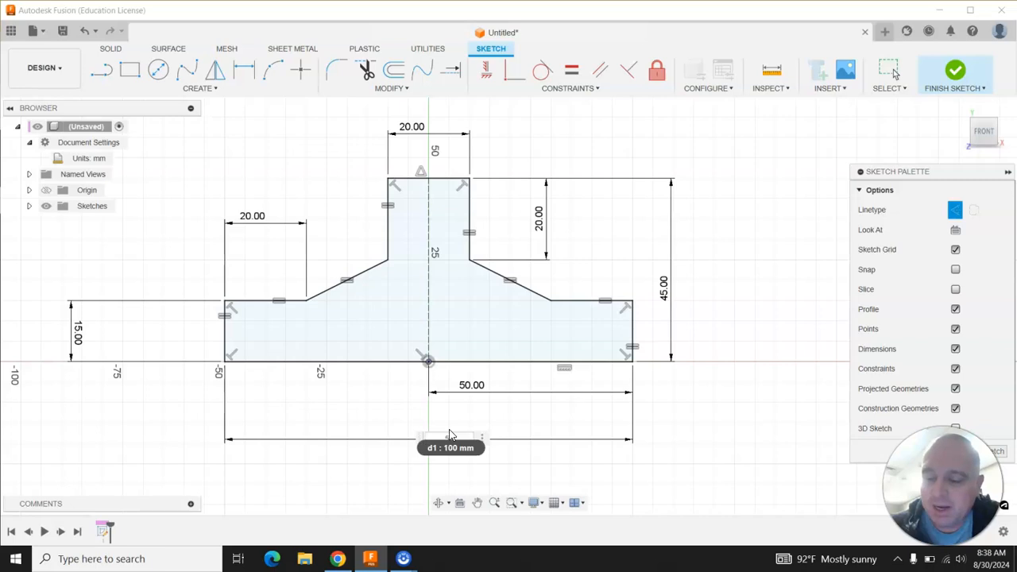
key(Return)
double_click(473, 386)
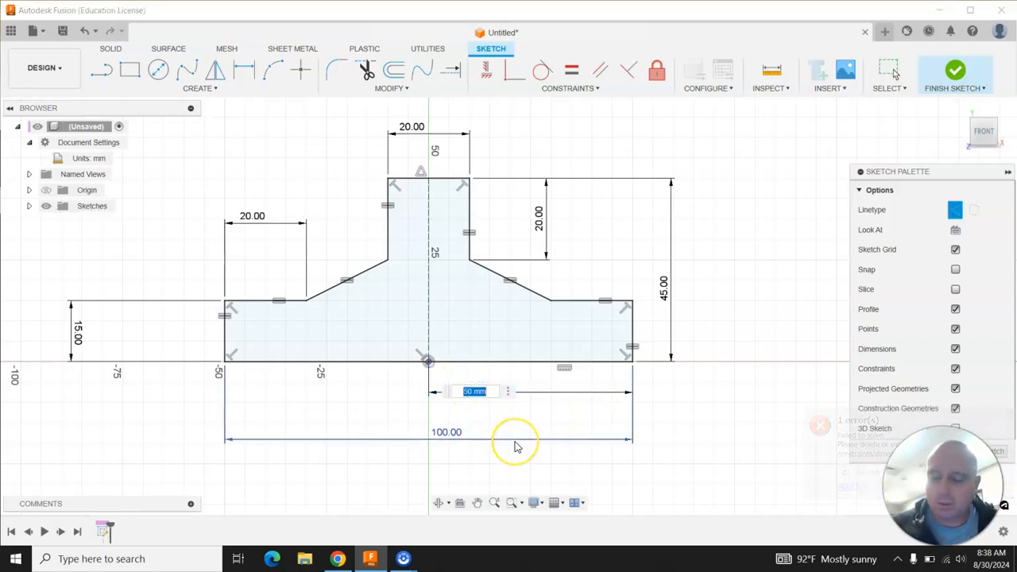
key(Return)
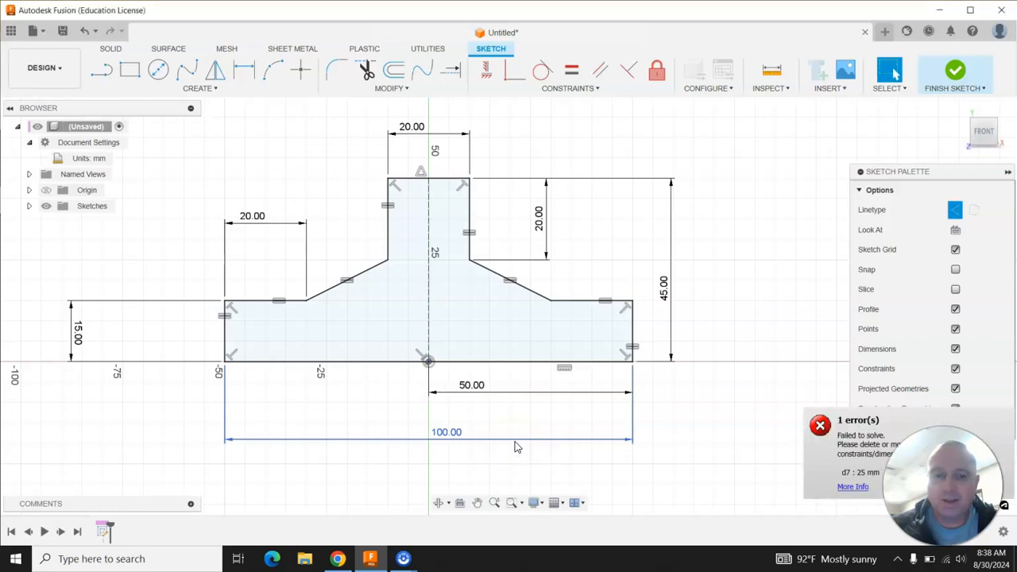
Delete the 50 mm half-length dimension.
click(481, 394)
right_click(480, 394)
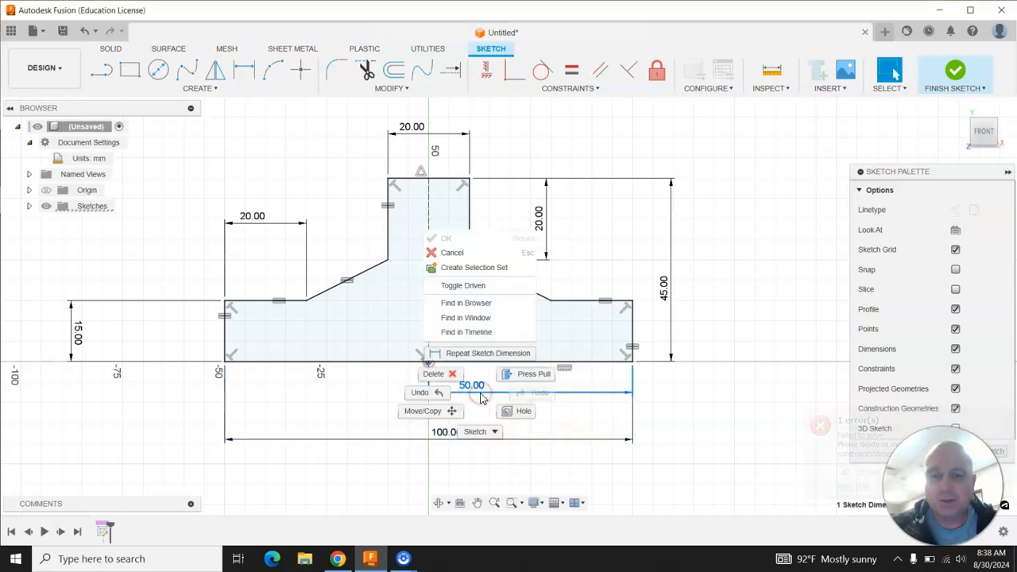
click(456, 374)
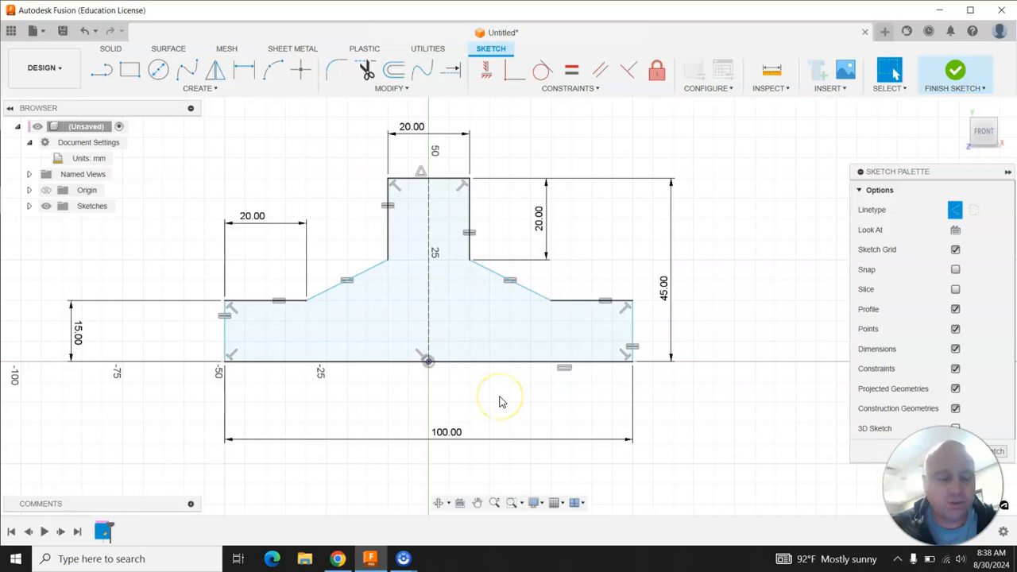
Set the base's overall length dimension to 50 mm.
double_click(450, 436)
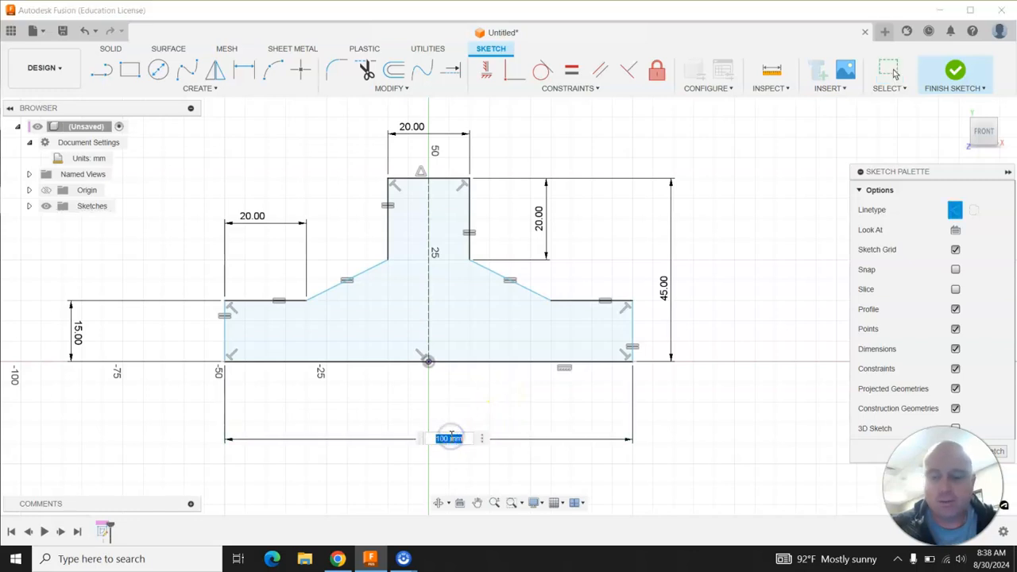
text(50)
key(Return)
Undo the base length change and the dimension deletion.
click(501, 347)
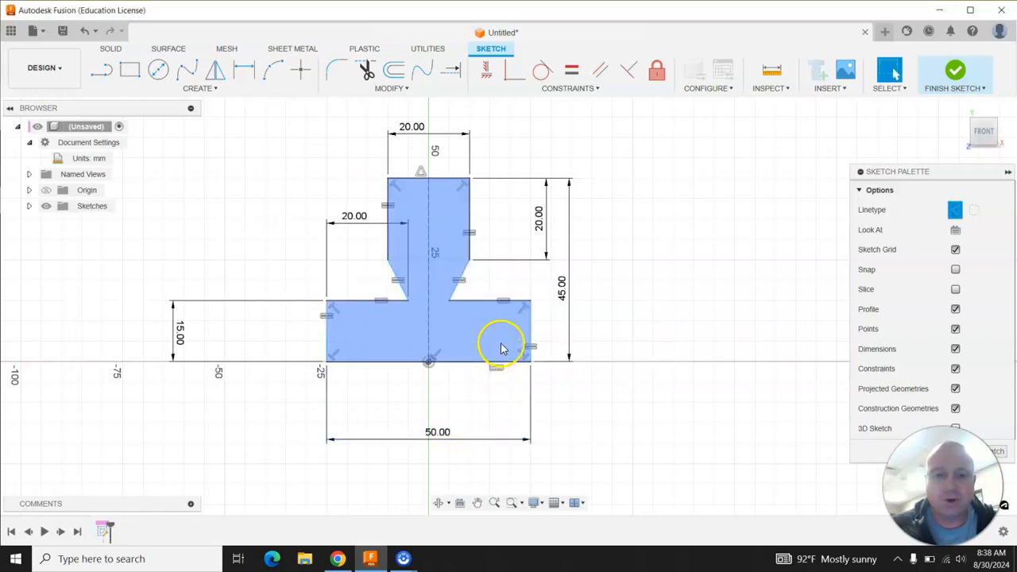
key(ctrl+z)
key(ctrl+z)
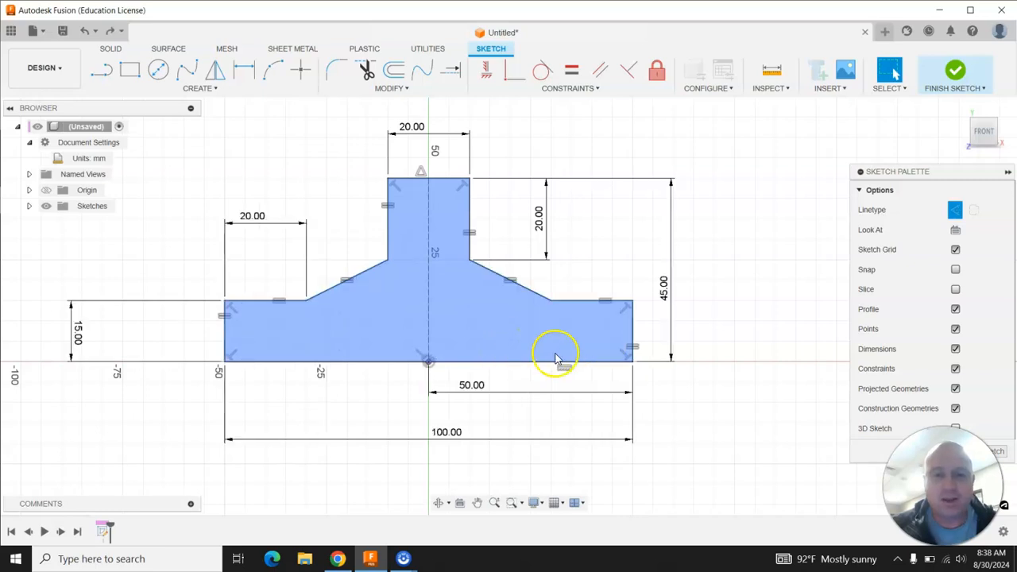
Try setting the profile's overall height to 30 mm.
double_click(664, 288)
text(30)
key(Return)
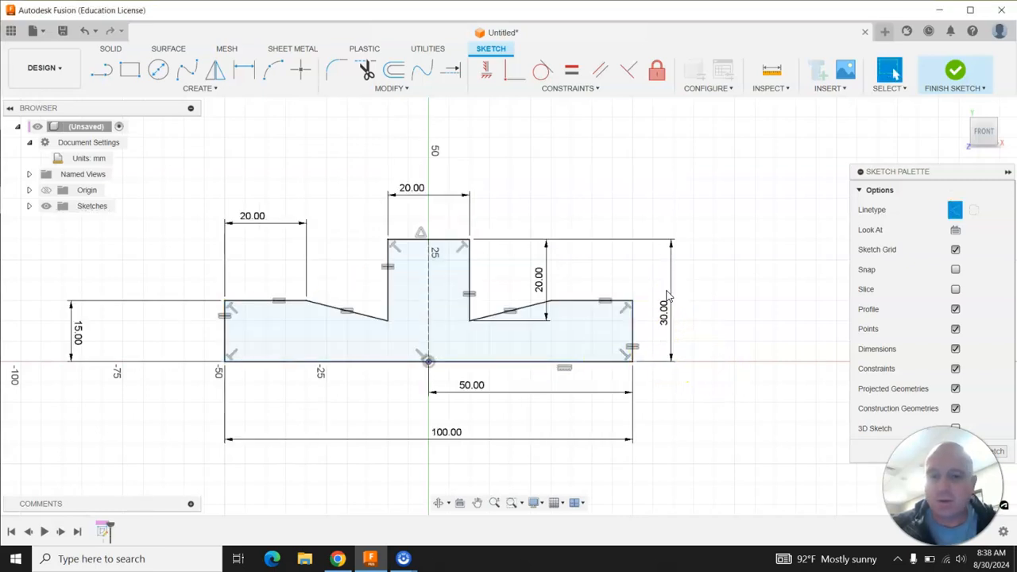
key(ctrl+z)
click(728, 347)
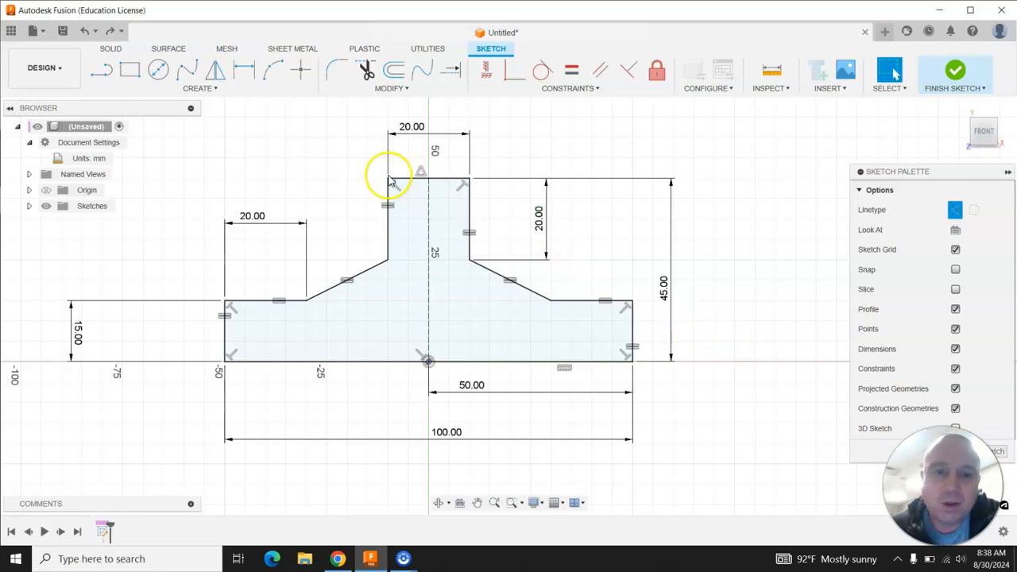
Select the 50 mm half-length dimension.
click(357, 359)
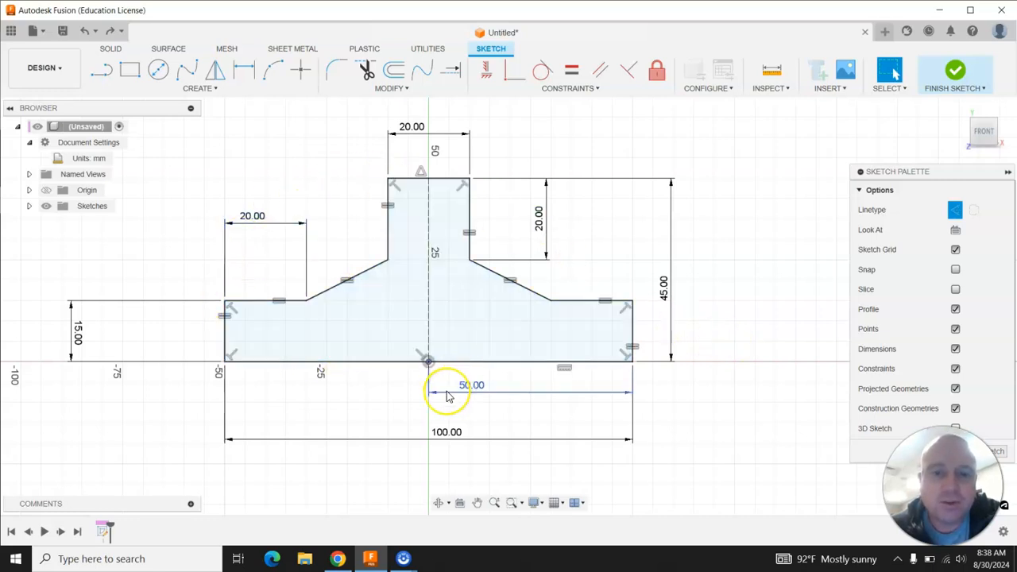